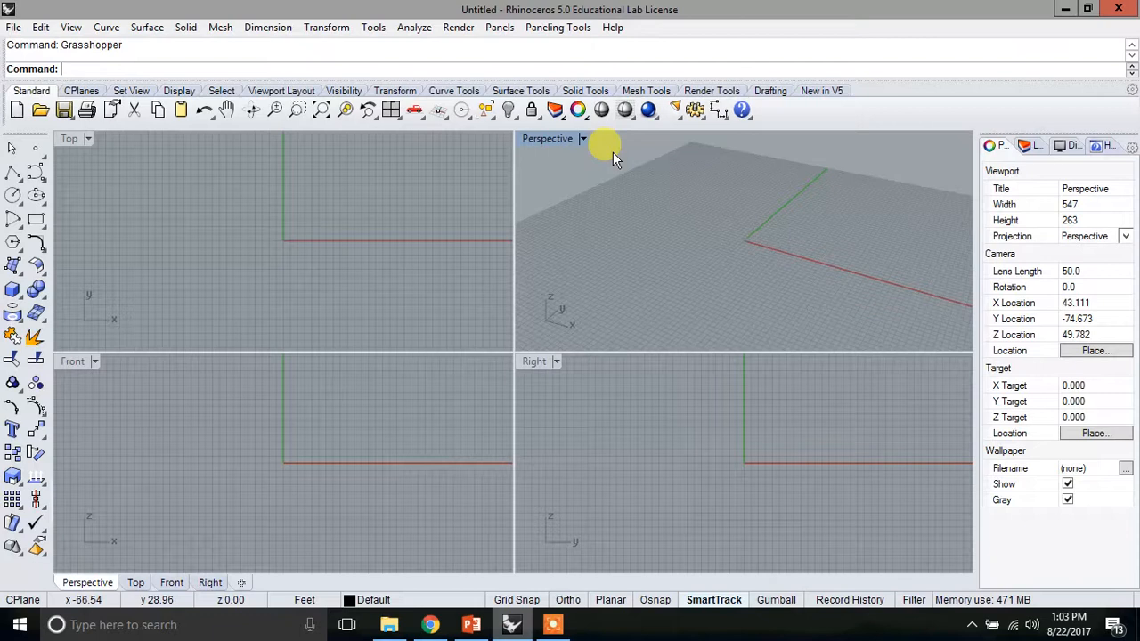
Launch Grasshopper and move its window clear of the Perspective viewport
{"action": "type", "text": "Grasshopper"}
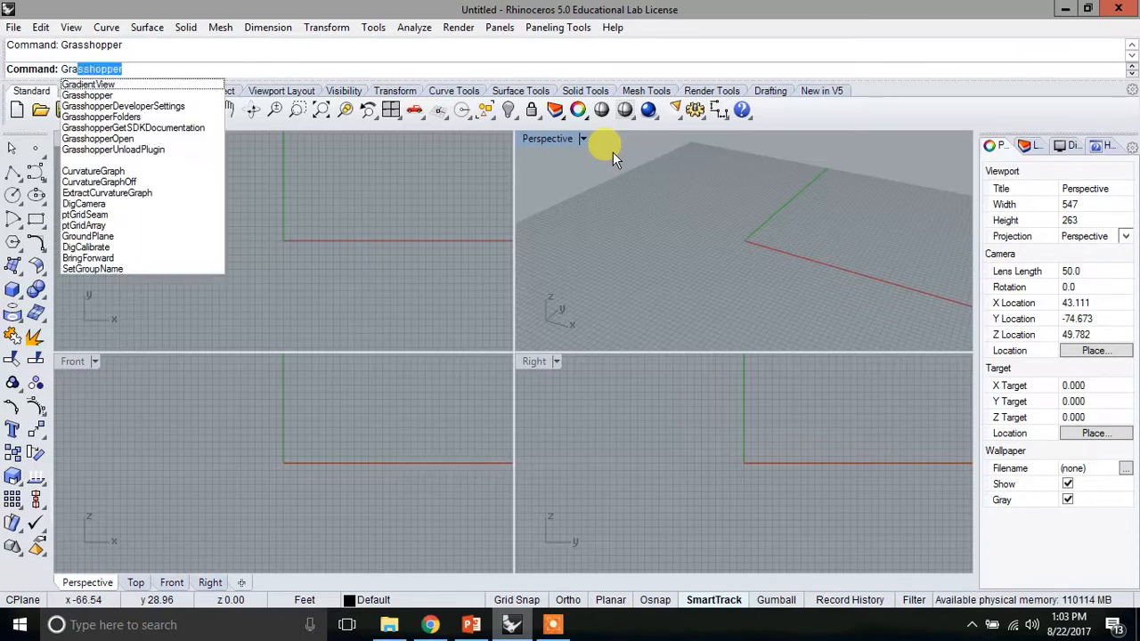
{"action": "key", "text": "Return"}
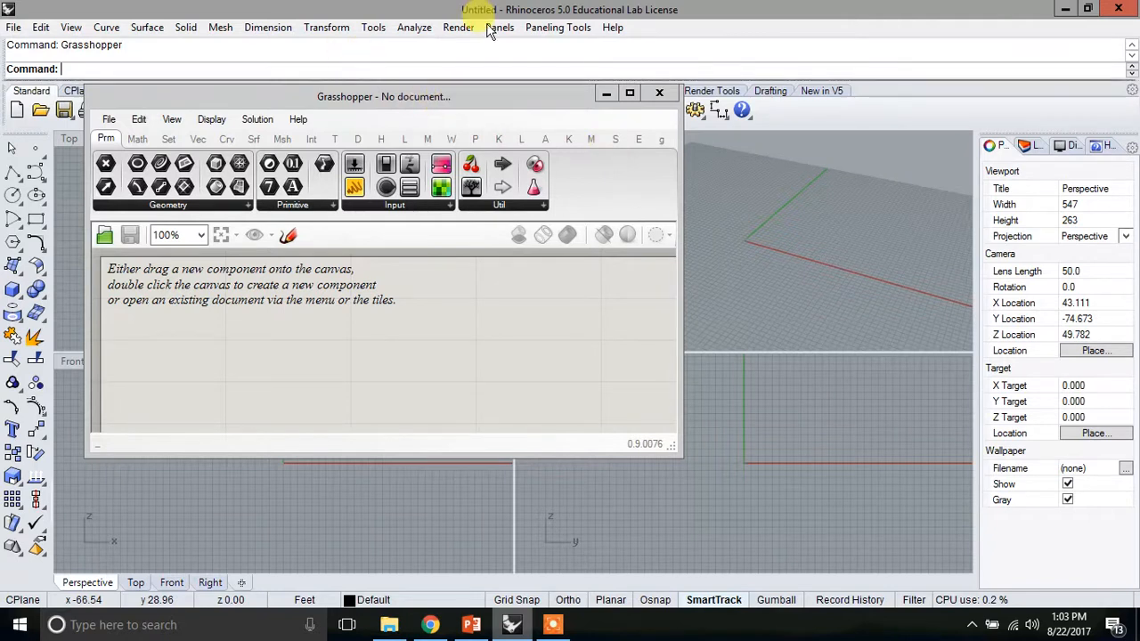
{"action": "left_click_drag", "start_coordinate": [473, 96], "coordinate": [878, 37]}
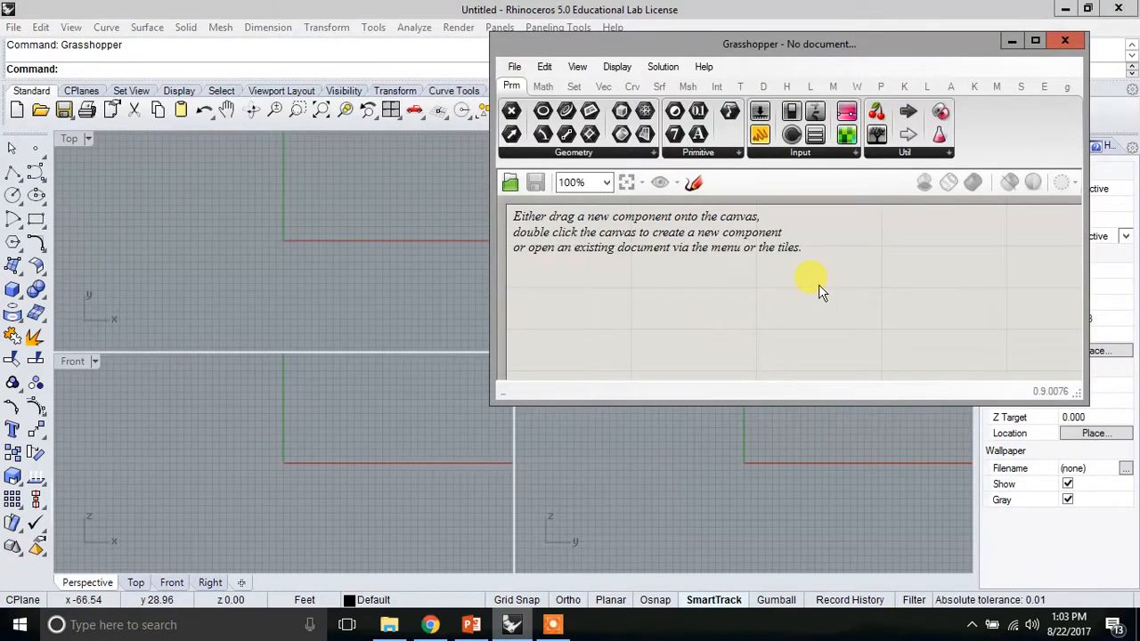
{"action": "double_click", "coordinate": [904, 46]}
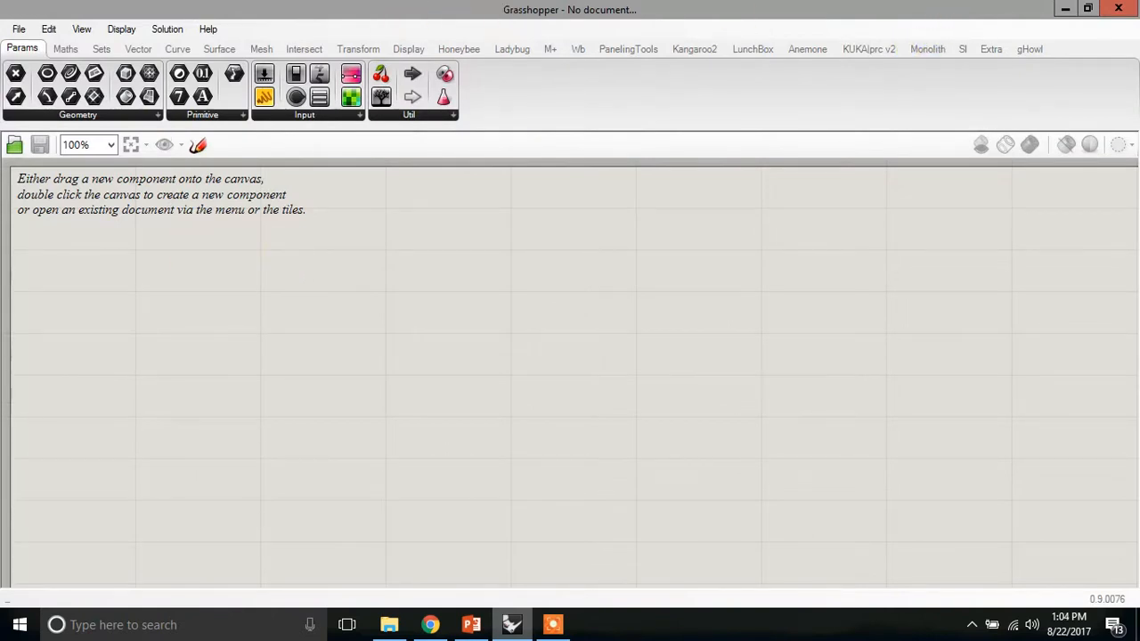
{"action": "double_click", "coordinate": [705, 15]}
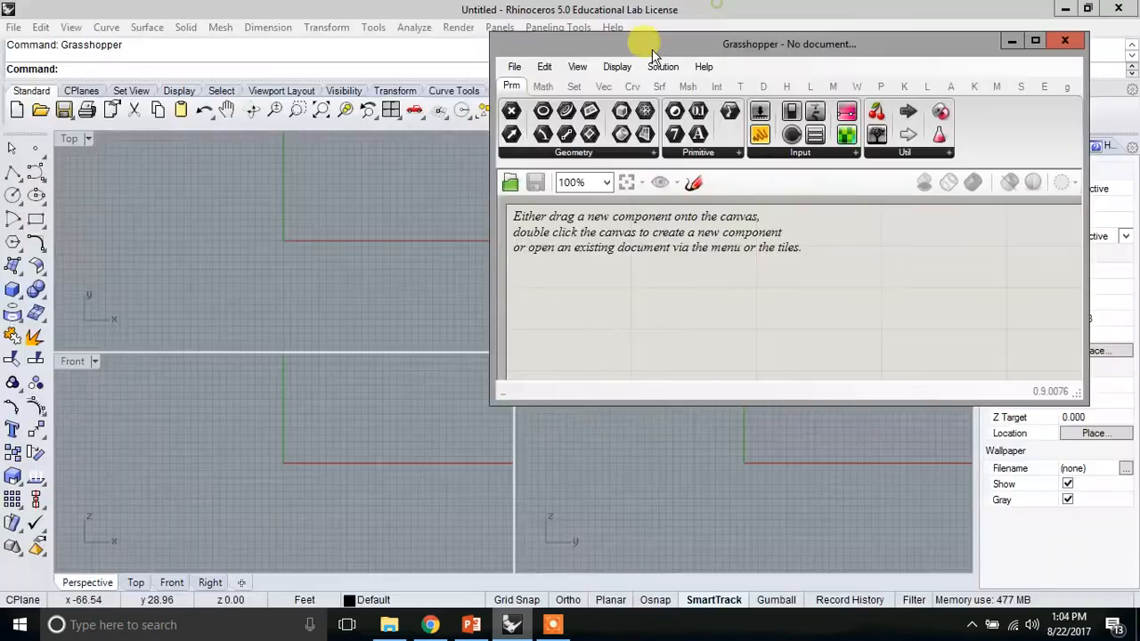
{"action": "left_click_drag", "start_coordinate": [516, 39], "coordinate": [577, 157]}
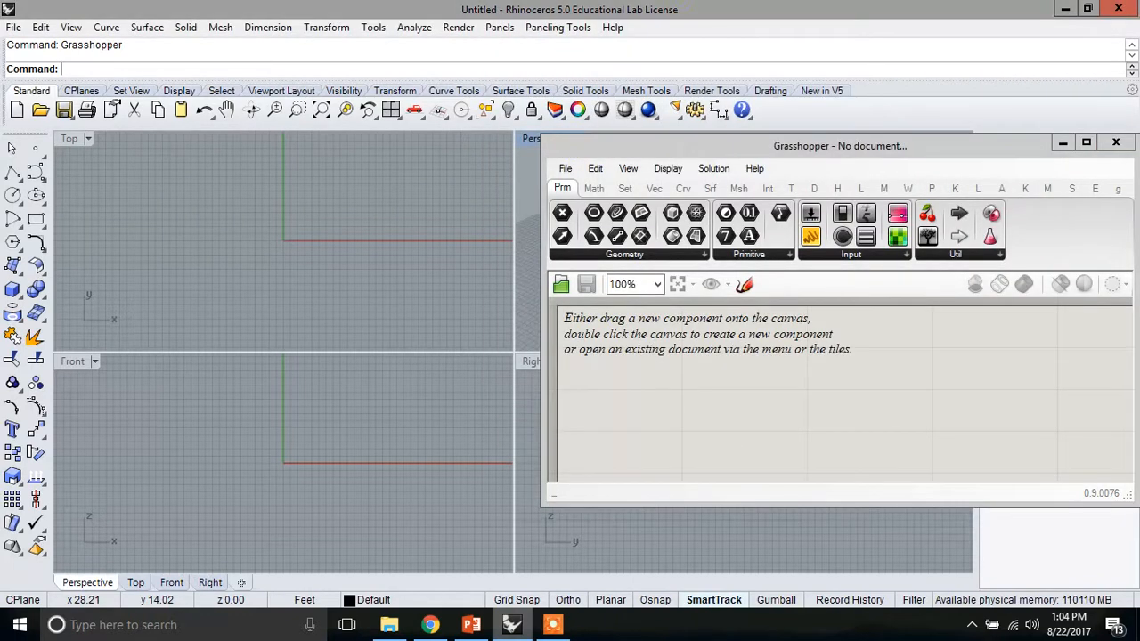
{"action": "left_click_drag", "start_coordinate": [695, 150], "coordinate": [677, 337]}
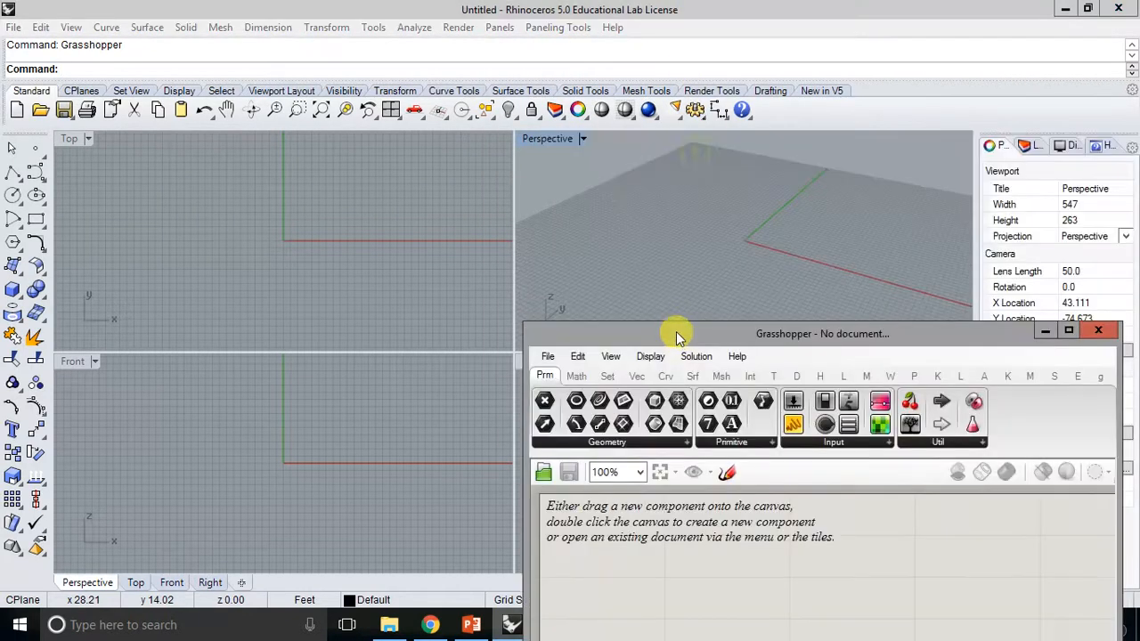
Maximize the Perspective viewport and frame the construction grid around its origin
{"action": "double_click", "coordinate": [543, 138]}
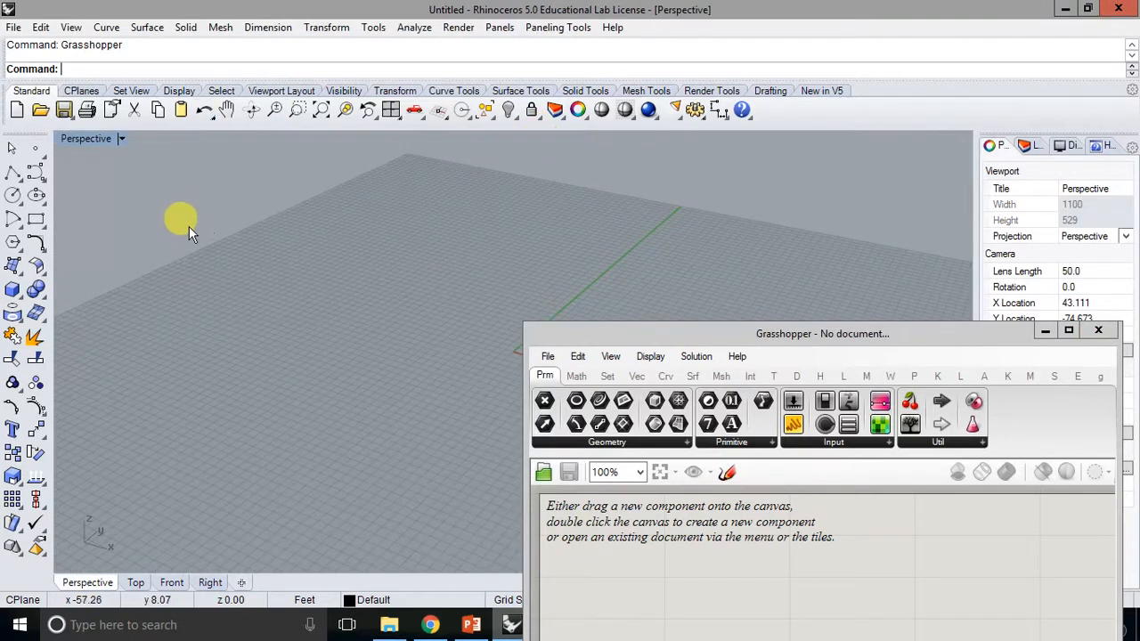
{"action": "scroll", "coordinate": [189, 227], "scroll_direction": "down", "scroll_amount": 3}
{"action": "scroll", "coordinate": [260, 259], "scroll_direction": "up", "scroll_amount": 1}
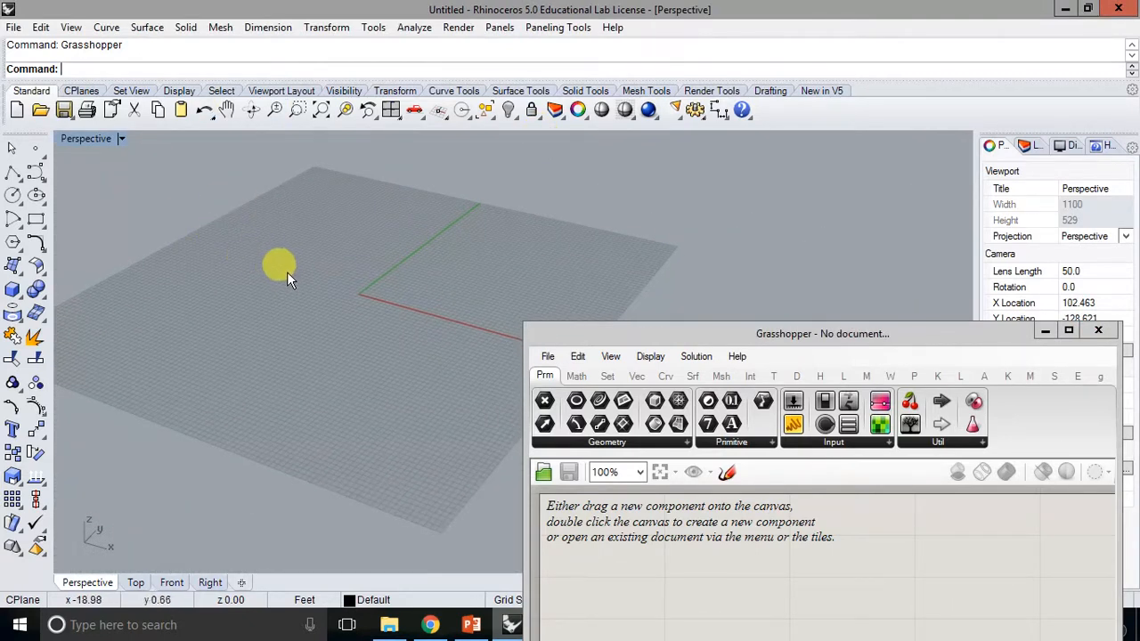
{"action": "right_click_drag", "start_coordinate": [326, 250], "coordinate": [227, 302], "text": "shift"}
{"action": "right_click_drag", "start_coordinate": [292, 341], "coordinate": [278, 293]}
{"action": "scroll", "coordinate": [276, 334], "scroll_direction": "up", "scroll_amount": 3}
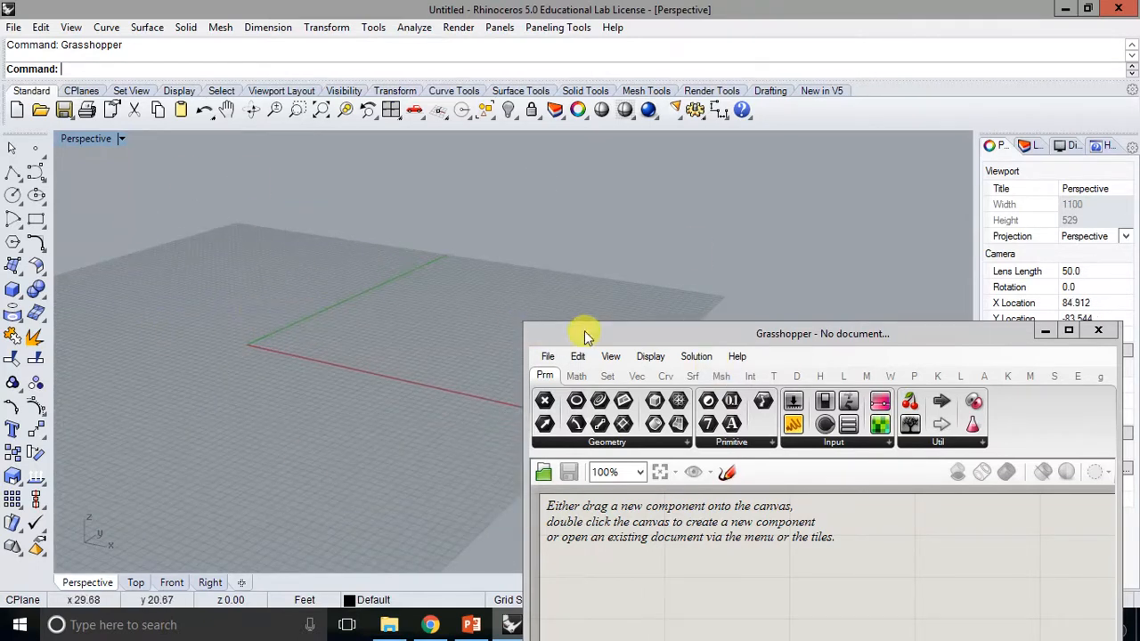
Move the Grasshopper window up beside the Perspective view and widen it until most component category names are readable
{"action": "left_click_drag", "start_coordinate": [587, 319], "coordinate": [650, 1]}
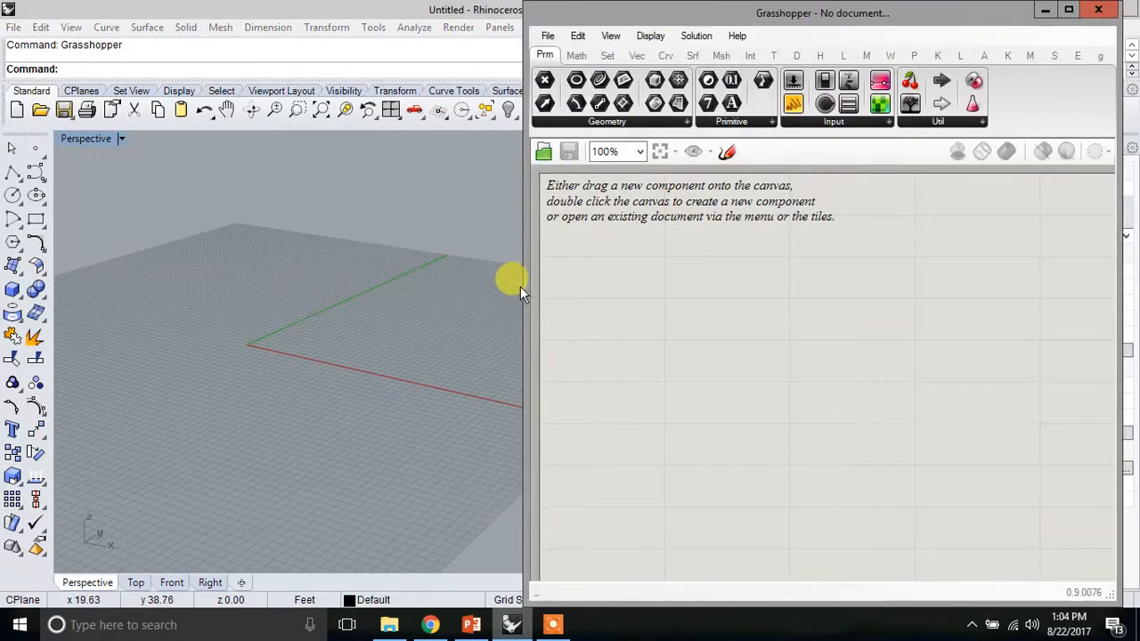
{"action": "left_click_drag", "start_coordinate": [522, 285], "coordinate": [530, 323]}
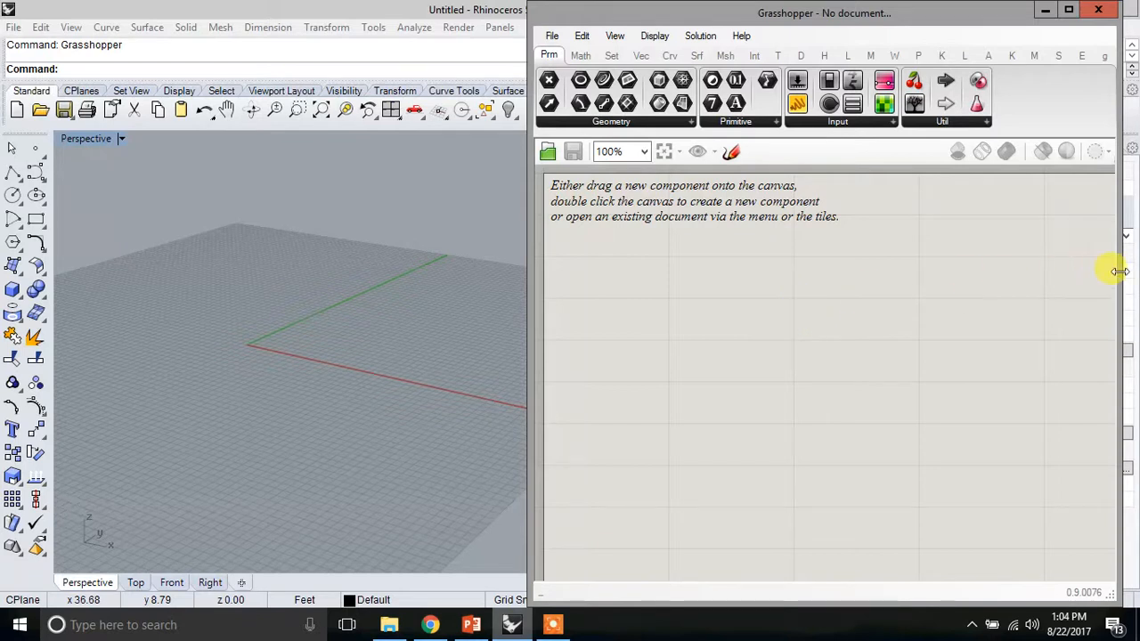
{"action": "left_click_drag", "start_coordinate": [1119, 270], "coordinate": [1131, 256]}
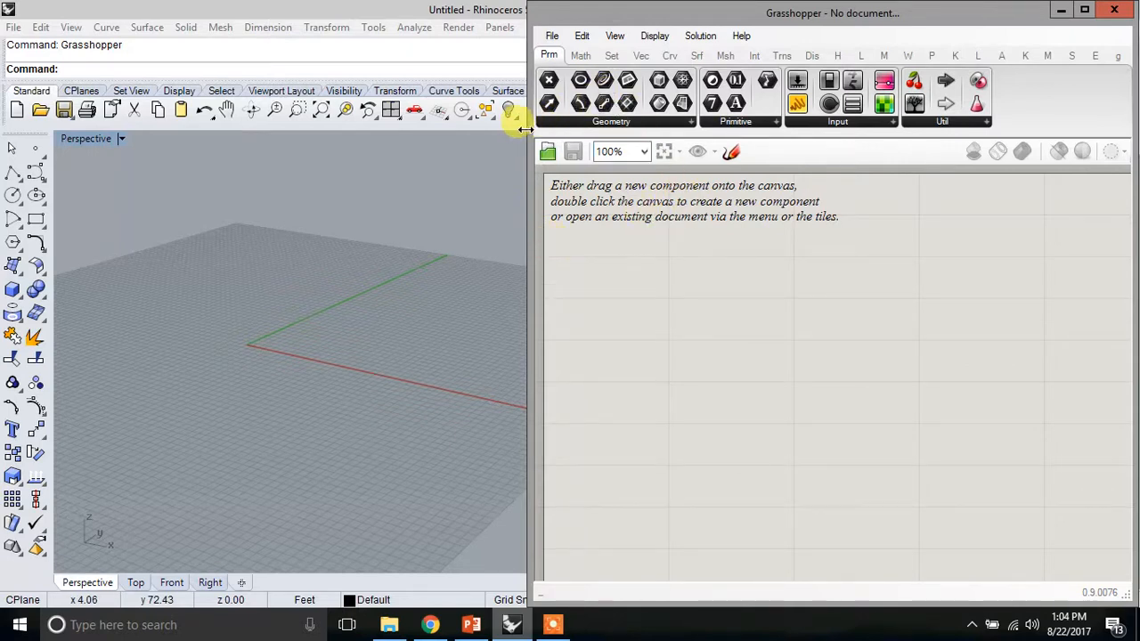
{"action": "left_click_drag", "start_coordinate": [525, 129], "coordinate": [266, 129]}
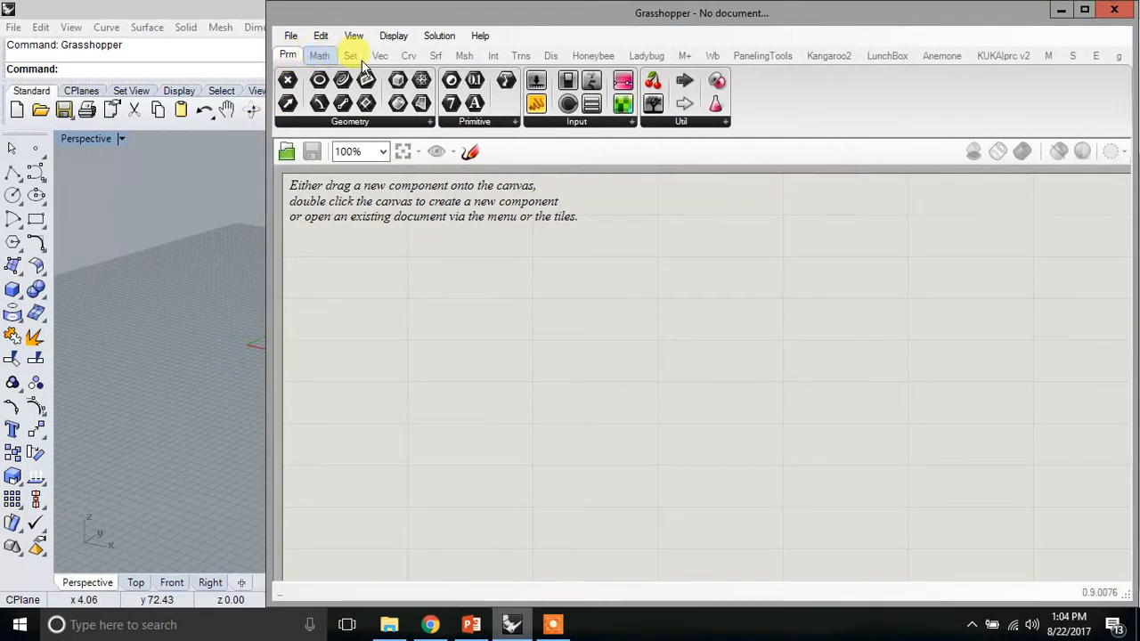
{"action": "left_click_drag", "start_coordinate": [265, 114], "coordinate": [166, 116]}
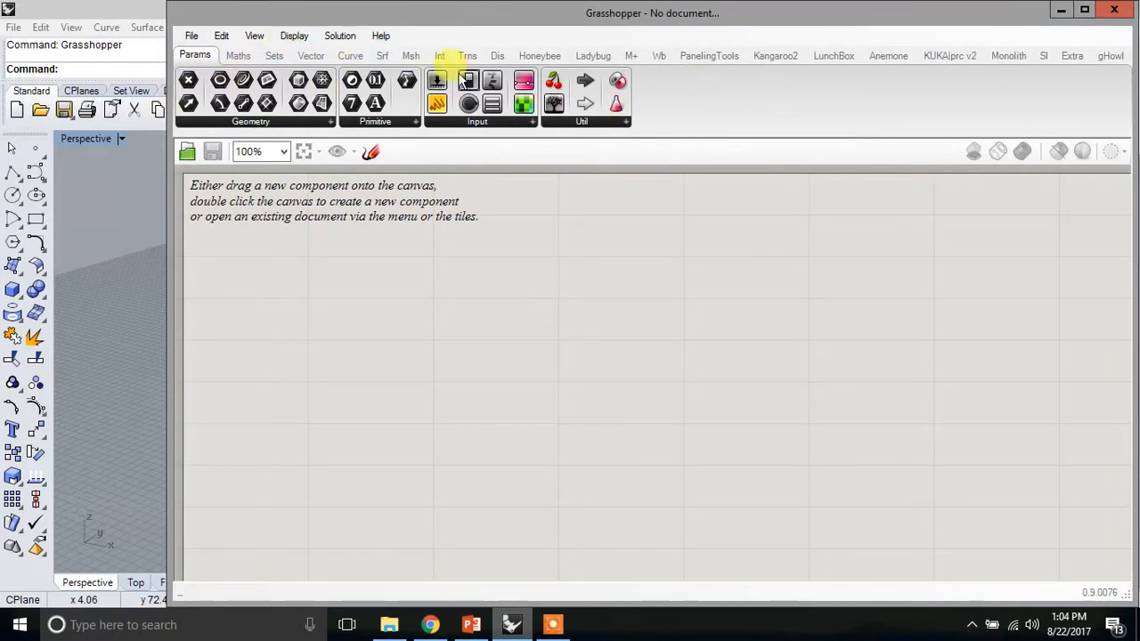
{"action": "left_click", "coordinate": [358, 55]}
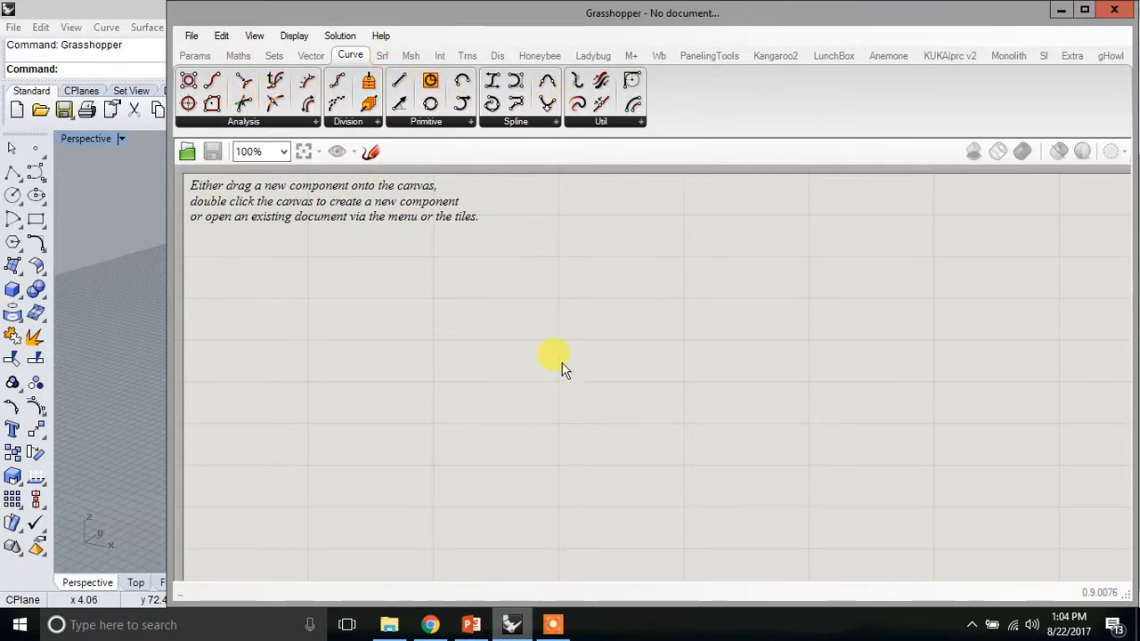
{"action": "left_click", "coordinate": [383, 55]}
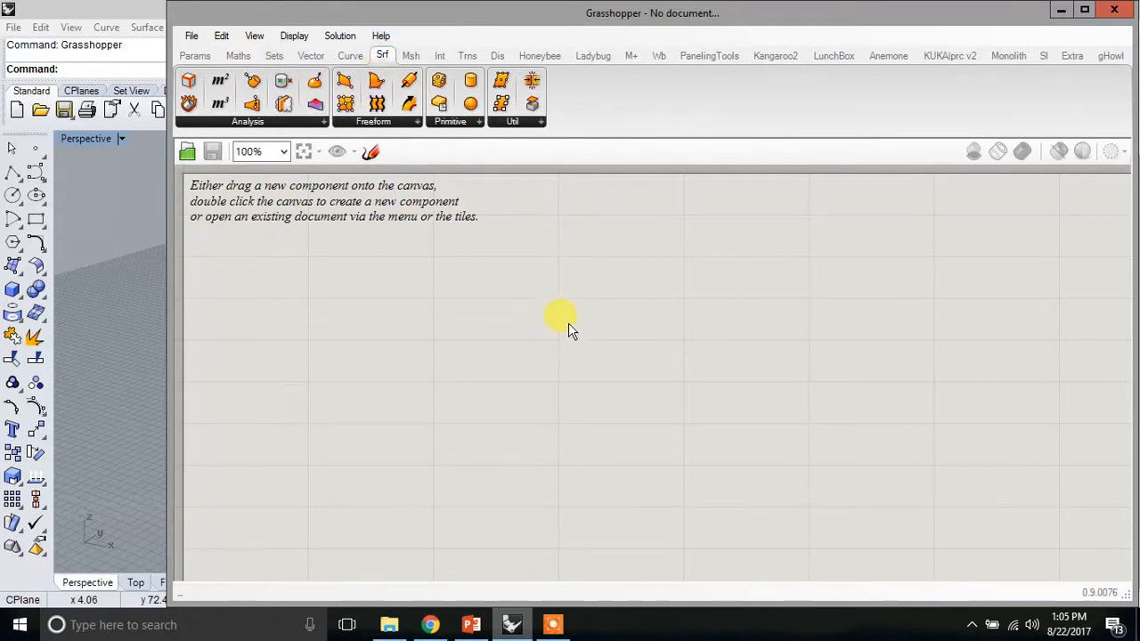
{"action": "left_click", "coordinate": [411, 55]}
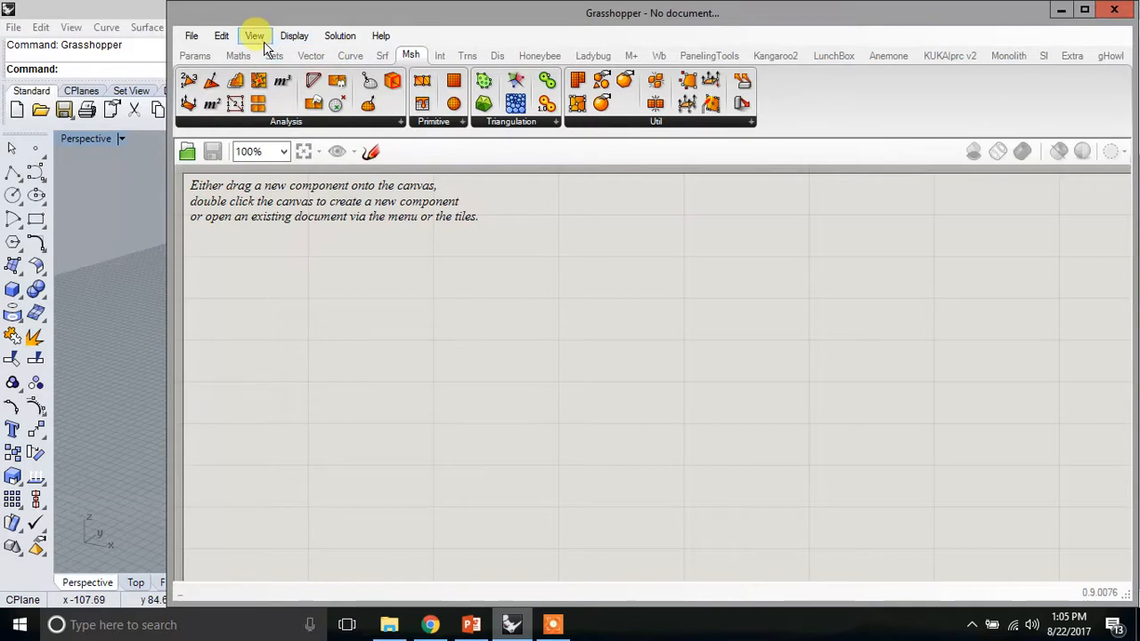
Place a Circle component, defined by base plane and radius, from the Curve primitives near the middle of the canvas
{"action": "mouse_move", "coordinate": [296, 65]}
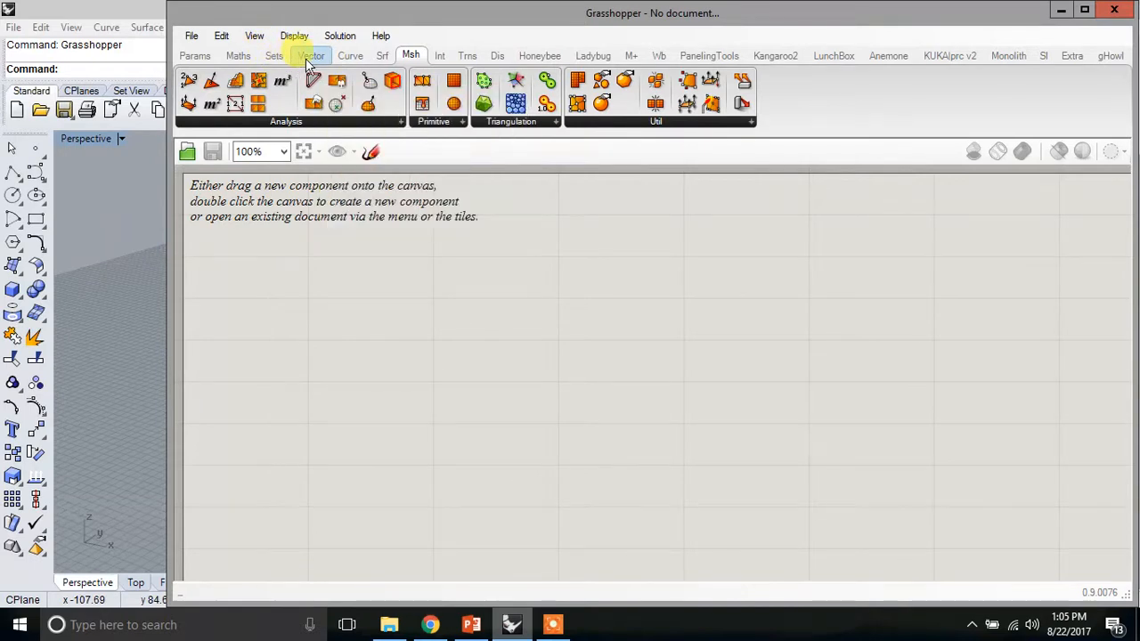
{"action": "left_click", "coordinate": [353, 56]}
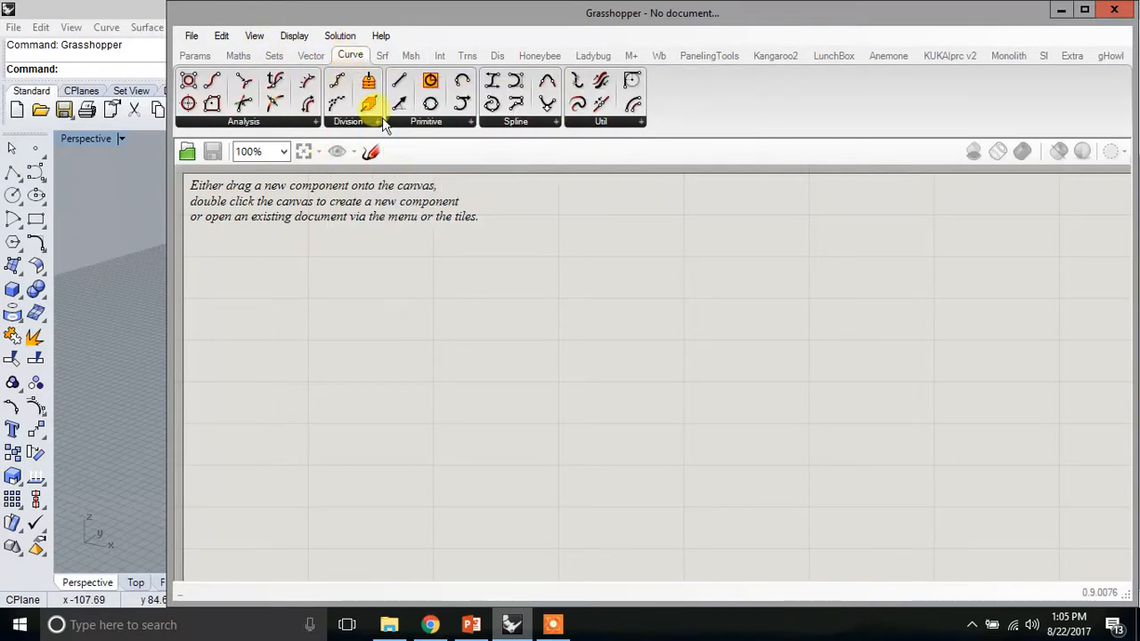
{"action": "left_click", "coordinate": [436, 123]}
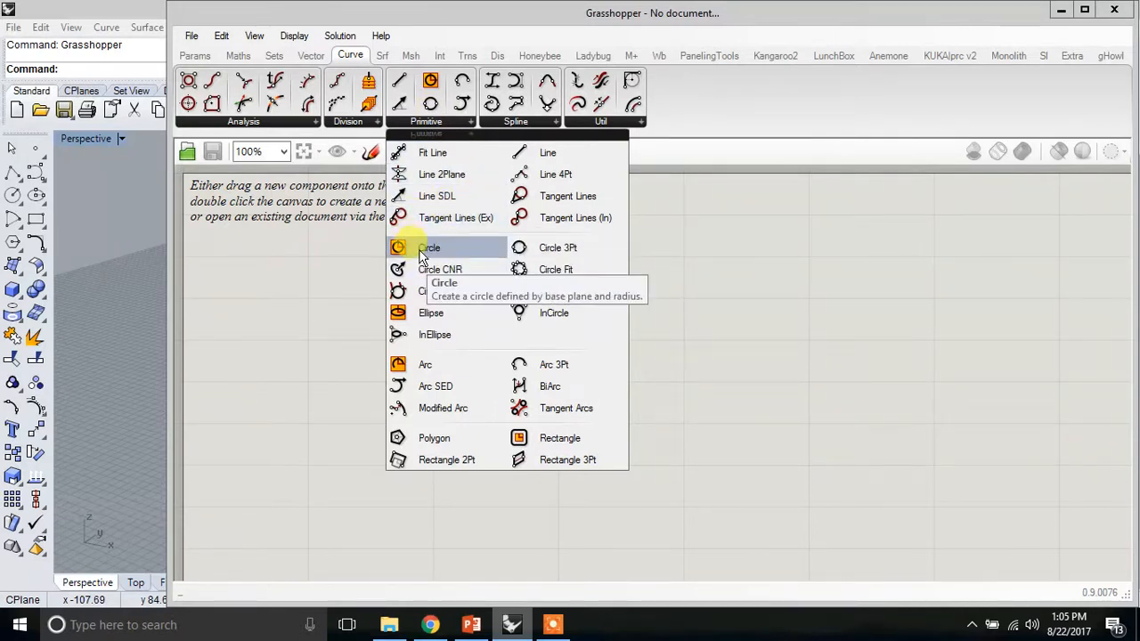
{"action": "left_click_drag", "start_coordinate": [421, 249], "coordinate": [623, 316]}
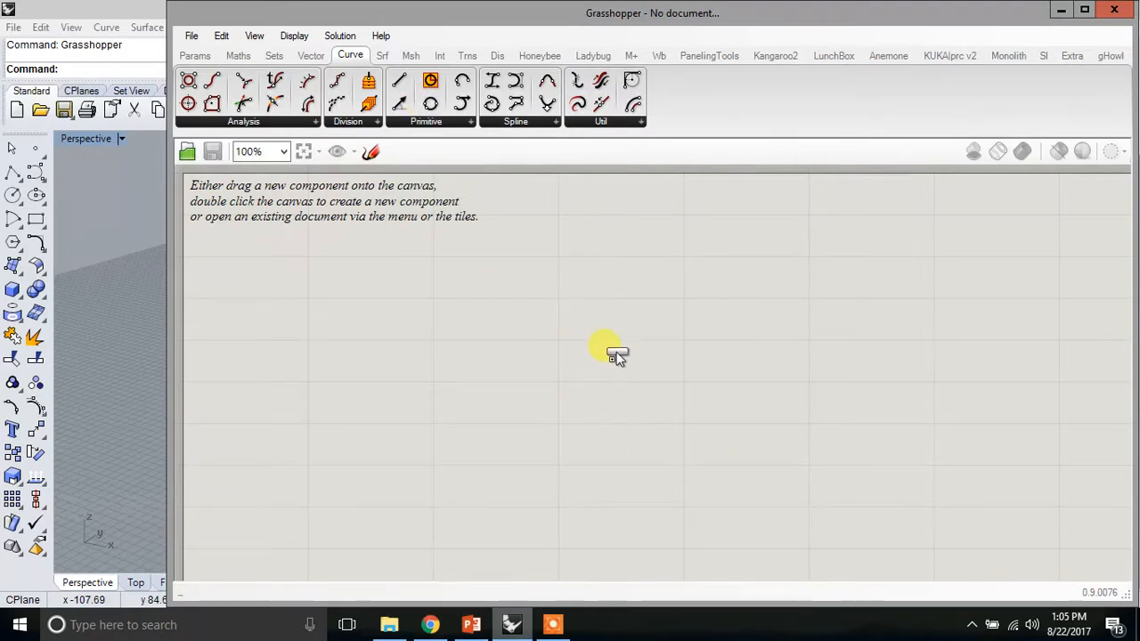
{"action": "left_click_drag", "start_coordinate": [617, 359], "coordinate": [615, 343]}
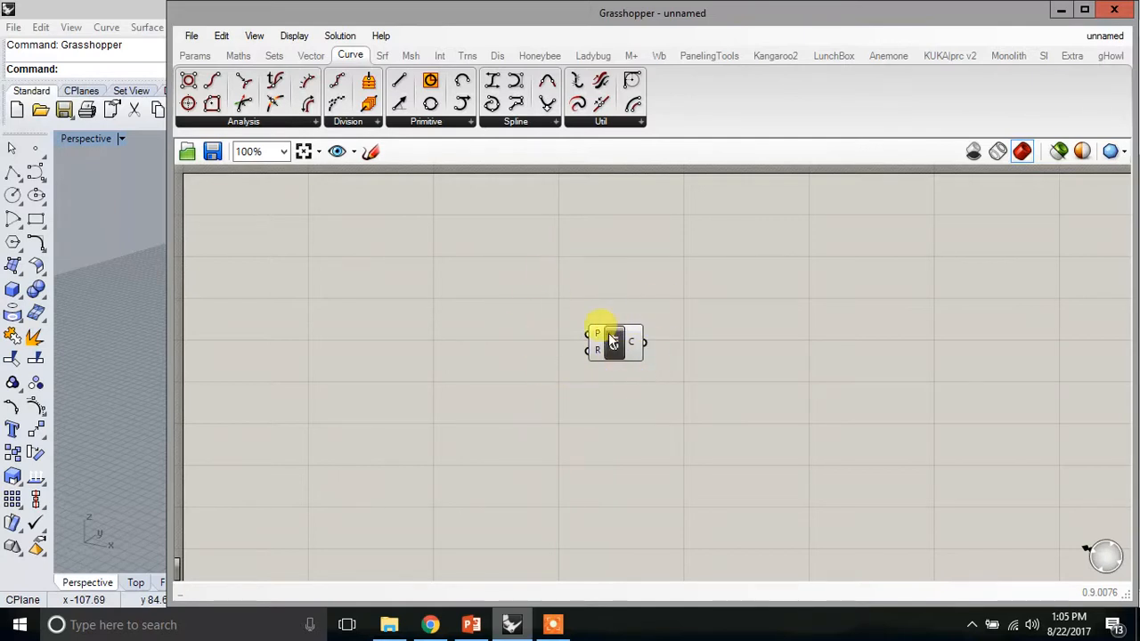
{"action": "mouse_move", "coordinate": [613, 336]}
{"action": "left_mouse_down"}
{"action": "mouse_move", "coordinate": [599, 331]}
{"action": "mouse_move", "coordinate": [630, 335]}
{"action": "left_mouse_up"}
{"action": "left_click", "coordinate": [687, 419]}
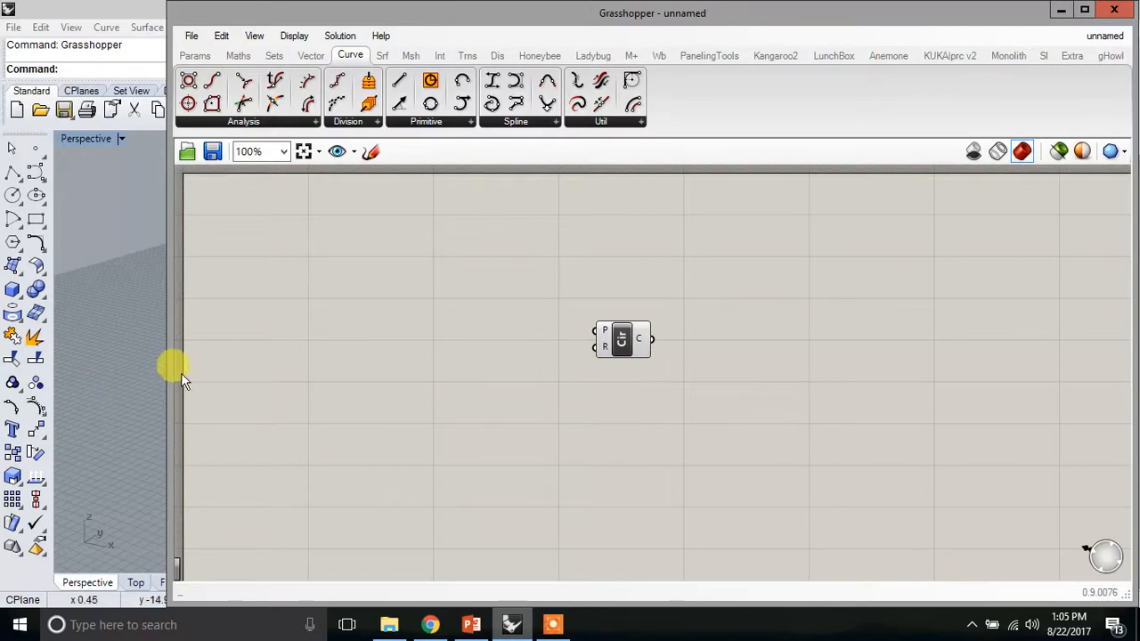
Narrow the Grasshopper window to uncover the Perspective viewport and highlight the Circle component's preview at the origin
{"action": "left_click_drag", "start_coordinate": [168, 375], "coordinate": [479, 374]}
{"action": "right_click_drag", "start_coordinate": [351, 372], "coordinate": [251, 336]}
{"action": "scroll", "coordinate": [251, 338], "scroll_direction": "up", "scroll_amount": 5}
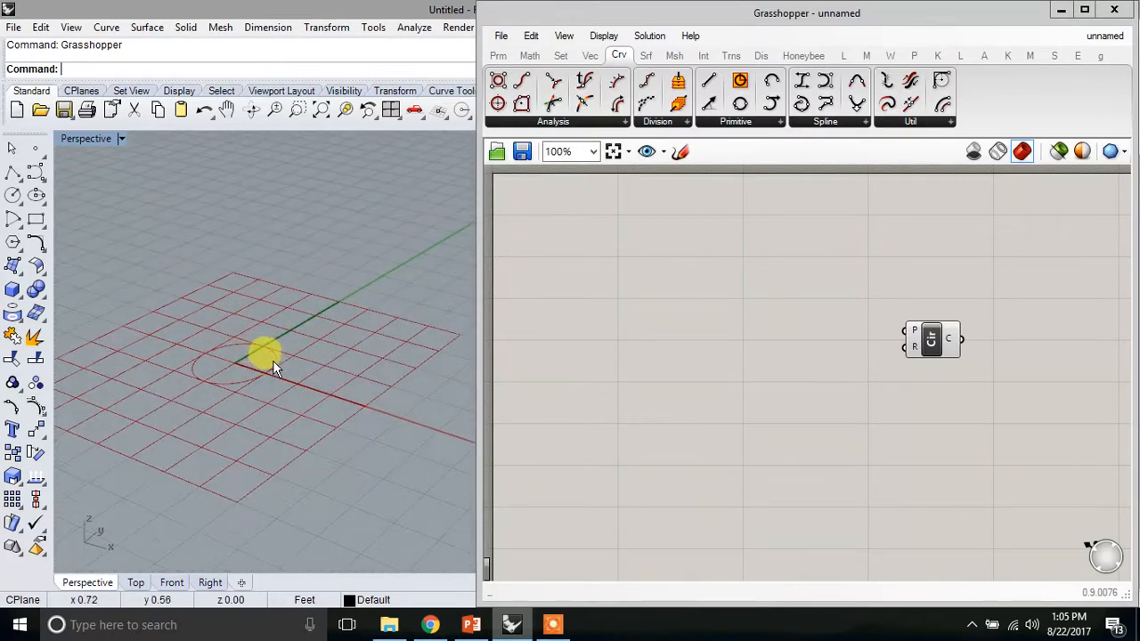
{"action": "left_click", "coordinate": [947, 349]}
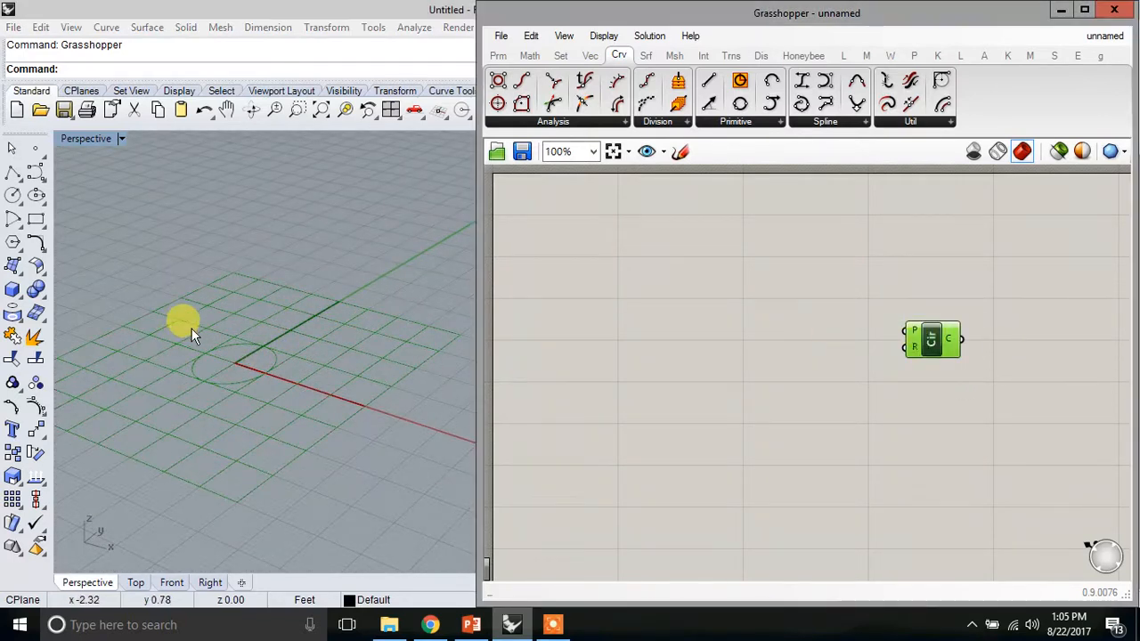
{"action": "left_click", "coordinate": [621, 456]}
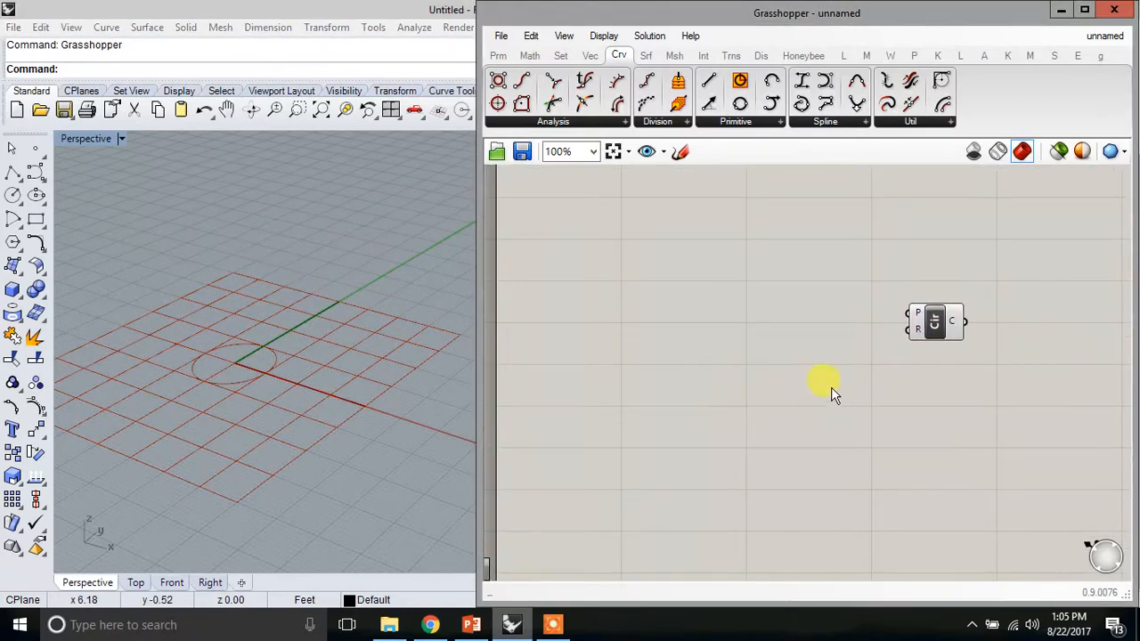
Move the Circle component farther along the canvas to leave free space beside its plane and radius inputs
{"action": "right_click_drag", "start_coordinate": [882, 394], "coordinate": [757, 401]}
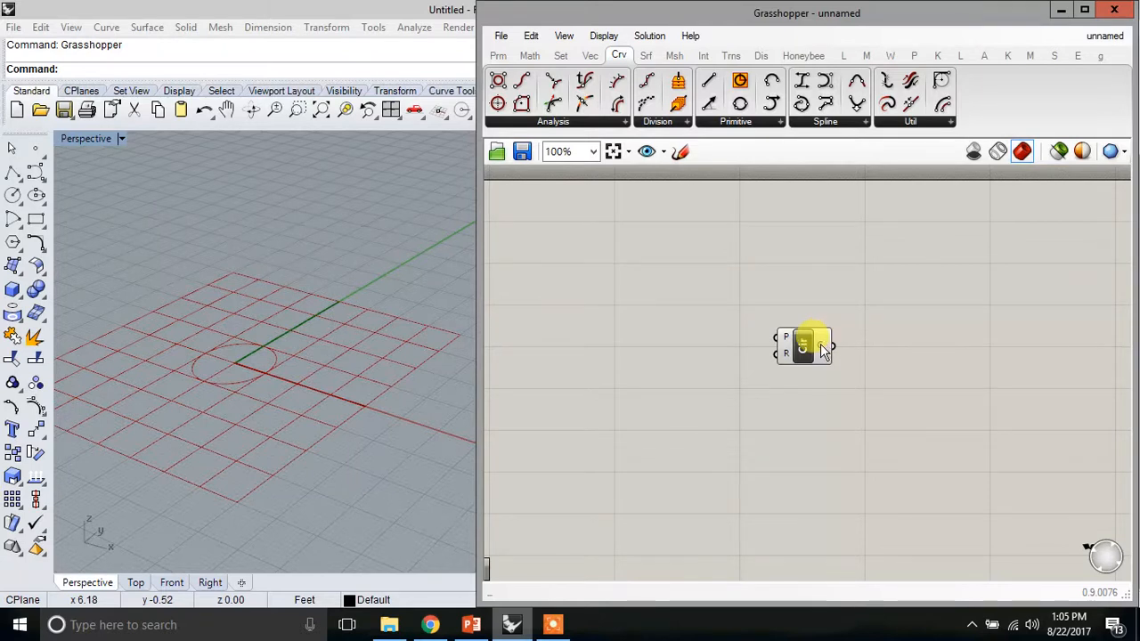
{"action": "mouse_move", "coordinate": [823, 349]}
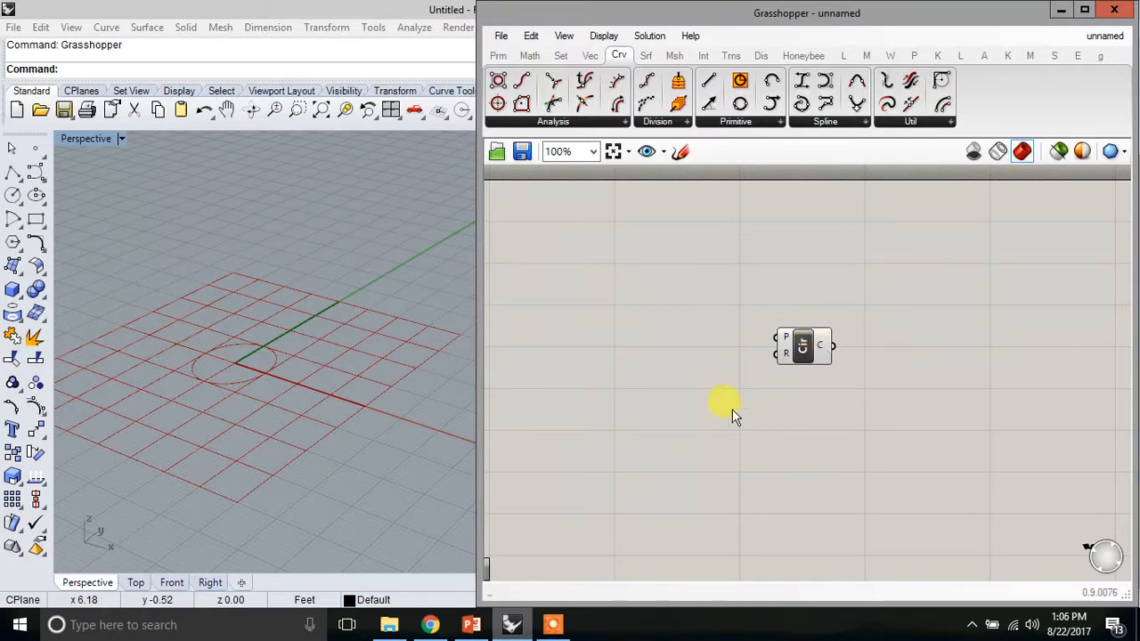
{"action": "mouse_move", "coordinate": [784, 341]}
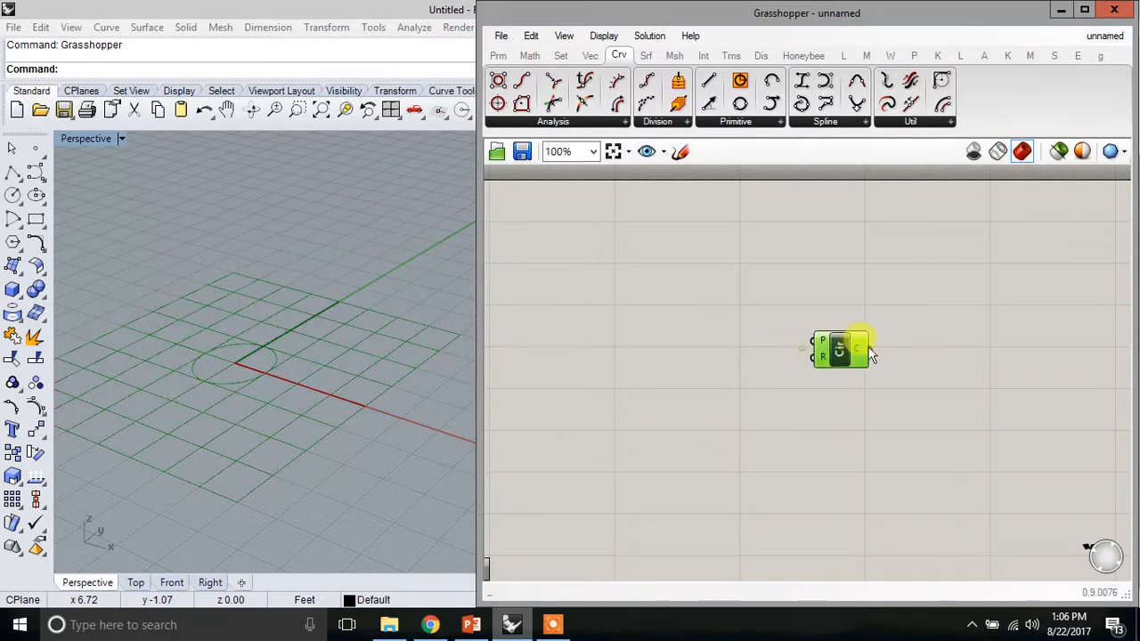
{"action": "left_click_drag", "start_coordinate": [792, 354], "coordinate": [878, 340]}
{"action": "left_click", "coordinate": [768, 403]}
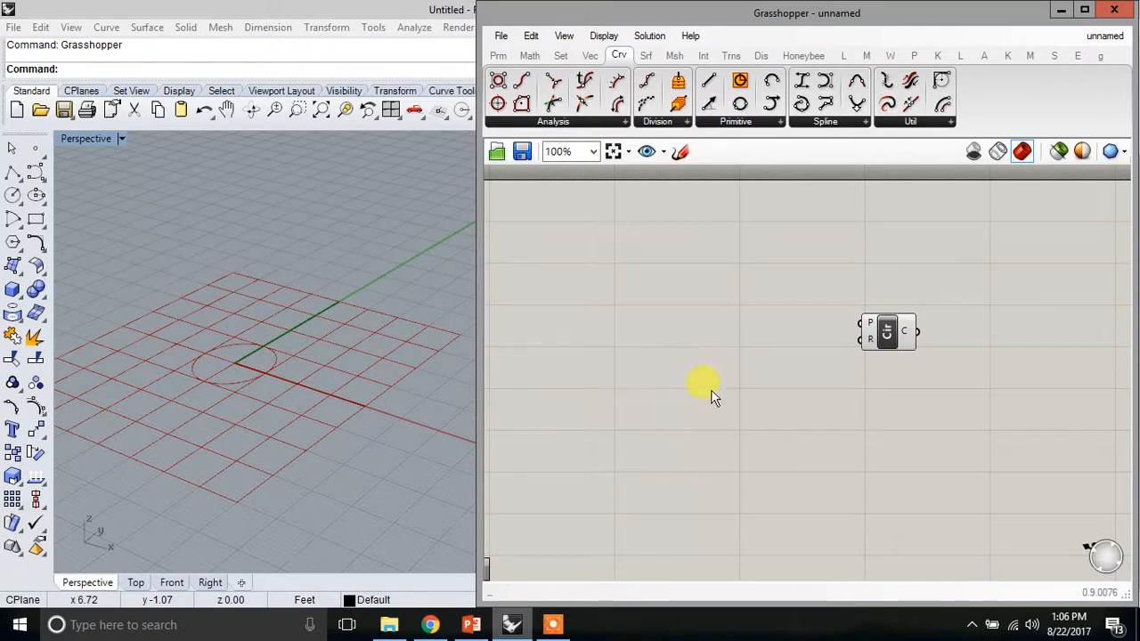
Find the Number Slider component by keyword and place it on the canvas beside the Circle component, just below its radius input
{"action": "mouse_move", "coordinate": [873, 341]}
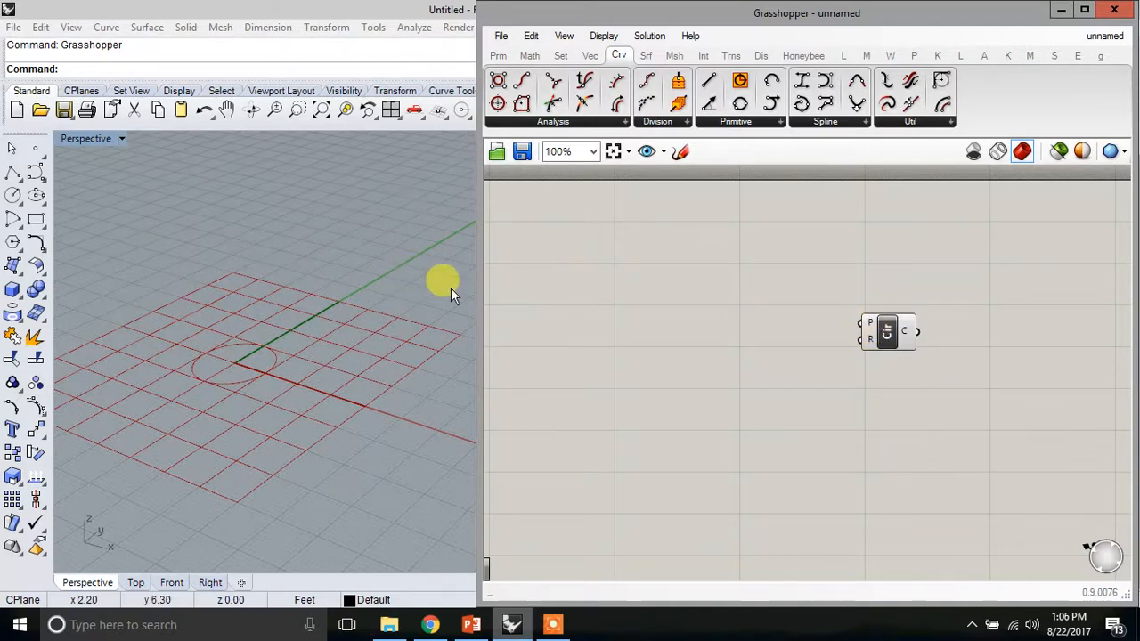
{"action": "double_click", "coordinate": [678, 301]}
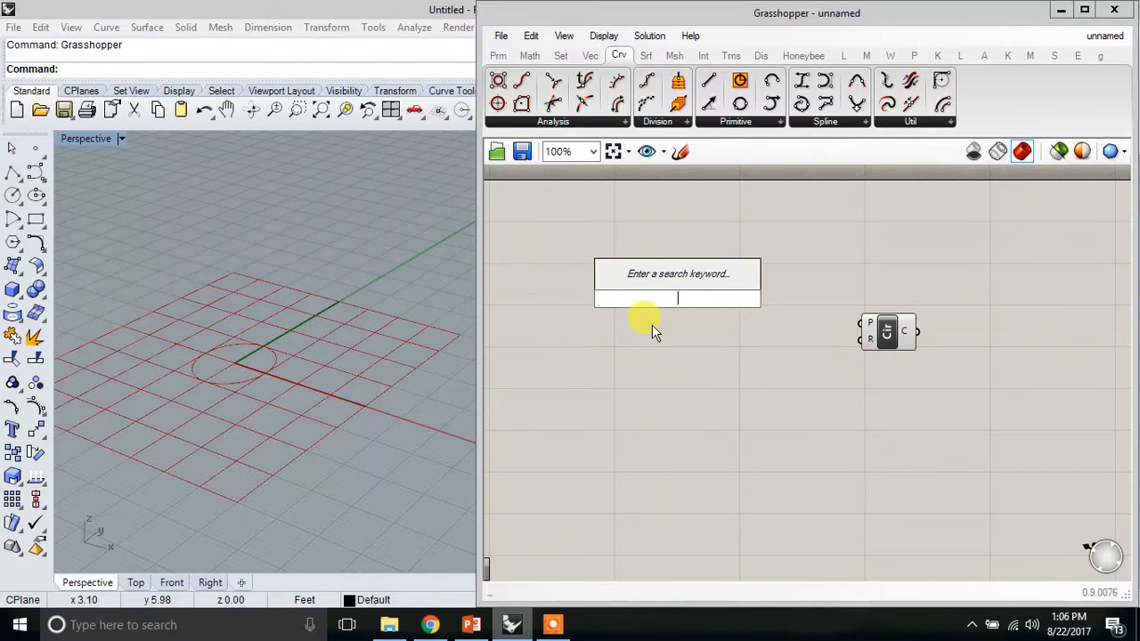
{"action": "type", "text": "cir"}
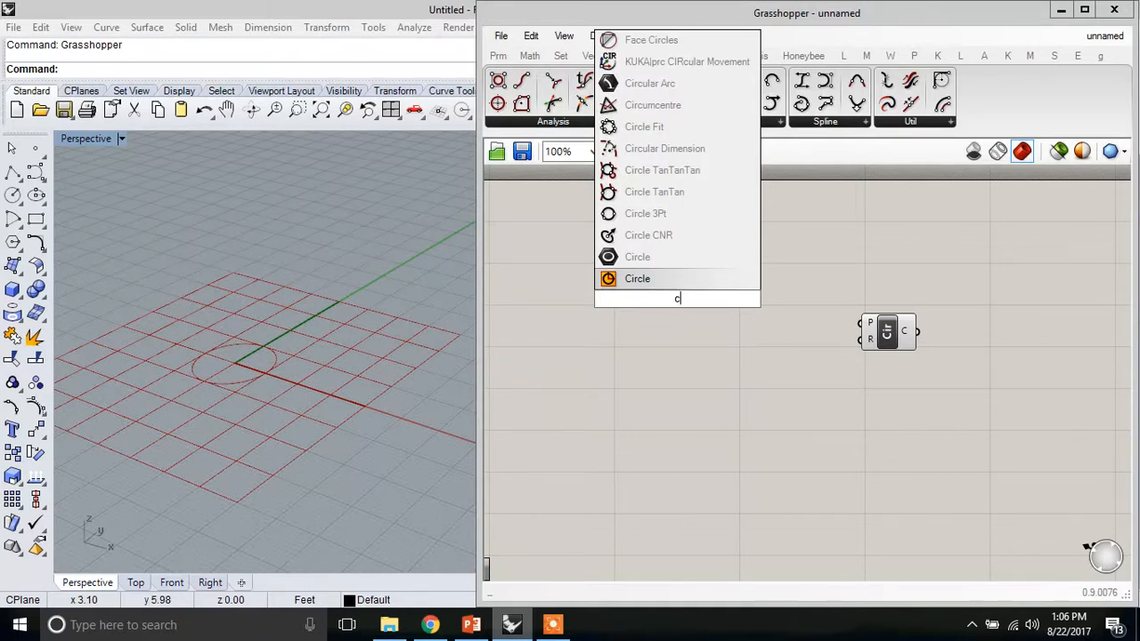
{"action": "key", "text": "BackSpace"}
{"action": "type", "text": "number"}
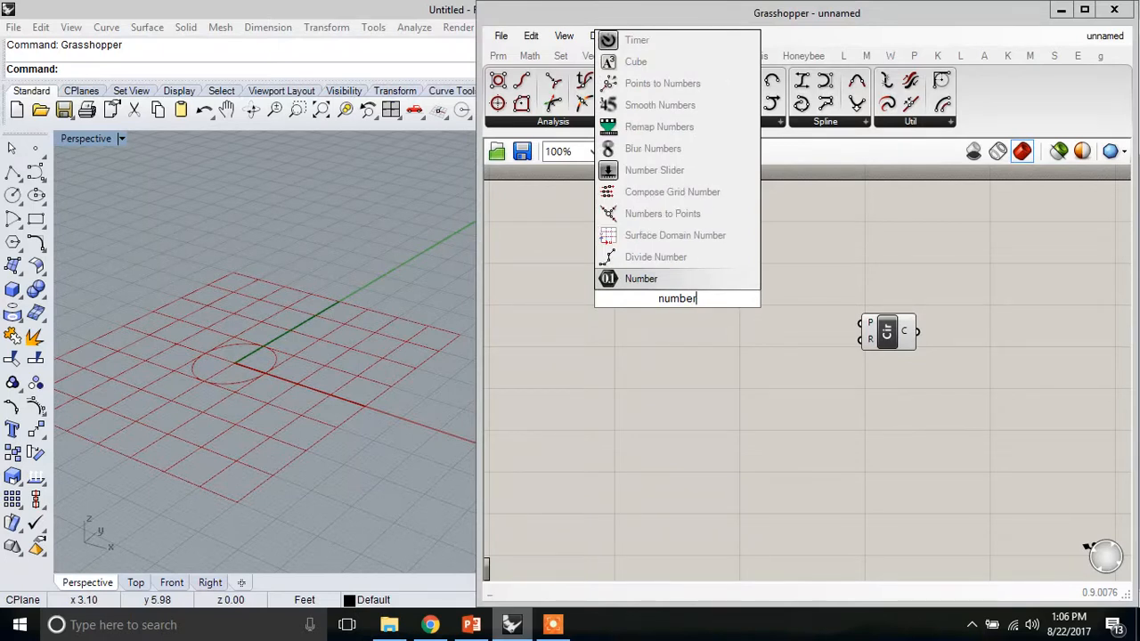
{"action": "type", "text": " sli"}
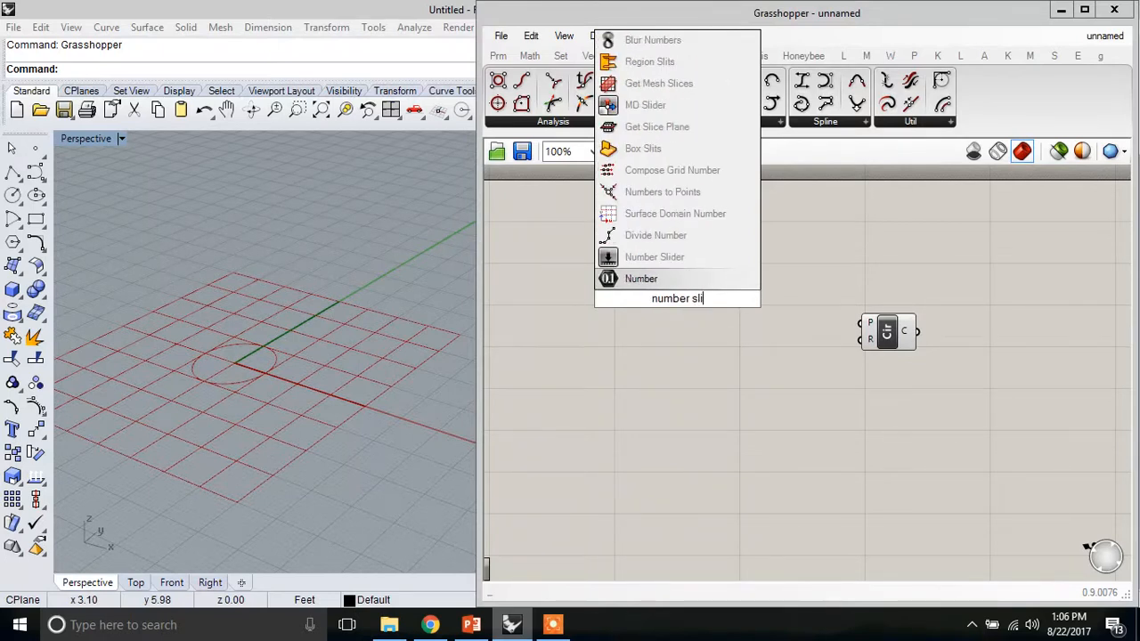
{"action": "left_click", "coordinate": [647, 258]}
{"action": "left_click_drag", "start_coordinate": [638, 303], "coordinate": [688, 365]}
{"action": "left_click", "coordinate": [698, 321]}
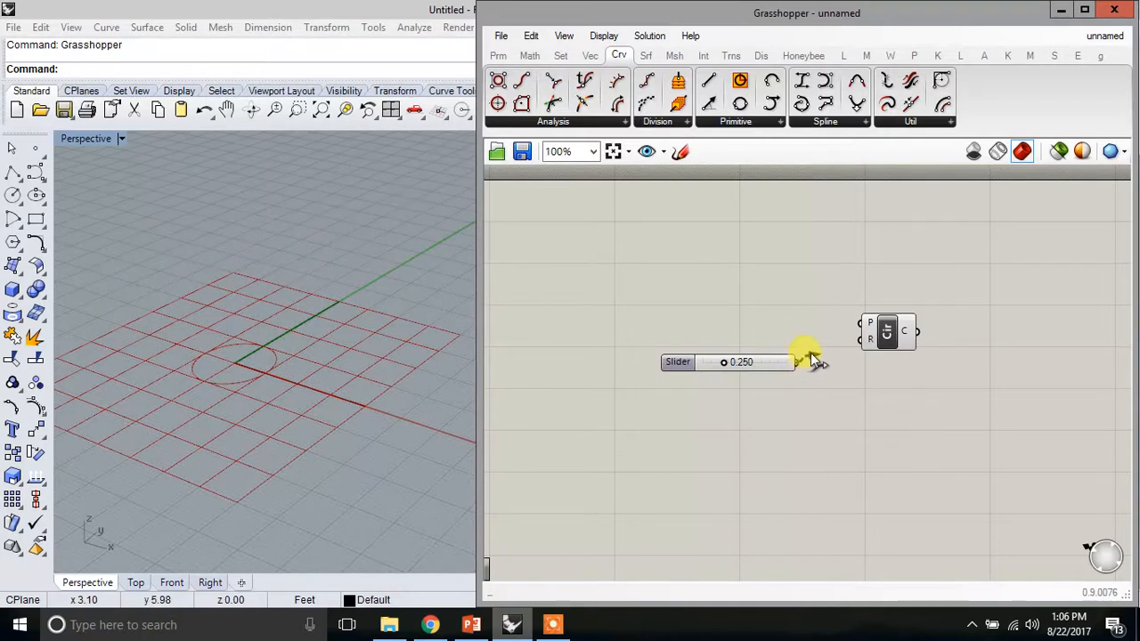
Connect the slider to the Circle component's radius input and vary the radius, first to 0.830 and finally to 0.720
{"action": "left_click_drag", "start_coordinate": [815, 344], "coordinate": [860, 343]}
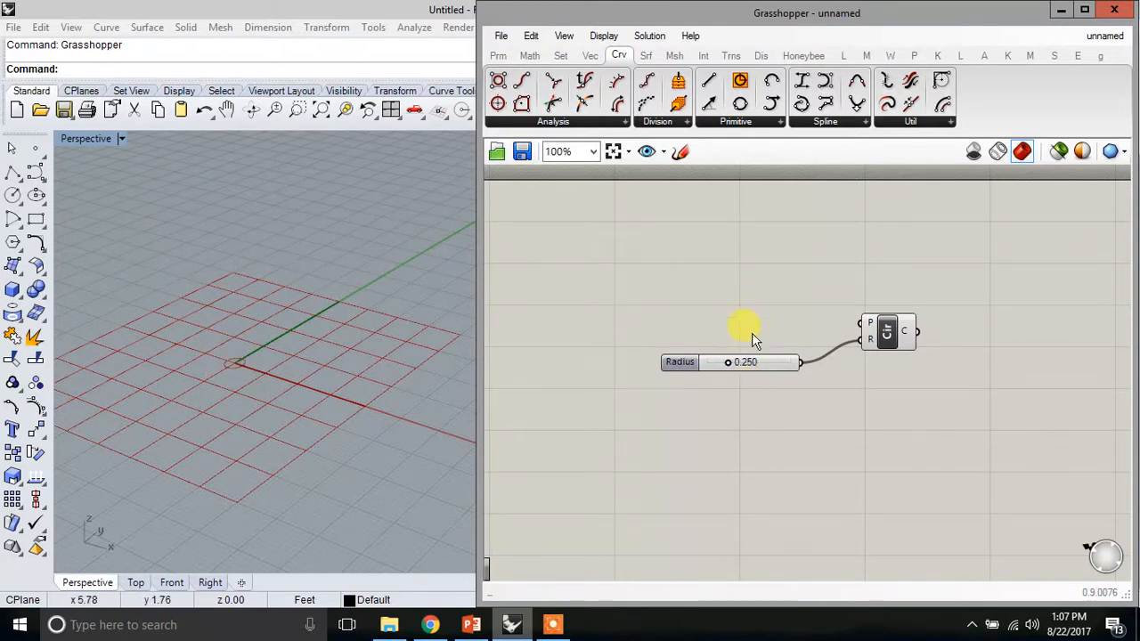
{"action": "left_click_drag", "start_coordinate": [729, 362], "coordinate": [778, 368]}
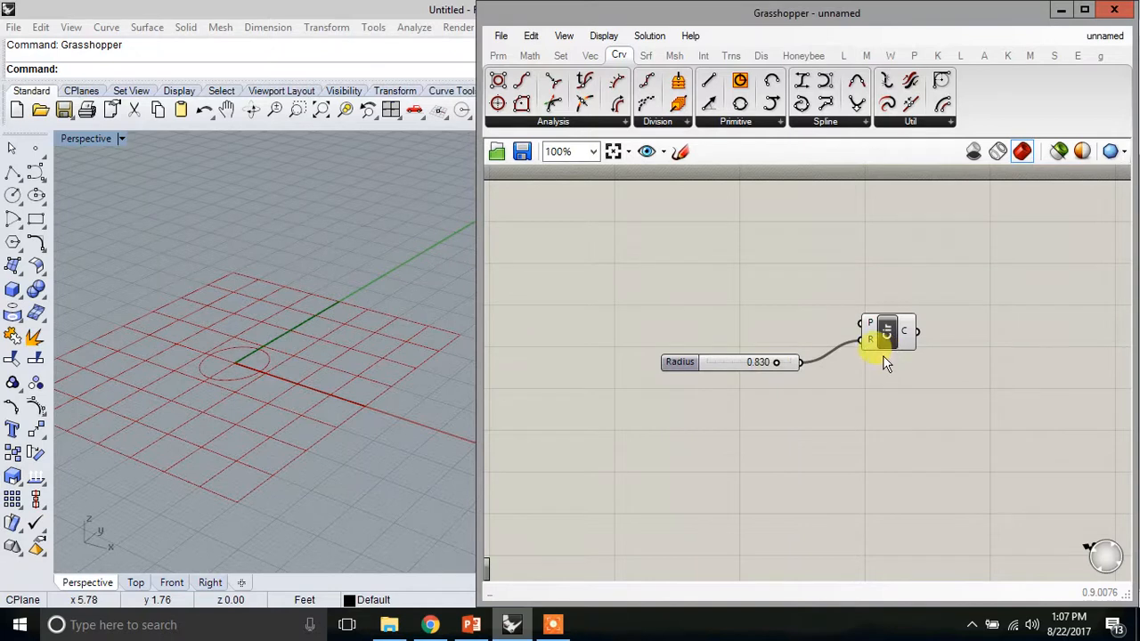
{"action": "mouse_move", "coordinate": [873, 340]}
{"action": "mouse_move", "coordinate": [779, 367]}
{"action": "left_mouse_down"}
{"action": "mouse_move", "coordinate": [726, 364]}
{"action": "mouse_move", "coordinate": [797, 364]}
{"action": "mouse_move", "coordinate": [757, 364]}
{"action": "mouse_move", "coordinate": [790, 364]}
{"action": "mouse_move", "coordinate": [769, 364]}
{"action": "left_mouse_up"}
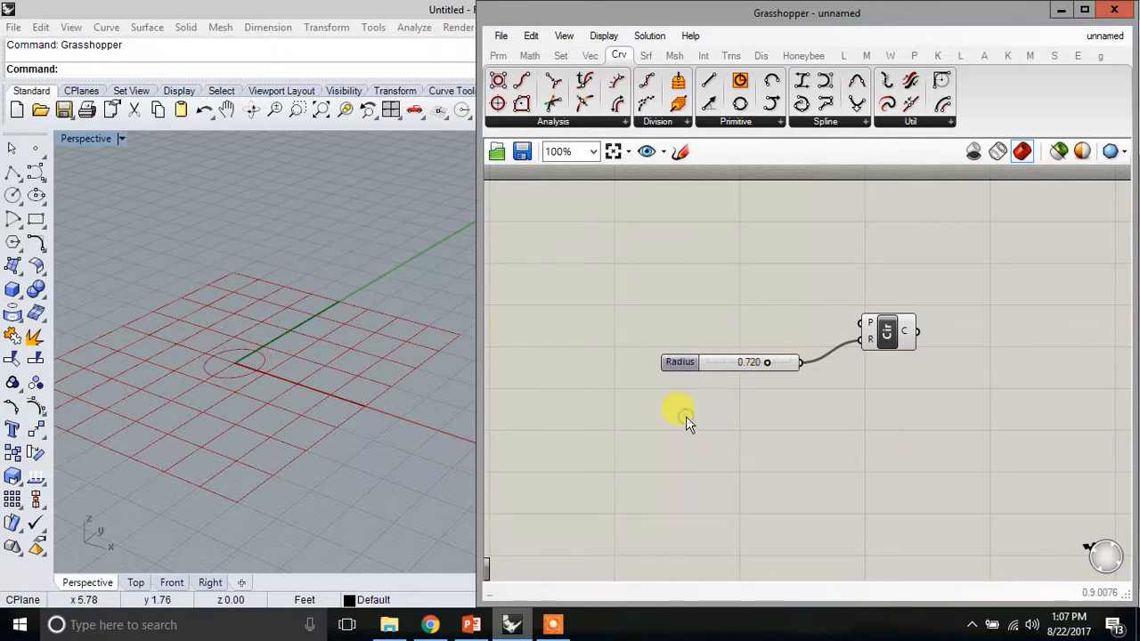
Set the Radius slider's maximum value to 10 in its numeric domain
{"action": "double_click", "coordinate": [683, 363]}
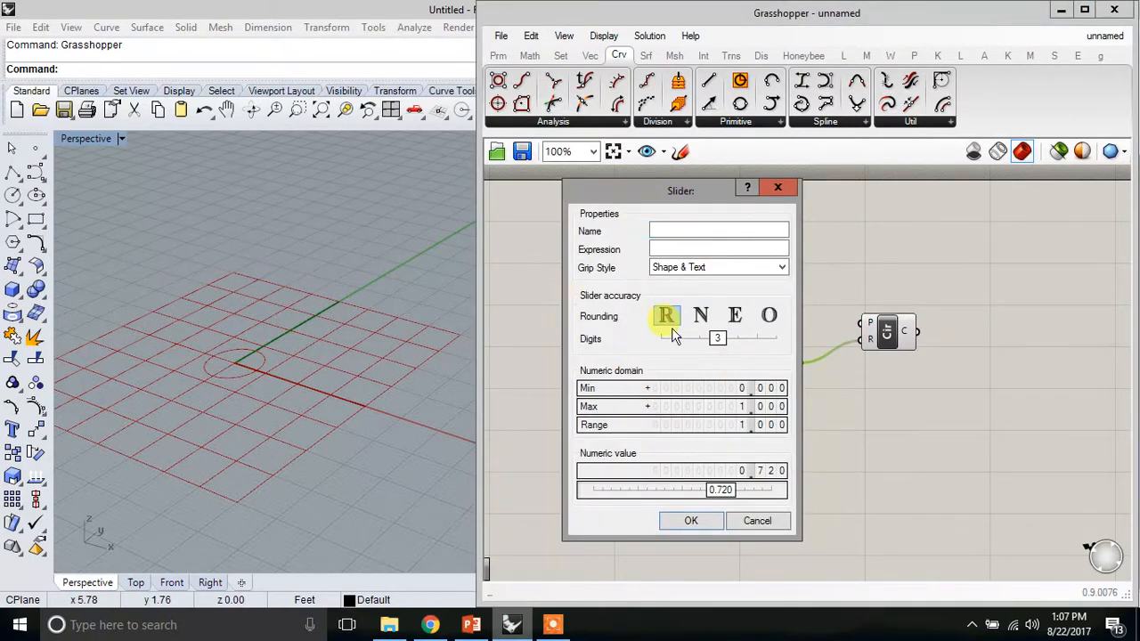
{"action": "double_click", "coordinate": [723, 407]}
{"action": "type", "text": "10"}
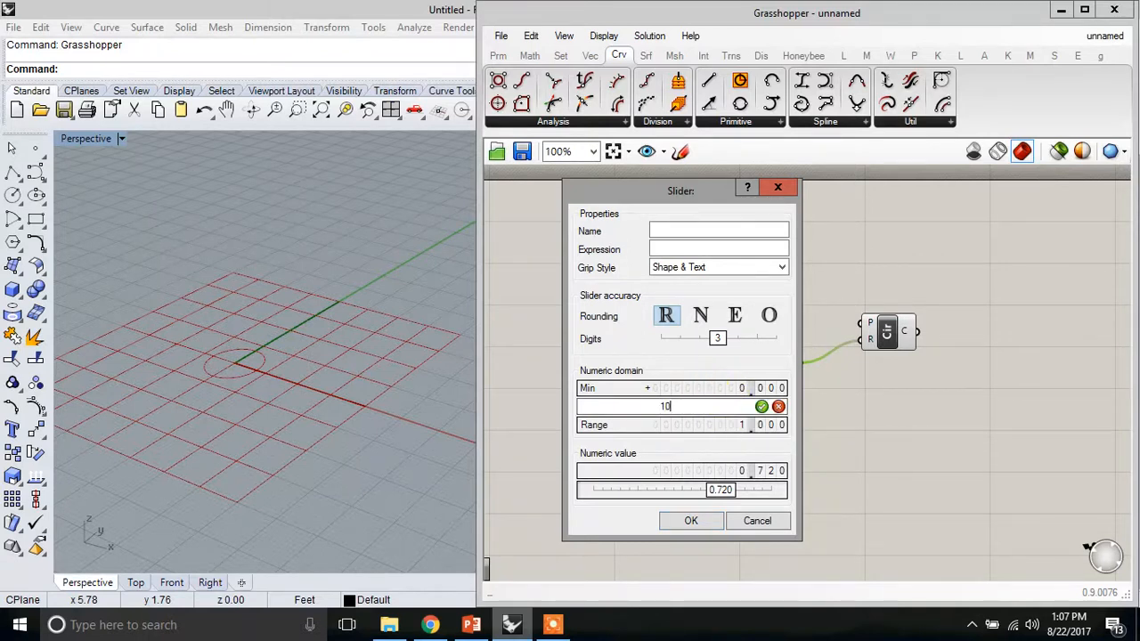
{"action": "key", "text": "Return"}
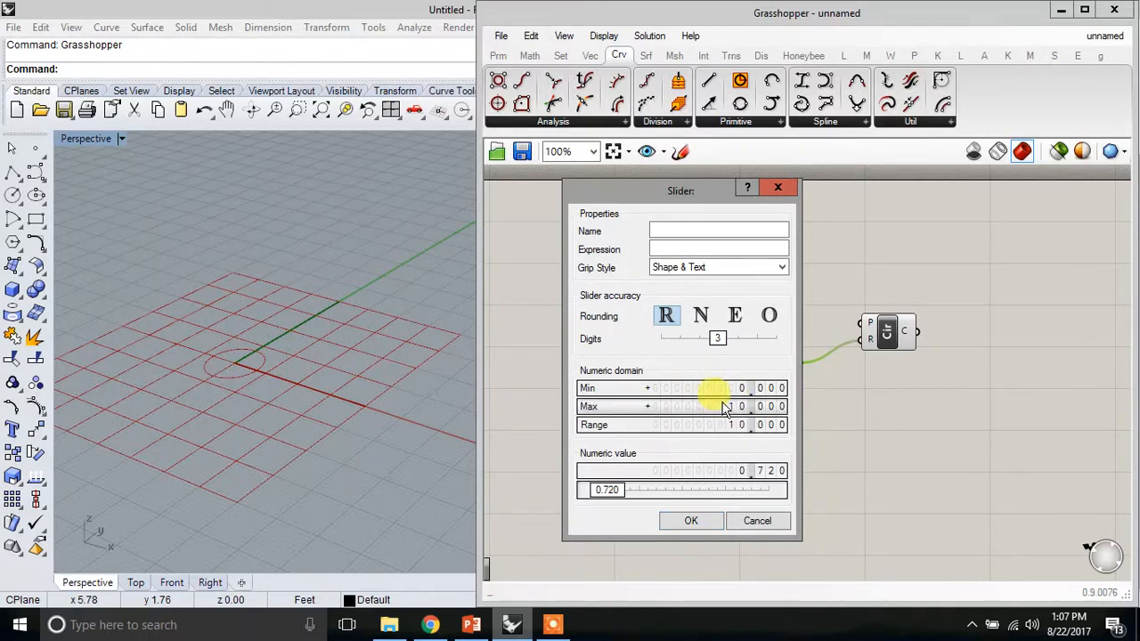
{"action": "left_click", "coordinate": [693, 520]}
{"action": "left_click", "coordinate": [737, 454]}
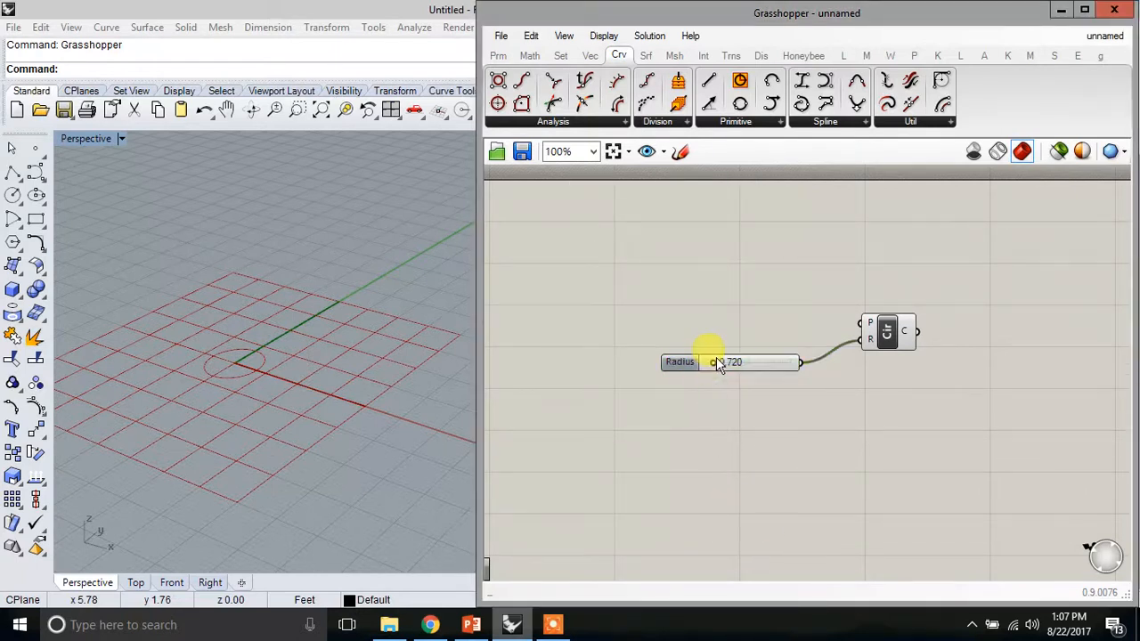
Enlarge the circle with the Radius slider, first to 4.120 and finally to 4.920
{"action": "mouse_move", "coordinate": [714, 363]}
{"action": "left_mouse_down"}
{"action": "mouse_move", "coordinate": [758, 372]}
{"action": "mouse_move", "coordinate": [712, 367]}
{"action": "left_mouse_up"}
{"action": "right_click_drag", "start_coordinate": [344, 186], "coordinate": [302, 253]}
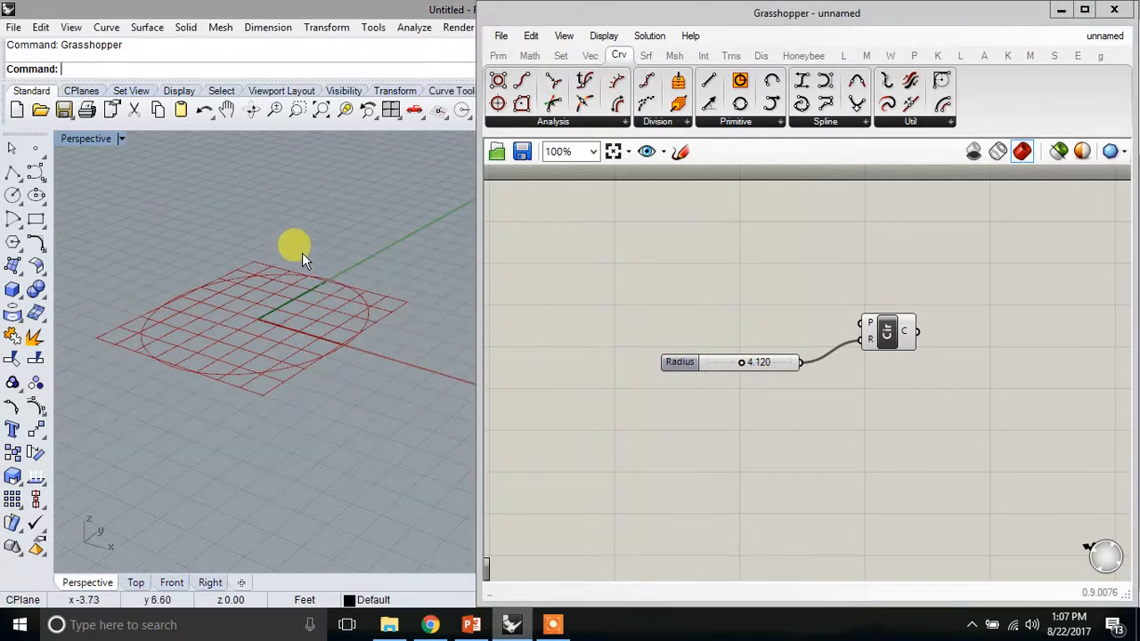
{"action": "right_click_drag", "start_coordinate": [348, 306], "coordinate": [565, 313]}
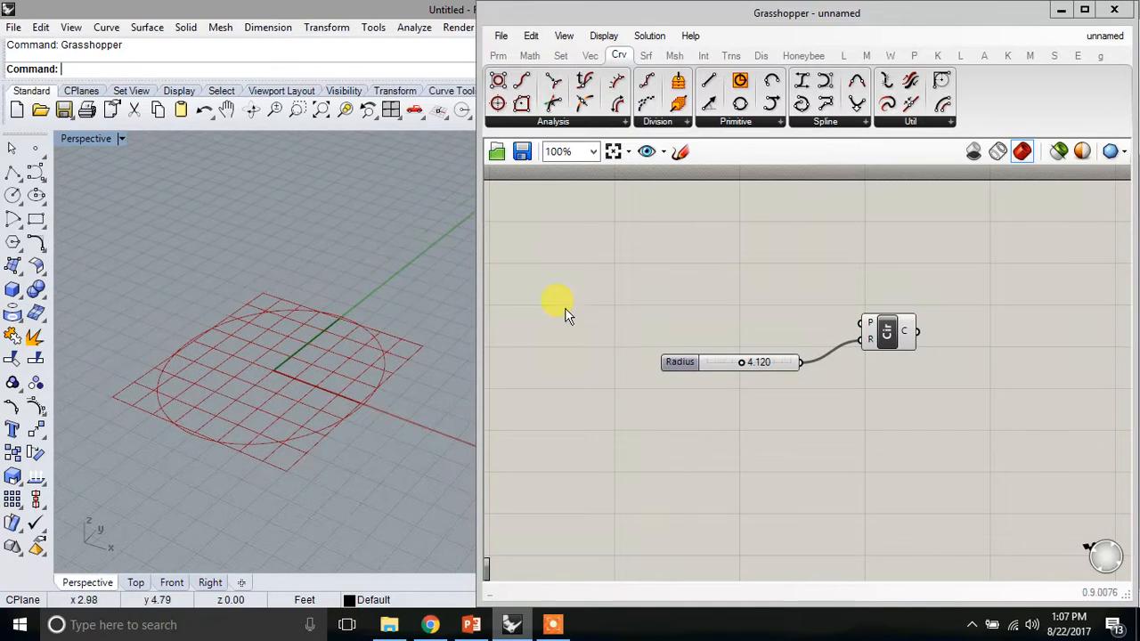
{"action": "left_click_drag", "start_coordinate": [744, 363], "coordinate": [749, 362]}
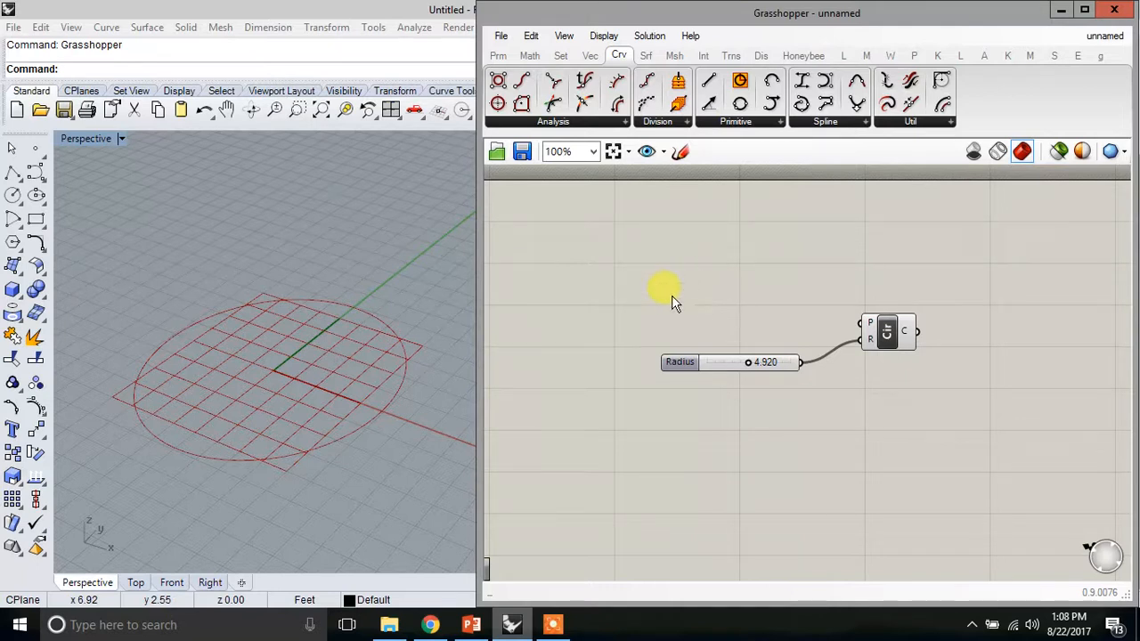
Widen the Grasshopper window and place a Plane Surface component from the Surface primitives above the Radius slider
{"action": "double_click", "coordinate": [689, 272]}
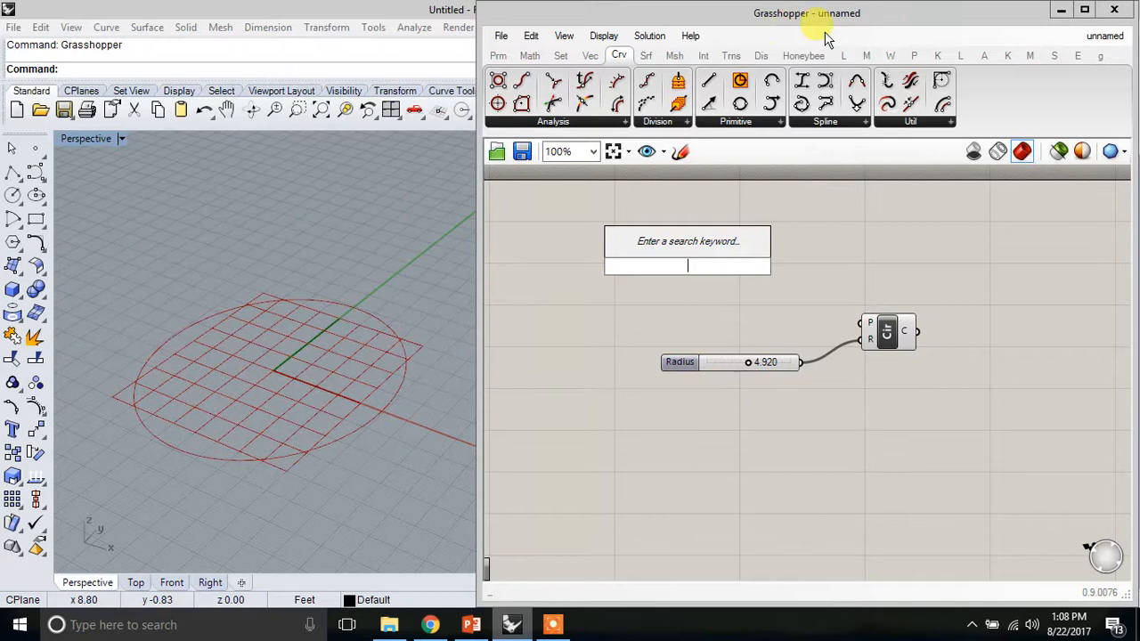
{"action": "mouse_move", "coordinate": [915, 55]}
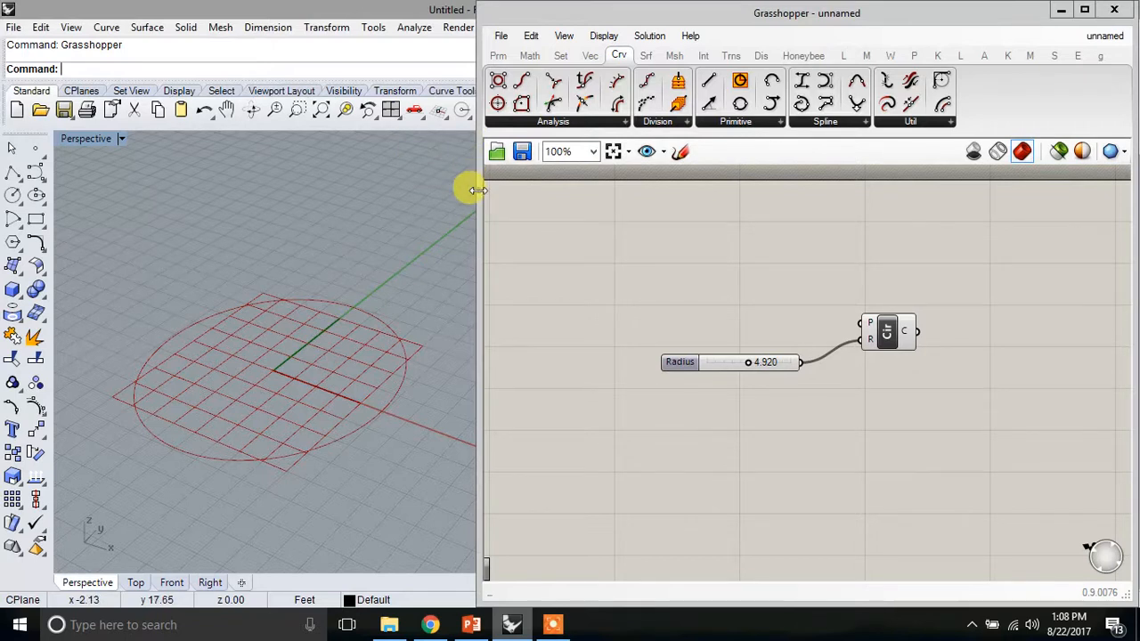
{"action": "left_click_drag", "start_coordinate": [479, 189], "coordinate": [234, 189]}
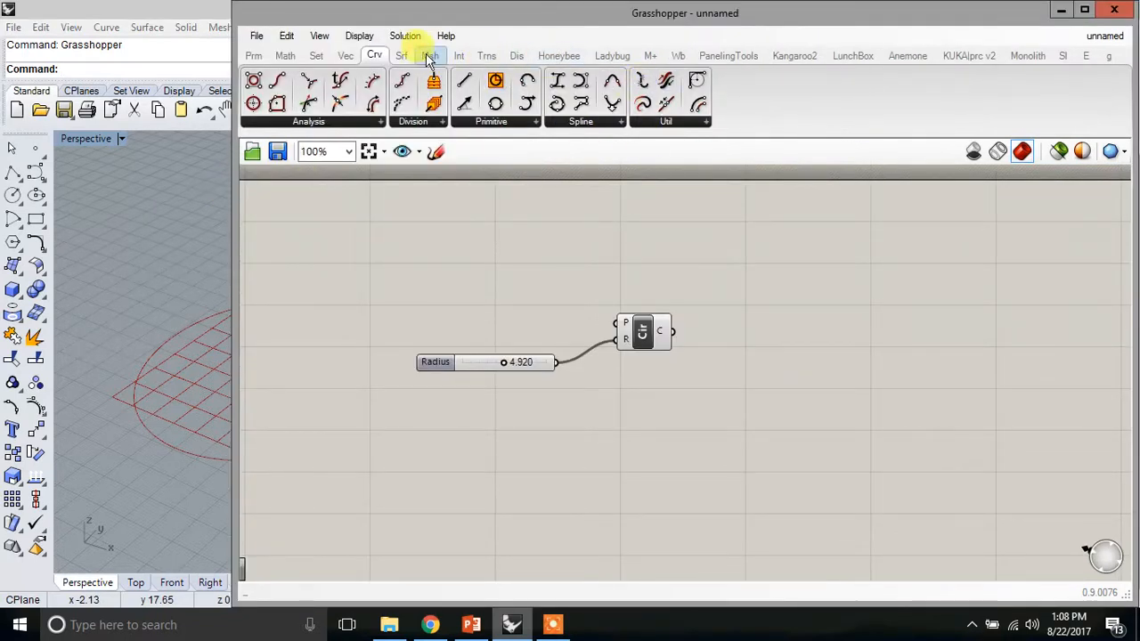
{"action": "left_click", "coordinate": [401, 56]}
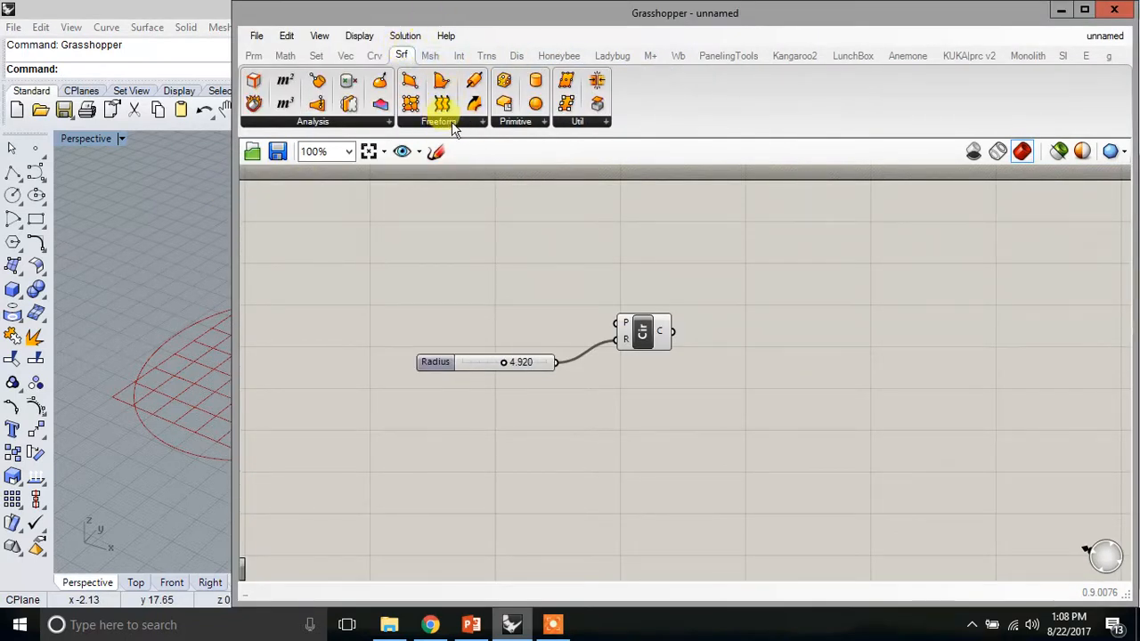
{"action": "left_click", "coordinate": [513, 121]}
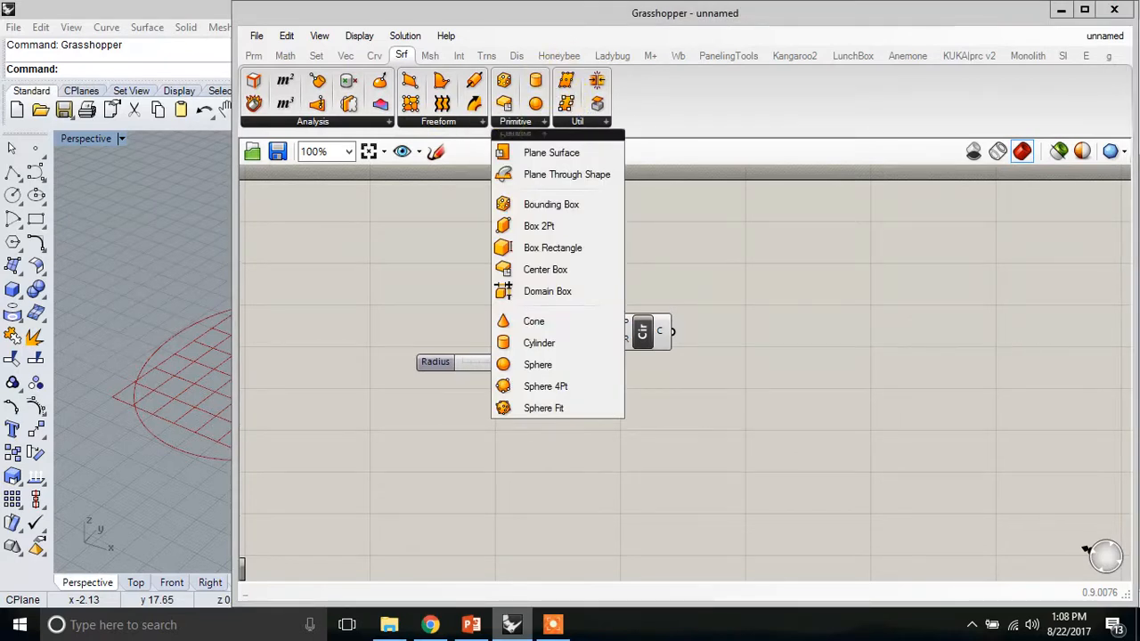
{"action": "left_click", "coordinate": [552, 156]}
{"action": "left_click", "coordinate": [486, 236]}
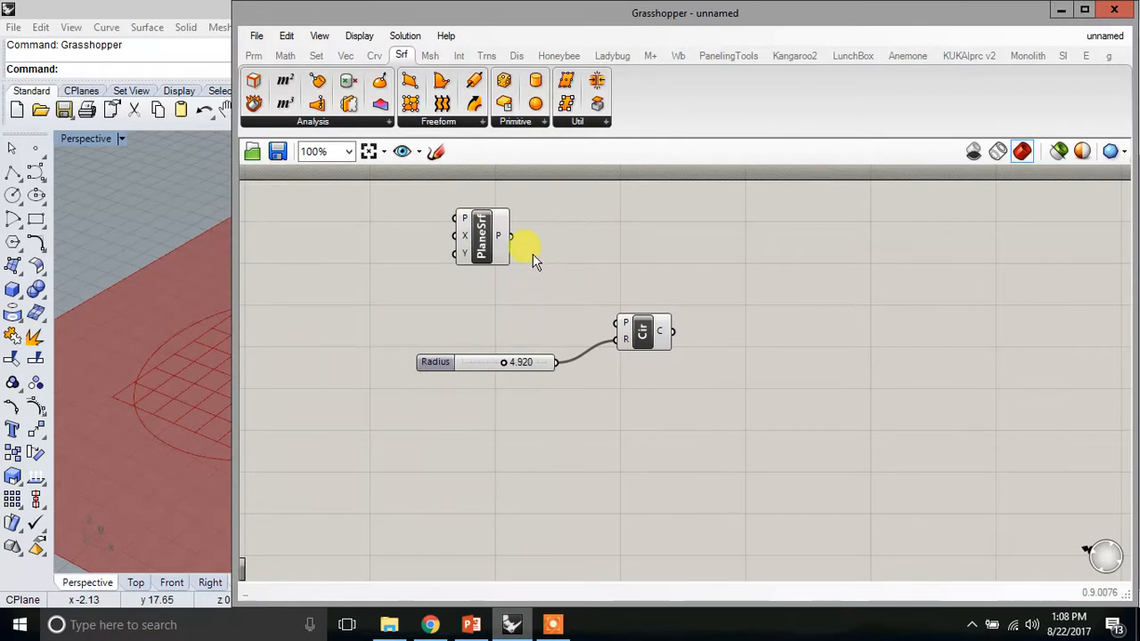
Connect the Plane Surface output to the Circle component's plane input and reposition both components farther along the canvas
{"action": "left_click_drag", "start_coordinate": [508, 236], "coordinate": [745, 318]}
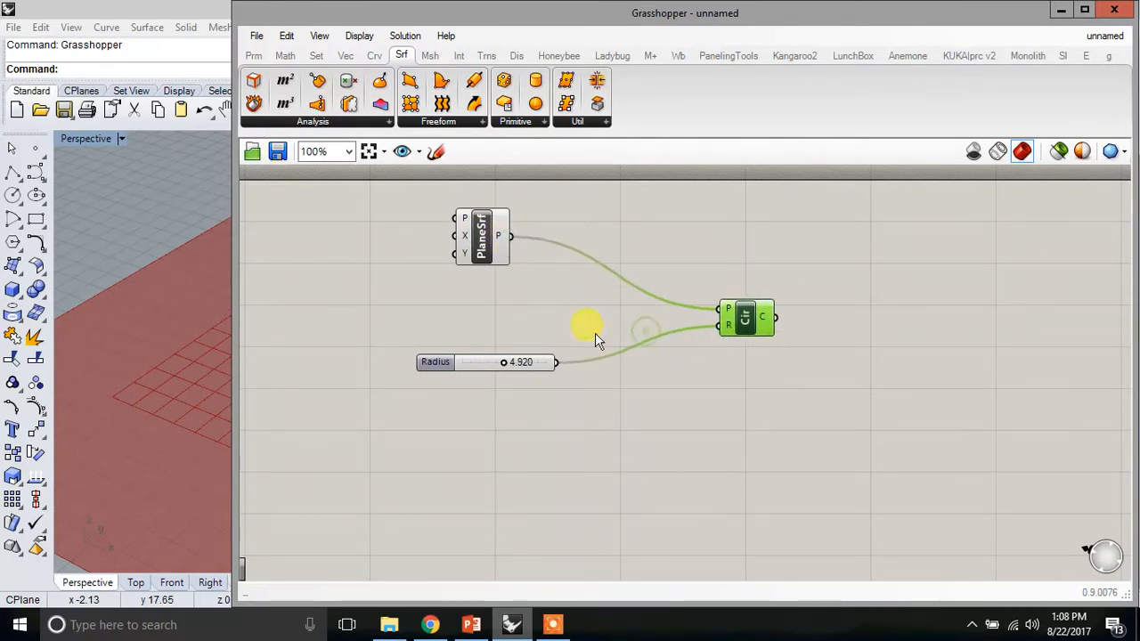
{"action": "left_click", "coordinate": [294, 317]}
{"action": "left_click_drag", "start_coordinate": [473, 255], "coordinate": [542, 248]}
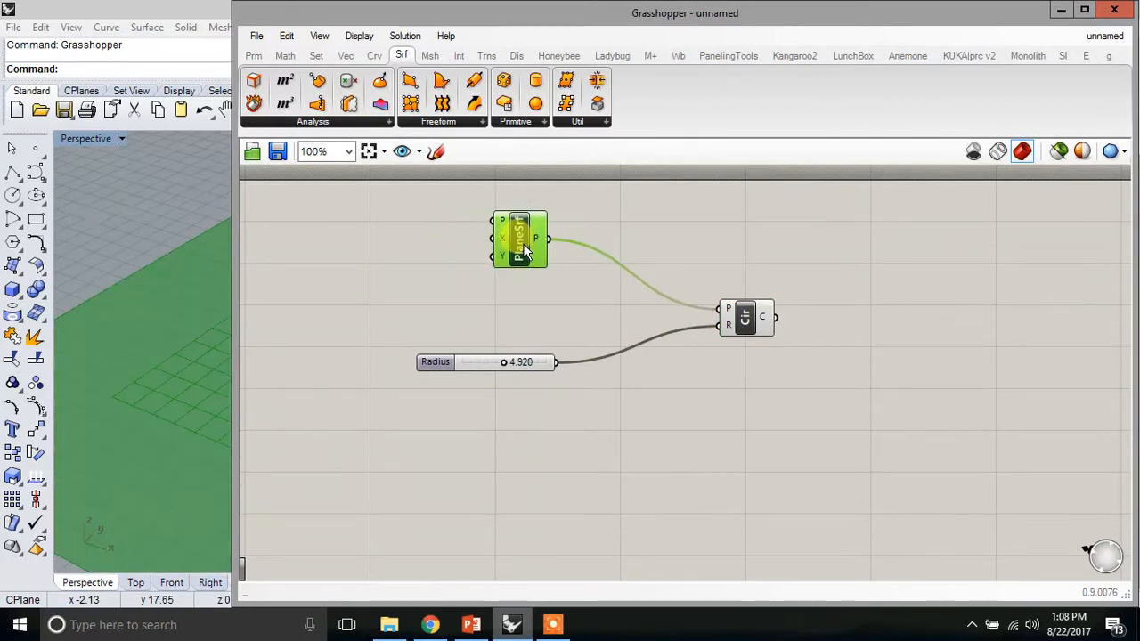
Turn off the Plane Surface component's preview and narrow the Grasshopper window to bring the whole circle into view in the Perspective viewport
{"action": "right_click", "coordinate": [525, 251]}
{"action": "left_click", "coordinate": [574, 277]}
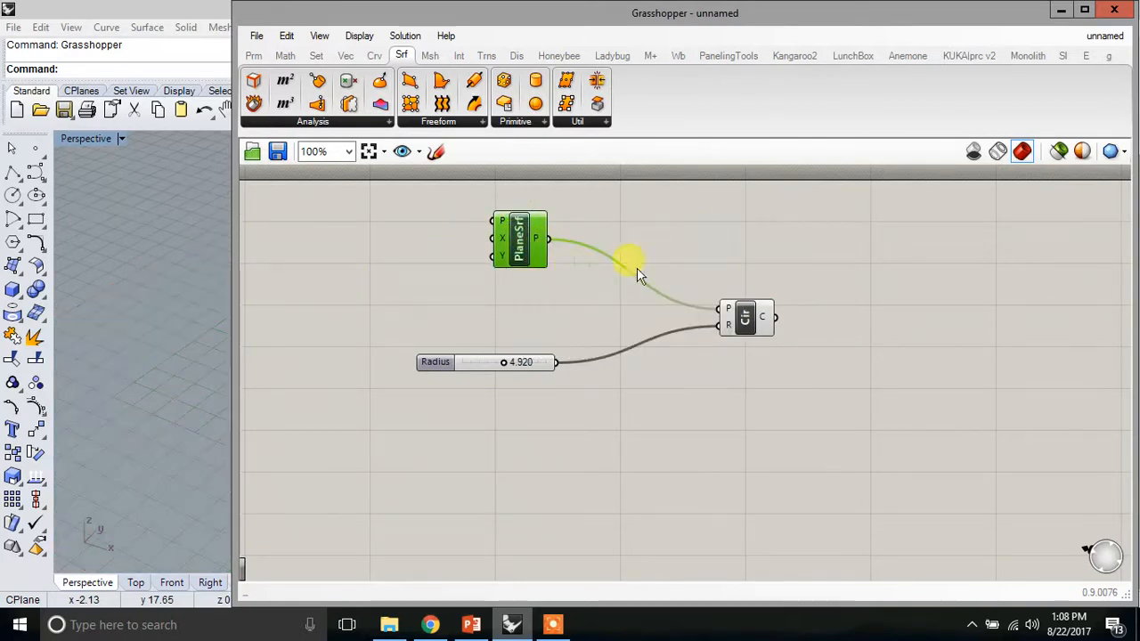
{"action": "left_click_drag", "start_coordinate": [226, 268], "coordinate": [503, 285]}
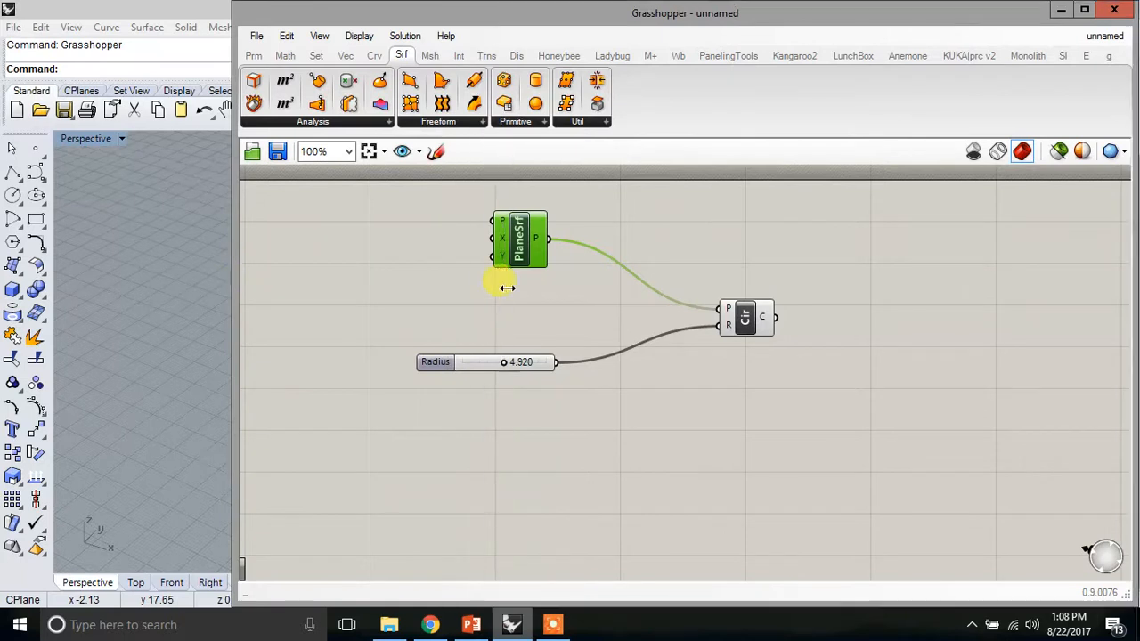
{"action": "left_click", "coordinate": [303, 324]}
{"action": "scroll", "coordinate": [303, 324], "scroll_direction": "down", "scroll_amount": 3}
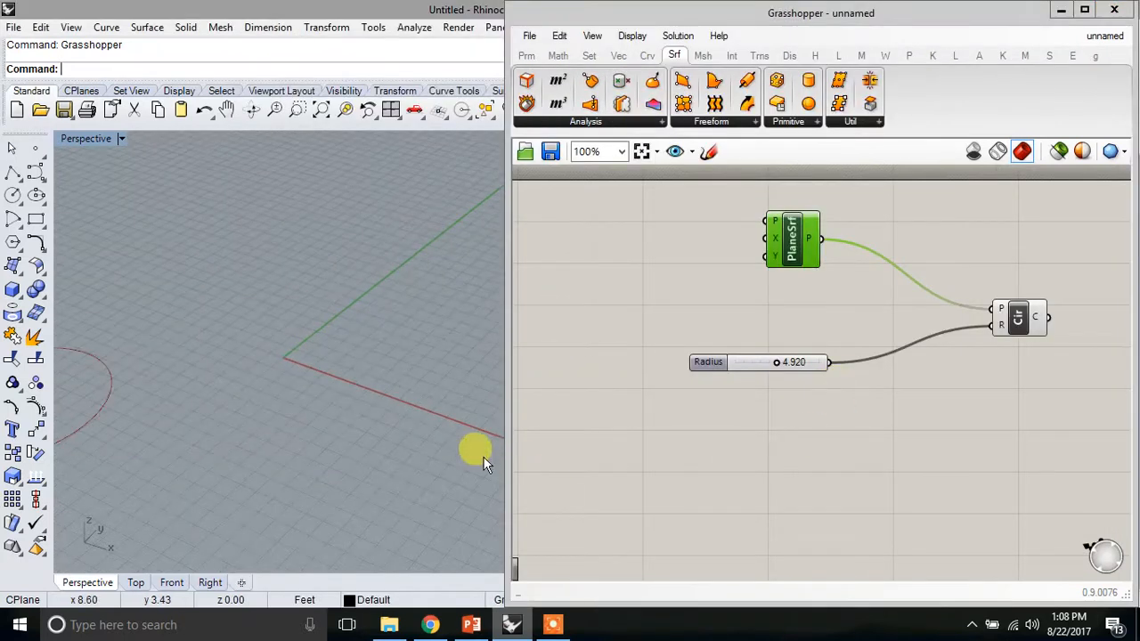
{"action": "scroll", "coordinate": [143, 332], "scroll_direction": "down", "scroll_amount": 3}
{"action": "right_click_drag", "start_coordinate": [271, 336], "coordinate": [352, 379]}
Deselect the Plane Surface component and shift the Radius slider slightly farther from the Circle component
{"action": "left_click", "coordinate": [683, 263]}
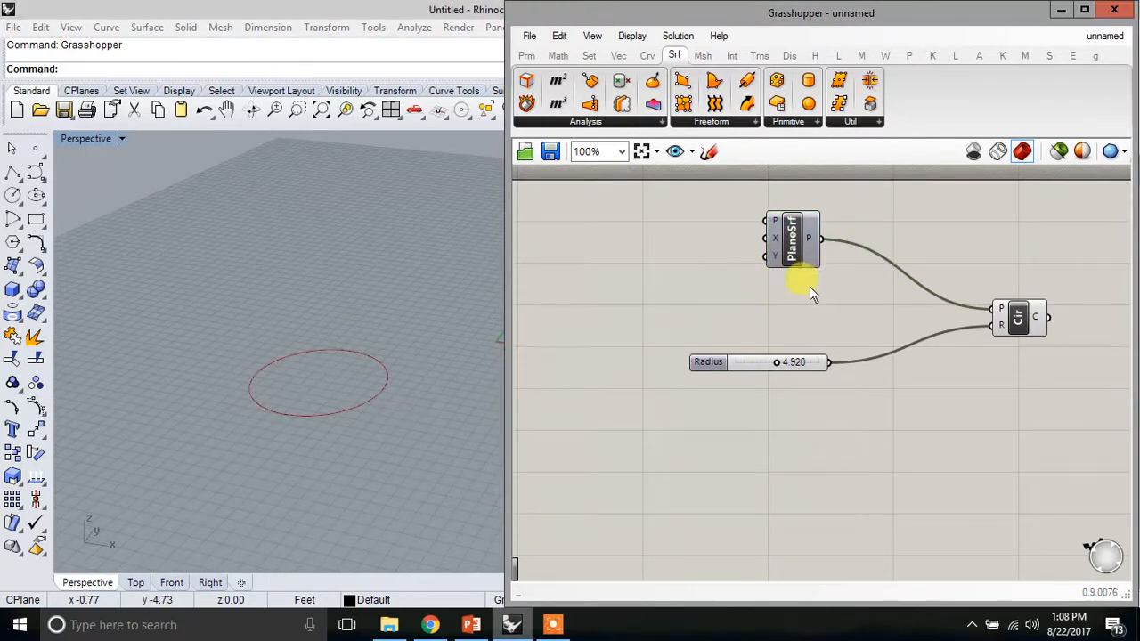
{"action": "left_click_drag", "start_coordinate": [736, 361], "coordinate": [721, 367]}
{"action": "left_click", "coordinate": [761, 310]}
{"action": "right_click_drag", "start_coordinate": [804, 303], "coordinate": [725, 319]}
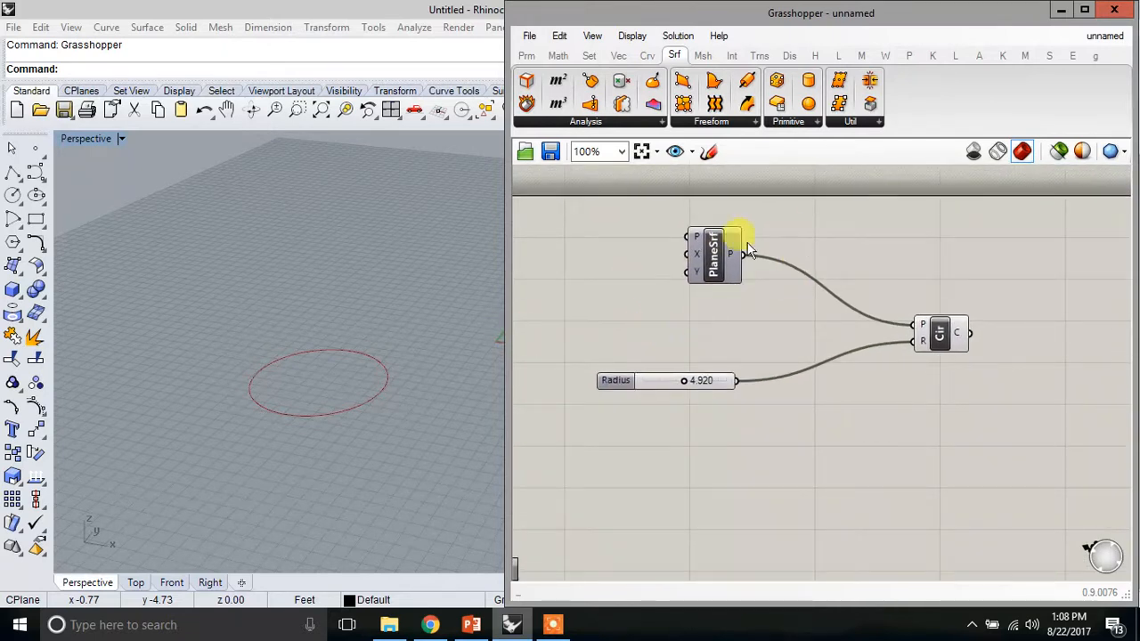
Turn the Circle component's preview off and back on to compare its display in the Perspective viewport
{"action": "right_click", "coordinate": [942, 337]}
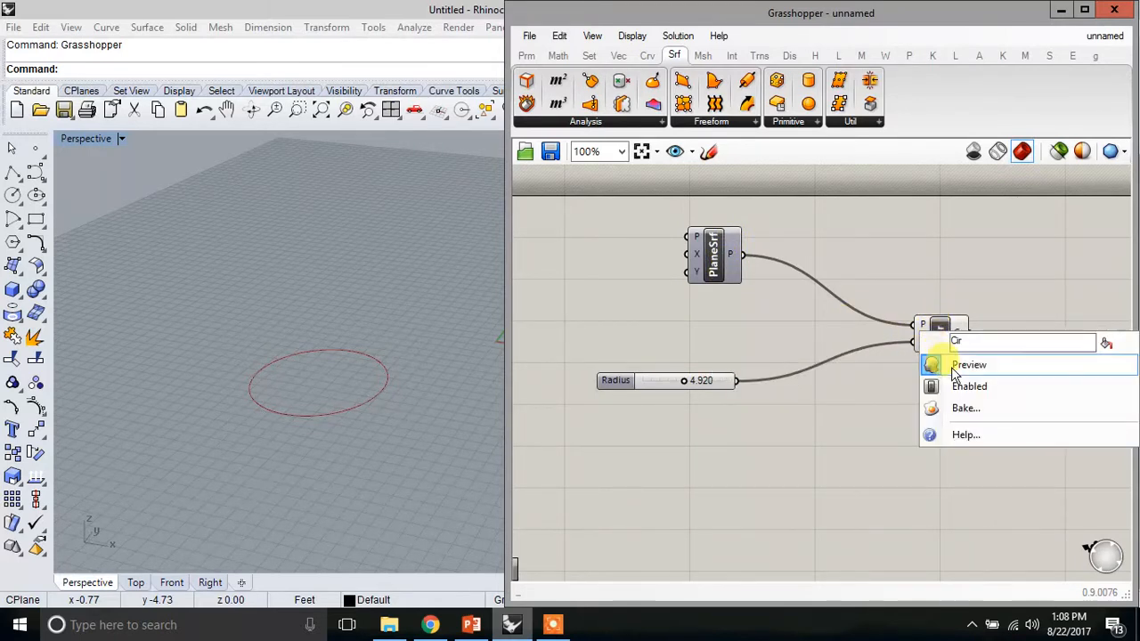
{"action": "left_click", "coordinate": [969, 366]}
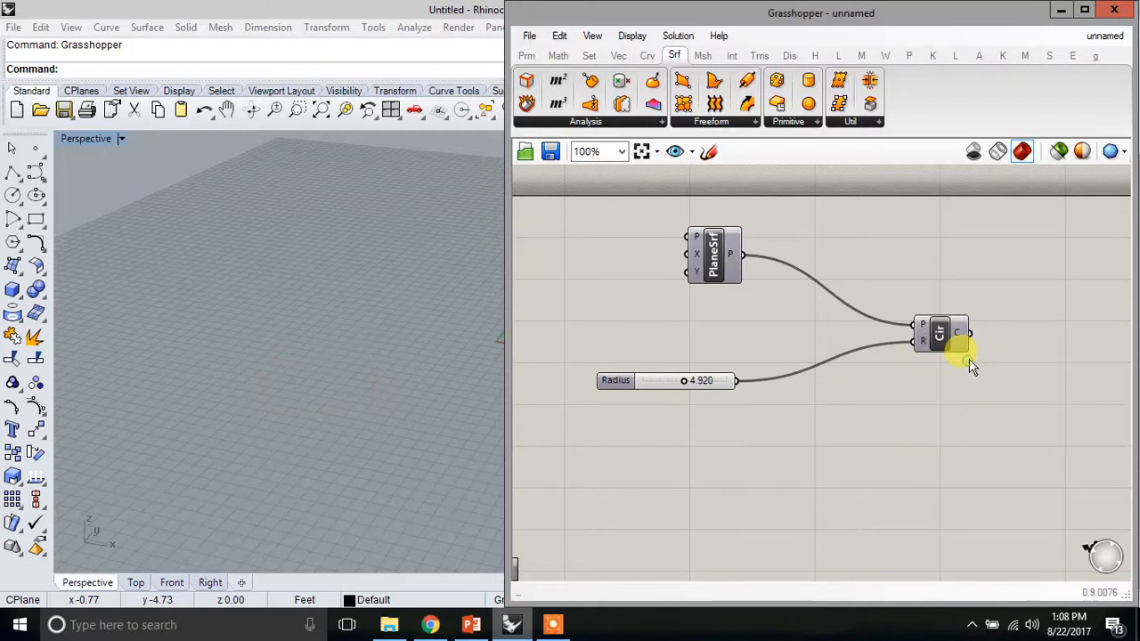
{"action": "left_click", "coordinate": [940, 334]}
{"action": "right_click", "coordinate": [938, 335]}
{"action": "left_click", "coordinate": [951, 368]}
{"action": "left_click", "coordinate": [900, 306]}
{"action": "right_click_drag", "start_coordinate": [342, 357], "coordinate": [357, 285]}
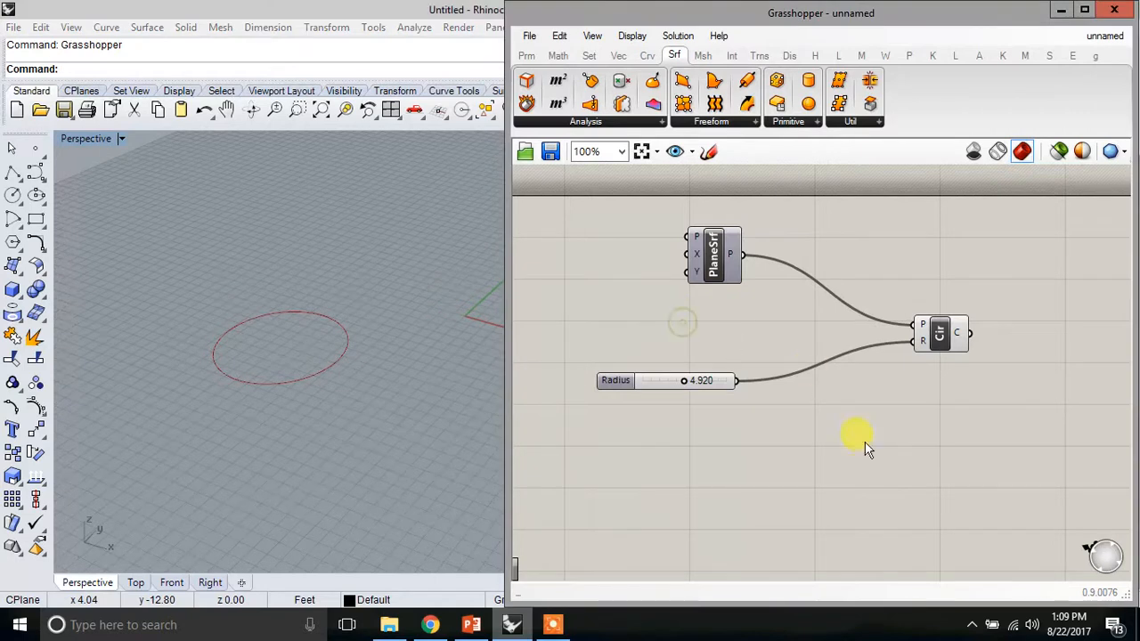
Move the Plane Surface component slightly closer to the Circle component
{"action": "scroll", "coordinate": [918, 445], "scroll_direction": "down", "scroll_amount": 4}
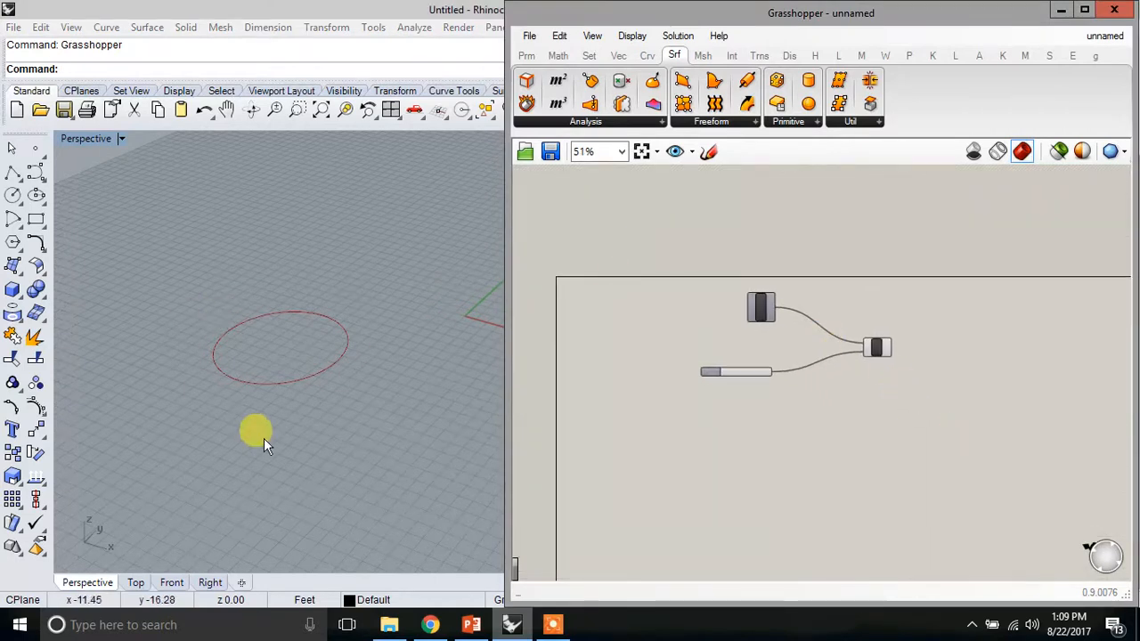
{"action": "scroll", "coordinate": [866, 331], "scroll_direction": "up", "scroll_amount": 3}
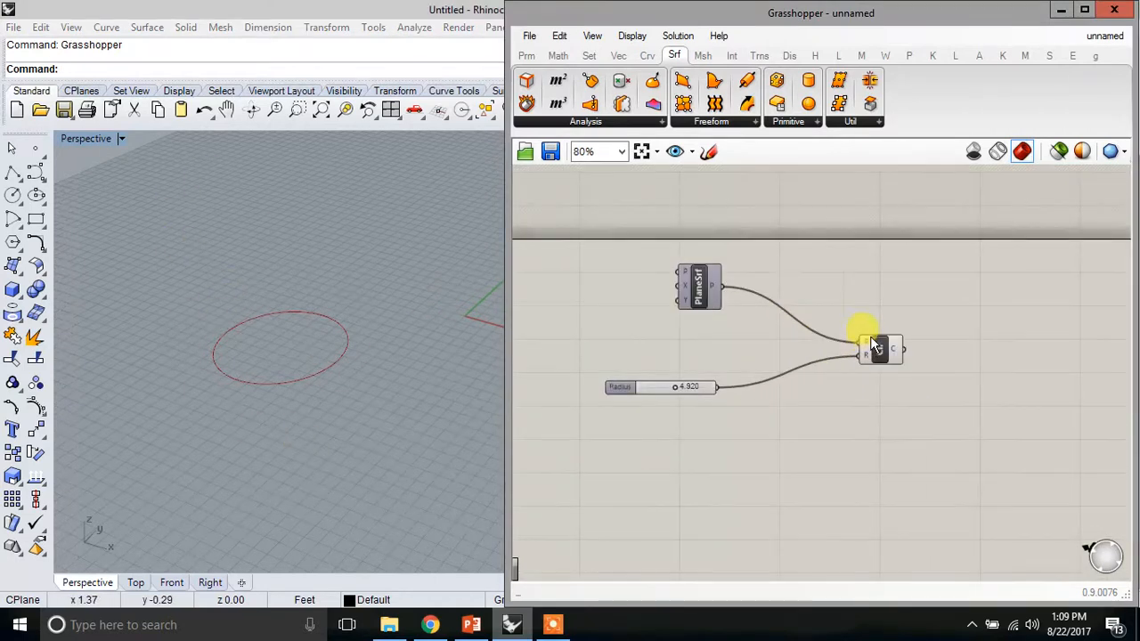
{"action": "left_click_drag", "start_coordinate": [699, 256], "coordinate": [732, 277]}
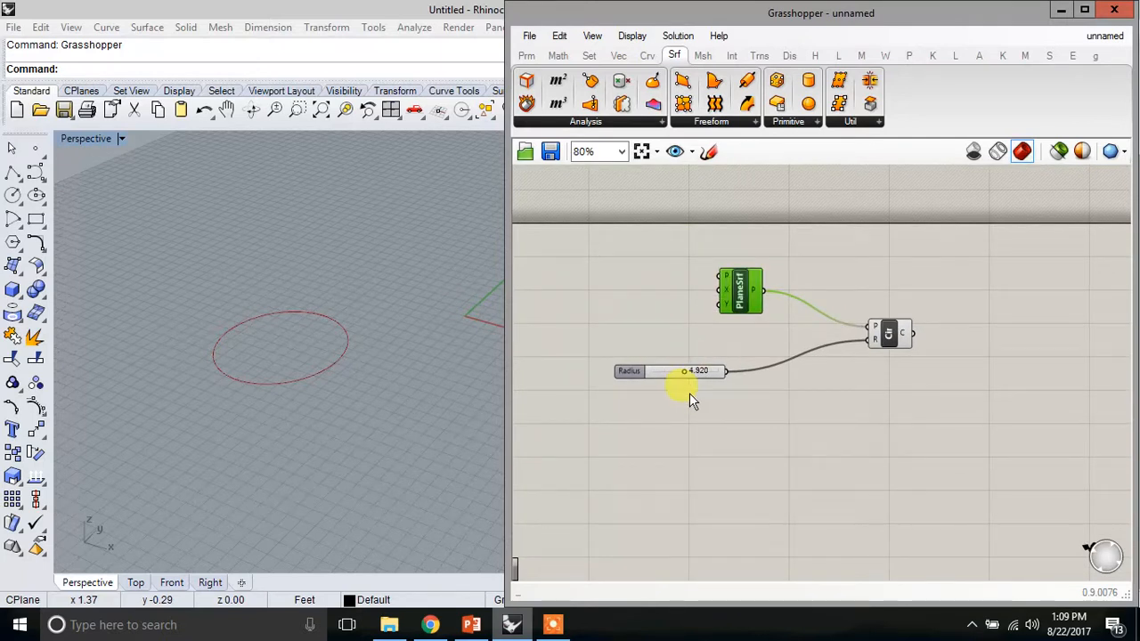
Add a Divide Curve component to the canvas on the output side of the Circle component
{"action": "left_click", "coordinate": [675, 422]}
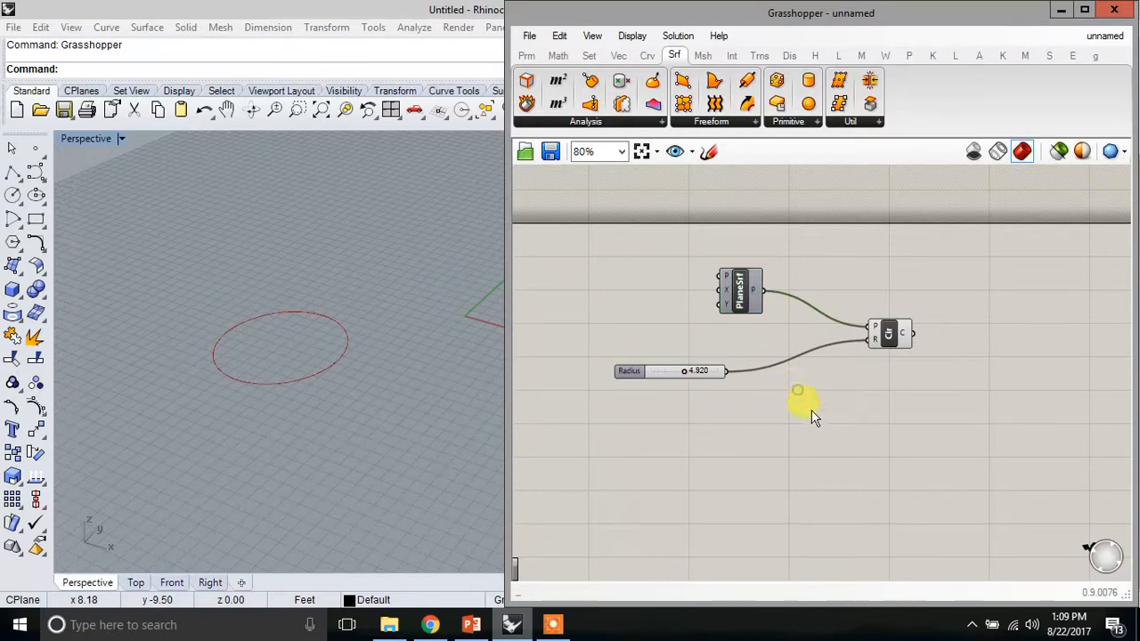
{"action": "right_click_drag", "start_coordinate": [832, 397], "coordinate": [804, 390]}
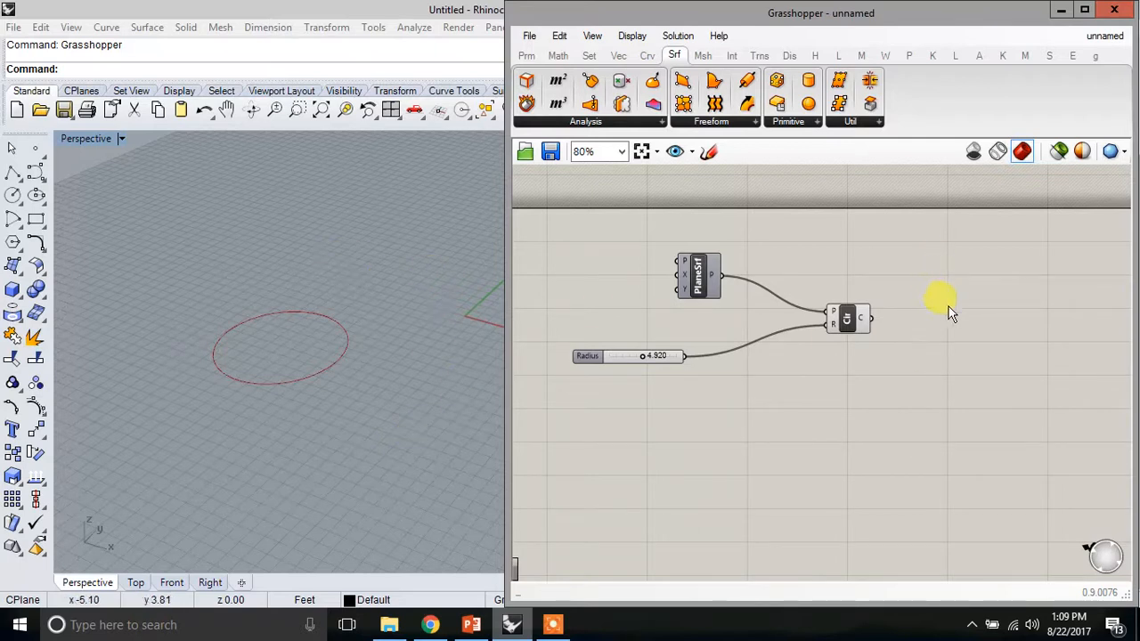
{"action": "right_click_drag", "start_coordinate": [942, 258], "coordinate": [938, 257]}
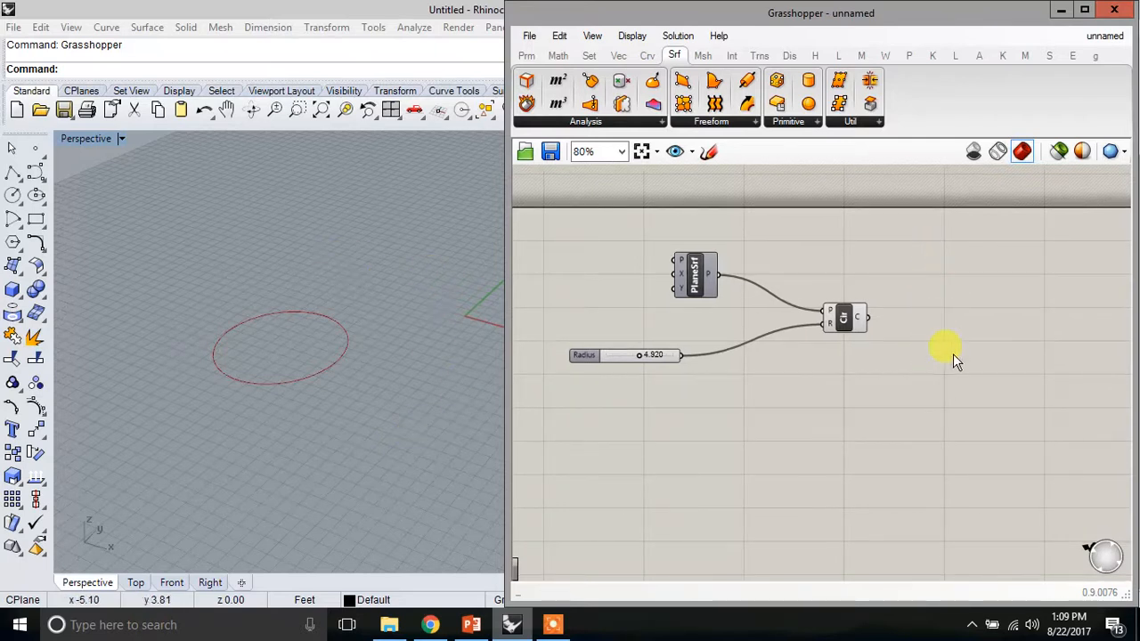
{"action": "double_click", "coordinate": [953, 354]}
{"action": "type", "text": "D"}
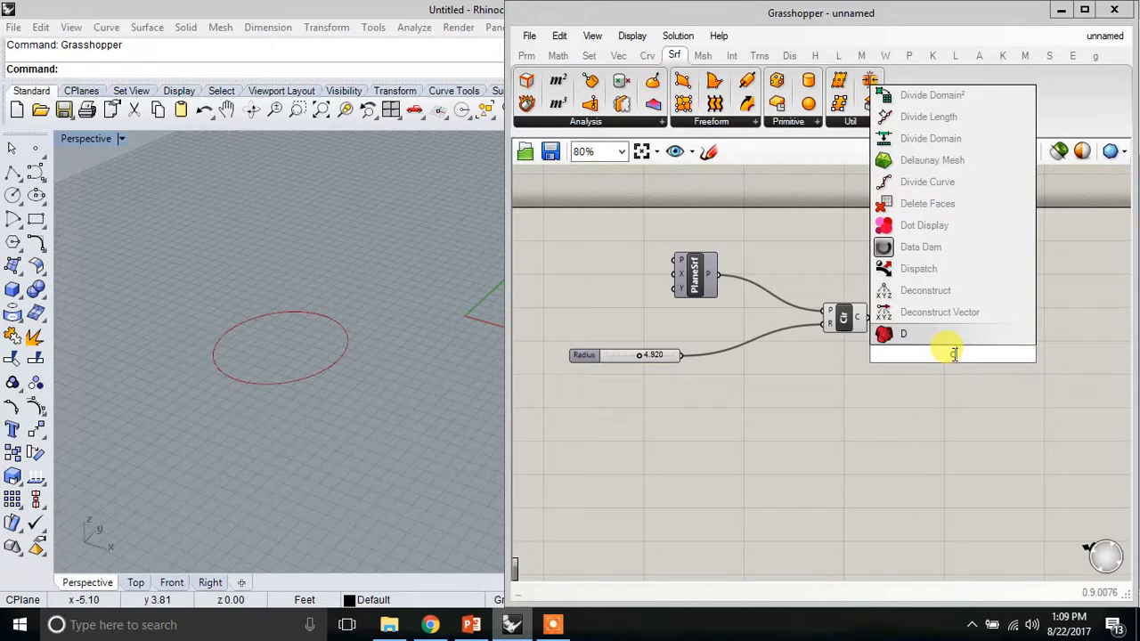
{"action": "type", "text": "ivde"}
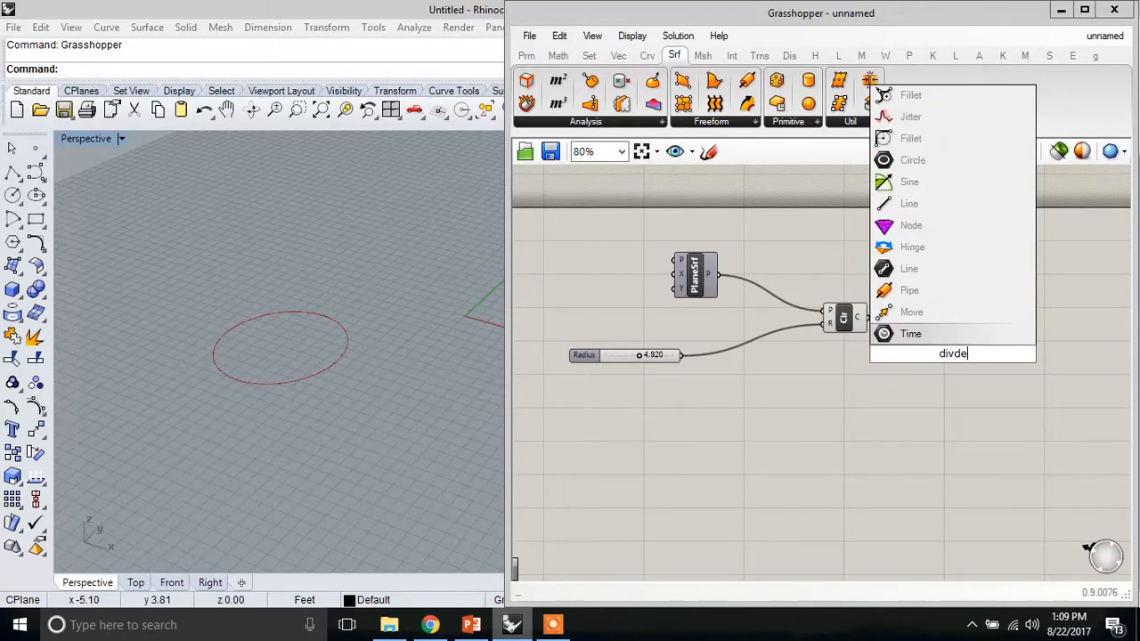
{"action": "key", "text": "BackSpace"}
{"action": "key", "text": "BackSpace"}
{"action": "type", "text": "i"}
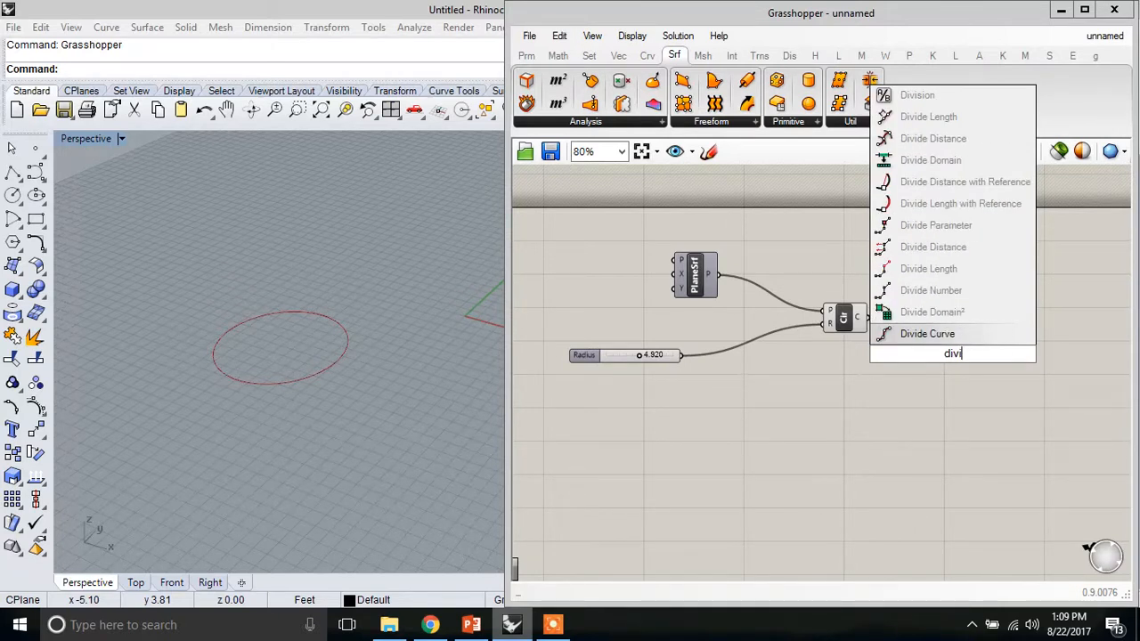
{"action": "left_click", "coordinate": [942, 337]}
{"action": "left_click_drag", "start_coordinate": [940, 330], "coordinate": [962, 300]}
{"action": "left_click", "coordinate": [878, 267]}
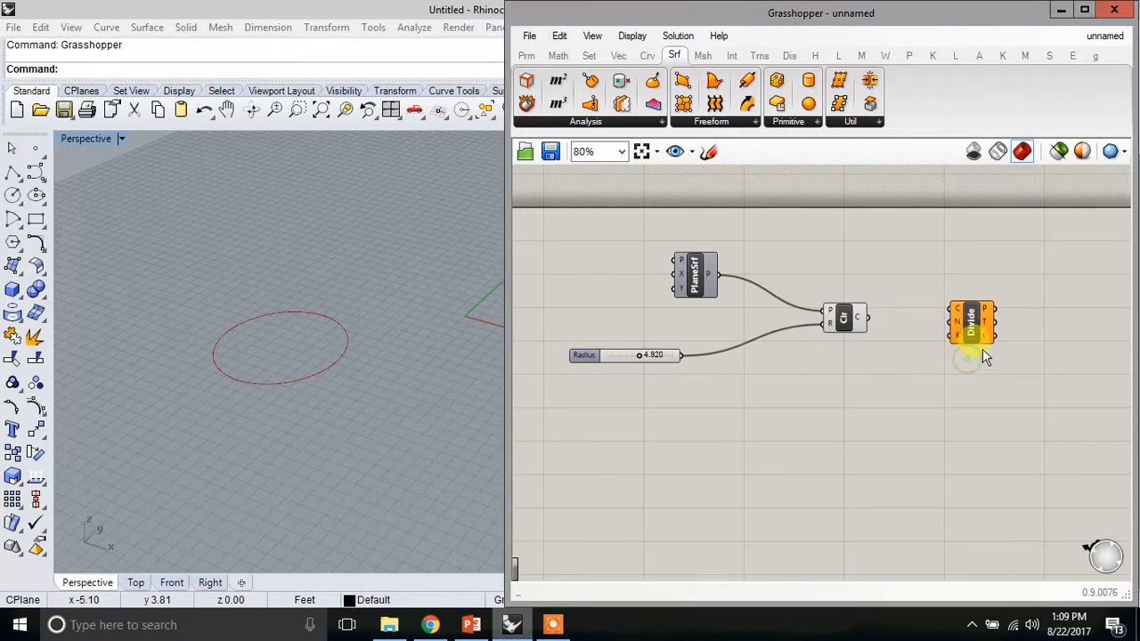
Shift the Divide Curve component slightly lower and connect the Circle component's C output to its C input
{"action": "scroll", "coordinate": [975, 354], "scroll_direction": "up", "scroll_amount": 2}
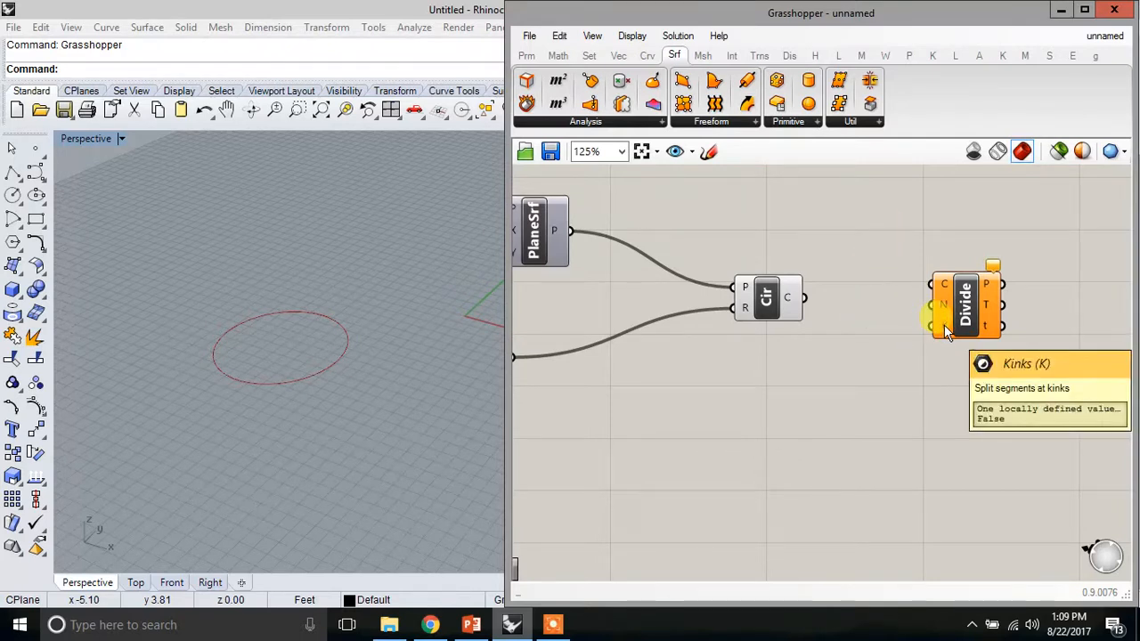
{"action": "left_click_drag", "start_coordinate": [966, 305], "coordinate": [968, 324]}
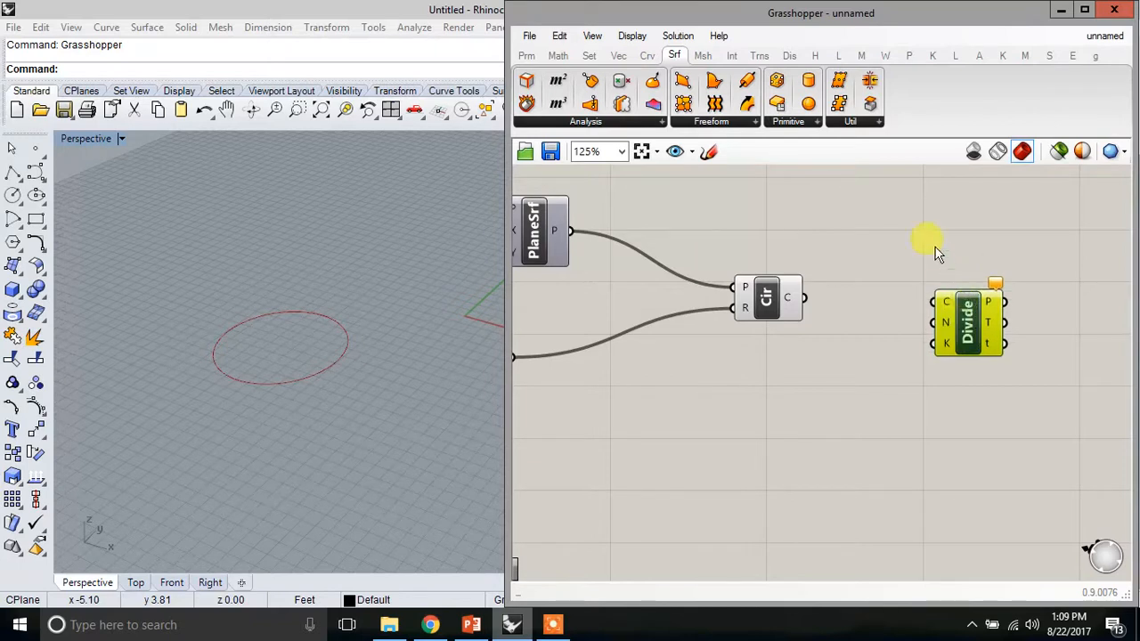
{"action": "left_click", "coordinate": [718, 410]}
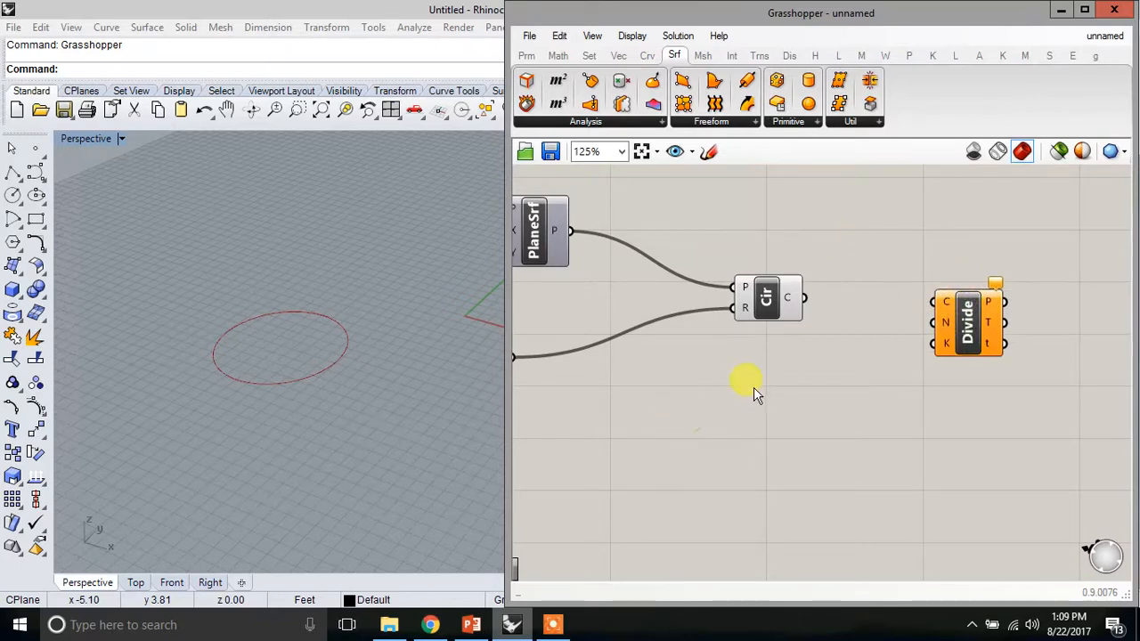
{"action": "scroll", "coordinate": [784, 383], "scroll_direction": "down", "scroll_amount": 2}
{"action": "scroll", "coordinate": [878, 357], "scroll_direction": "up", "scroll_amount": 1}
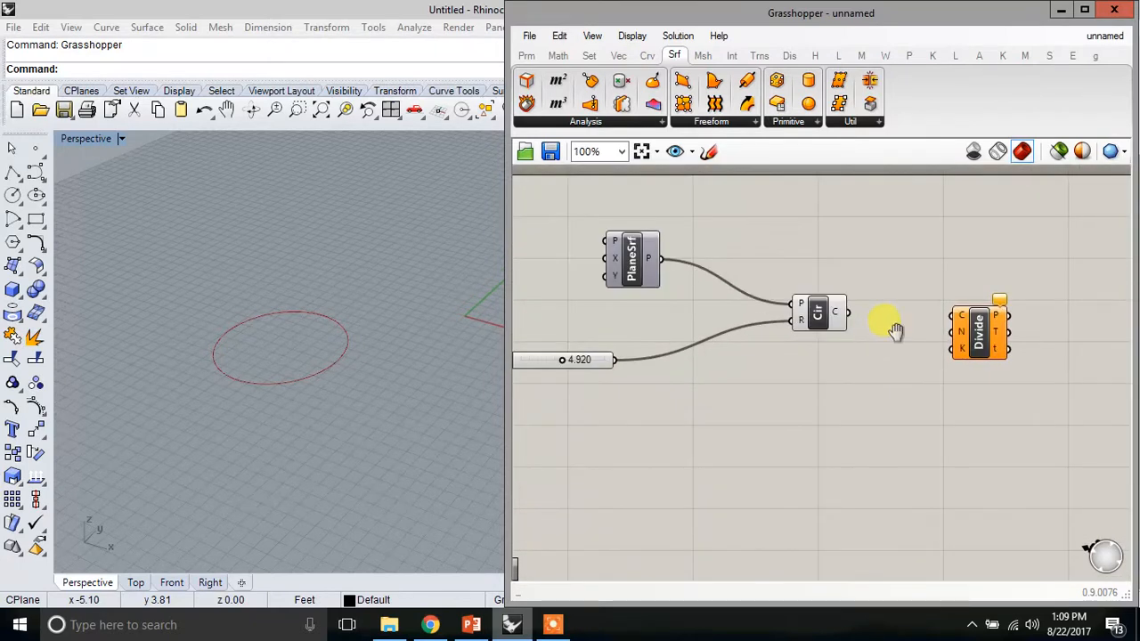
{"action": "right_click_drag", "start_coordinate": [896, 330], "coordinate": [918, 326]}
{"action": "left_click_drag", "start_coordinate": [906, 312], "coordinate": [978, 314]}
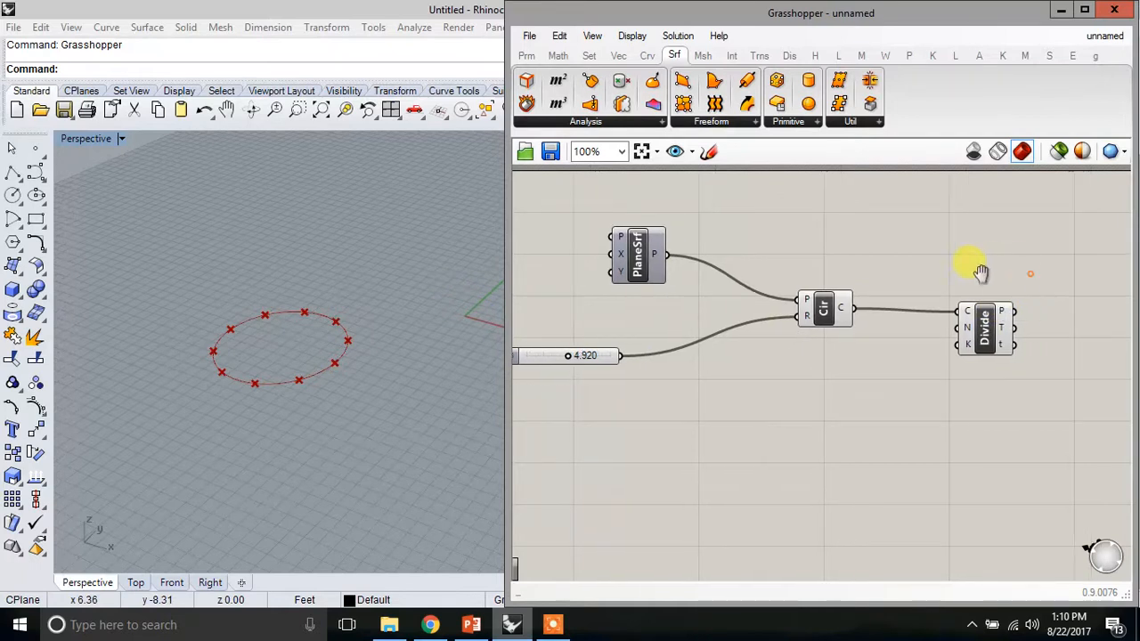
Duplicate the Radius slider, place the copy below the original and connect it to the Divide Curve component's N input
{"action": "scroll", "coordinate": [975, 294], "scroll_direction": "up", "scroll_amount": 3}
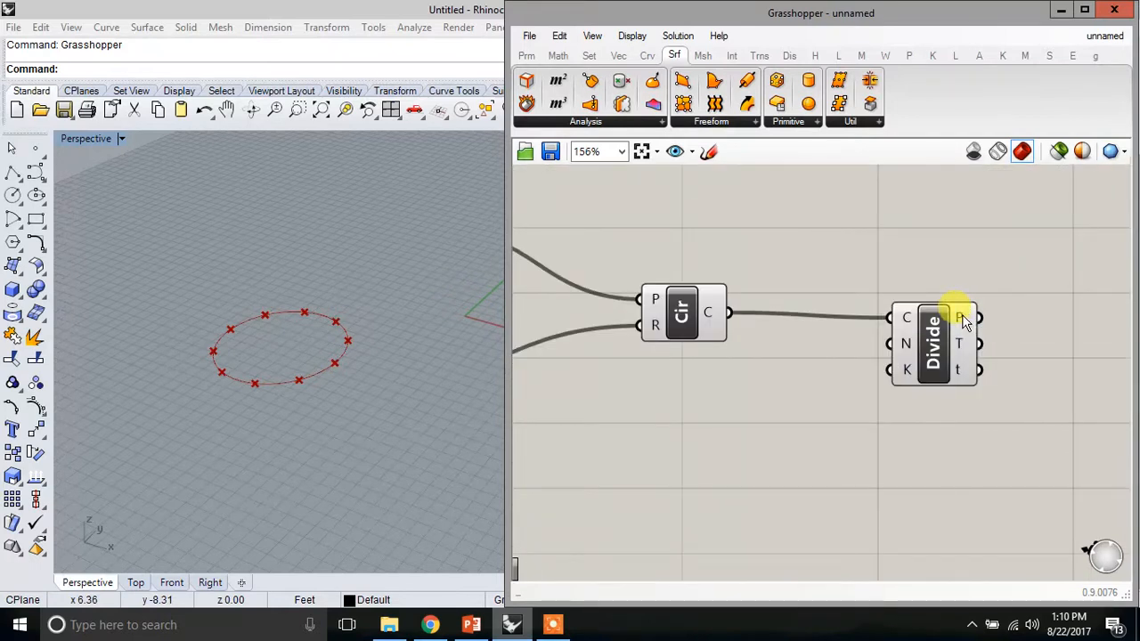
{"action": "mouse_move", "coordinate": [966, 321]}
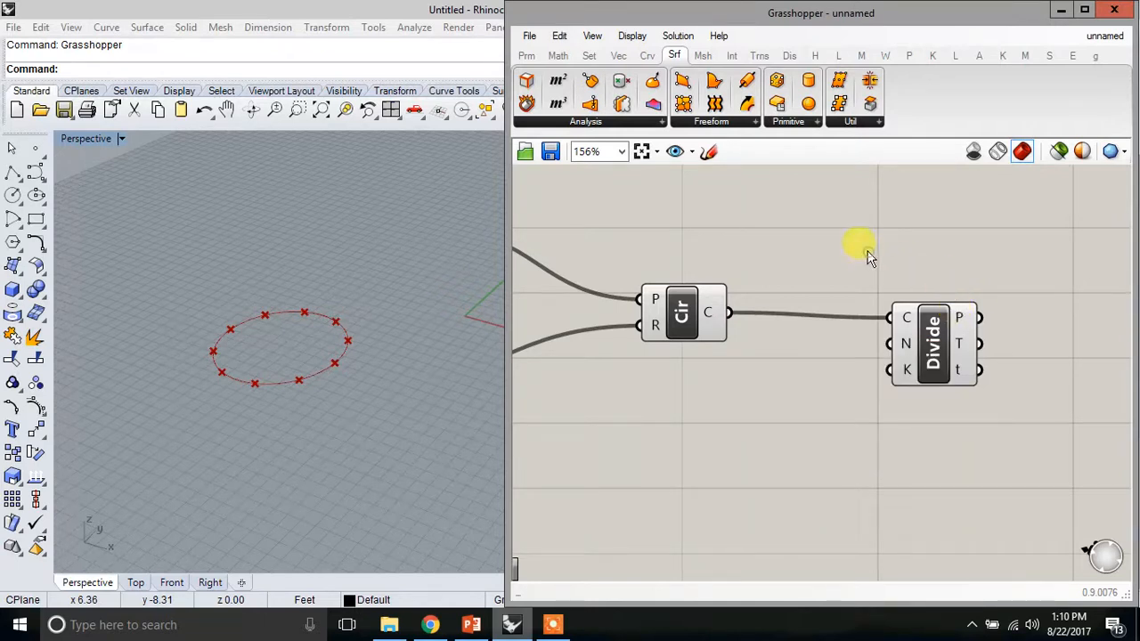
{"action": "scroll", "coordinate": [873, 268], "scroll_direction": "down", "scroll_amount": 3}
{"action": "right_click_drag", "start_coordinate": [784, 323], "coordinate": [825, 326]}
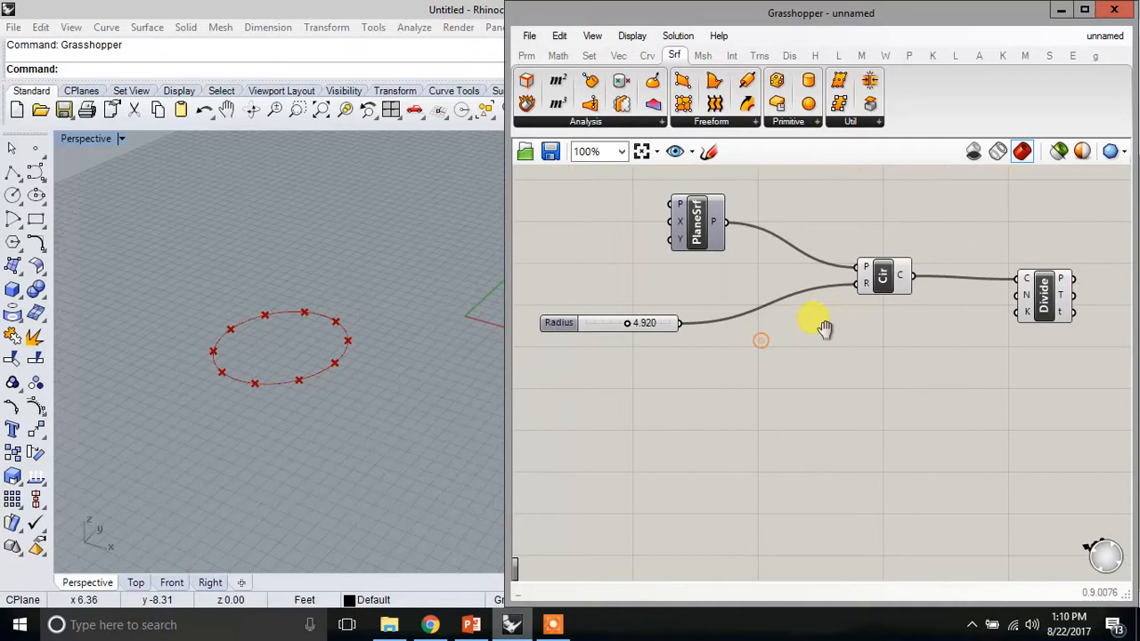
{"action": "left_click", "coordinate": [605, 326]}
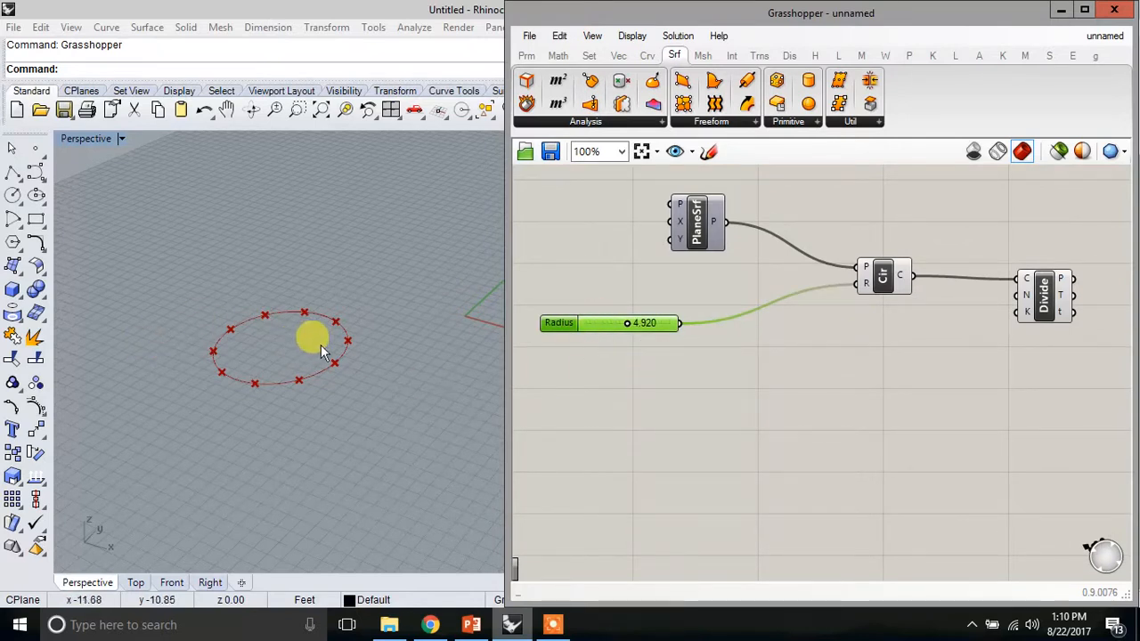
{"action": "key", "text": "ctrl+v"}
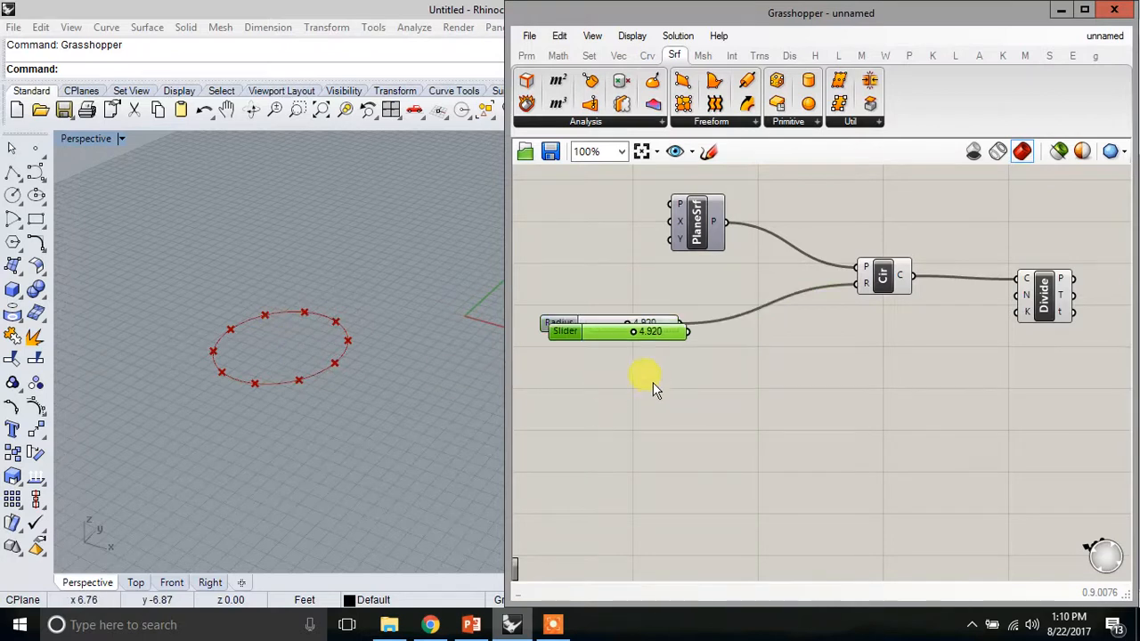
{"action": "left_click_drag", "start_coordinate": [621, 348], "coordinate": [1018, 295]}
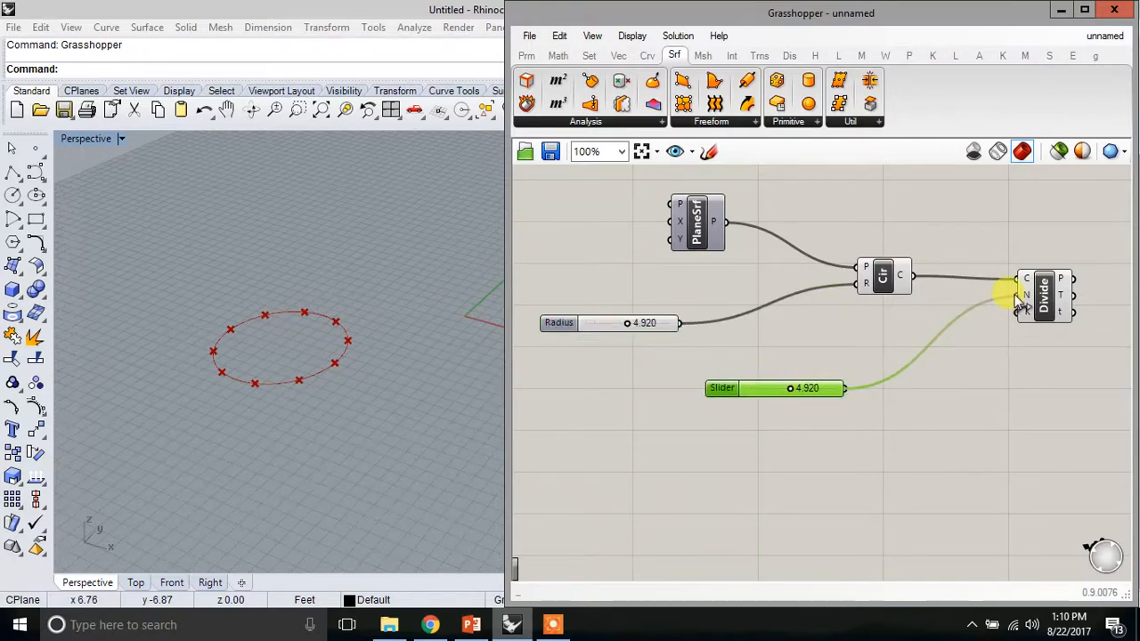
Set the Count slider's rounding to integers (N) and keep its value at 4
{"action": "double_click", "coordinate": [724, 386]}
{"action": "left_click", "coordinate": [797, 544]}
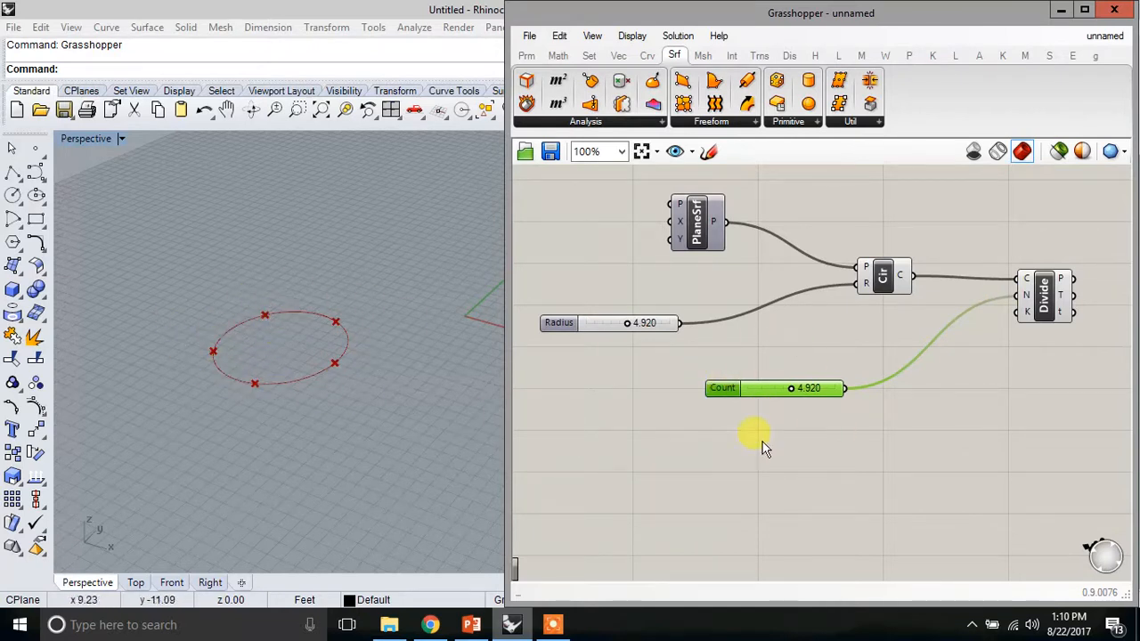
{"action": "double_click", "coordinate": [722, 388]}
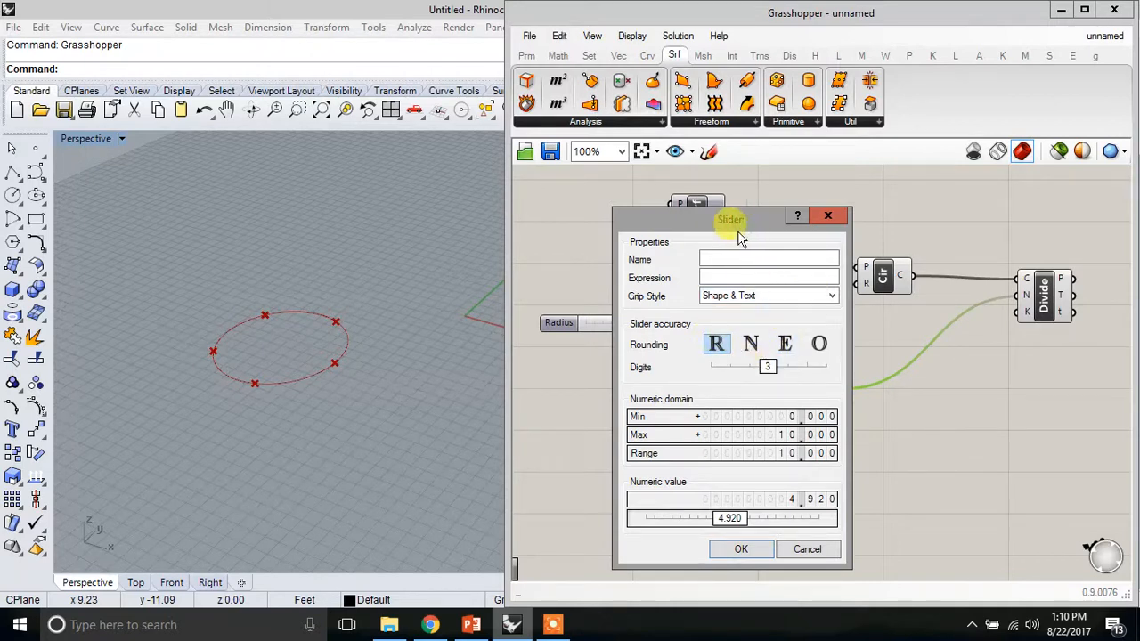
{"action": "left_click", "coordinate": [751, 345]}
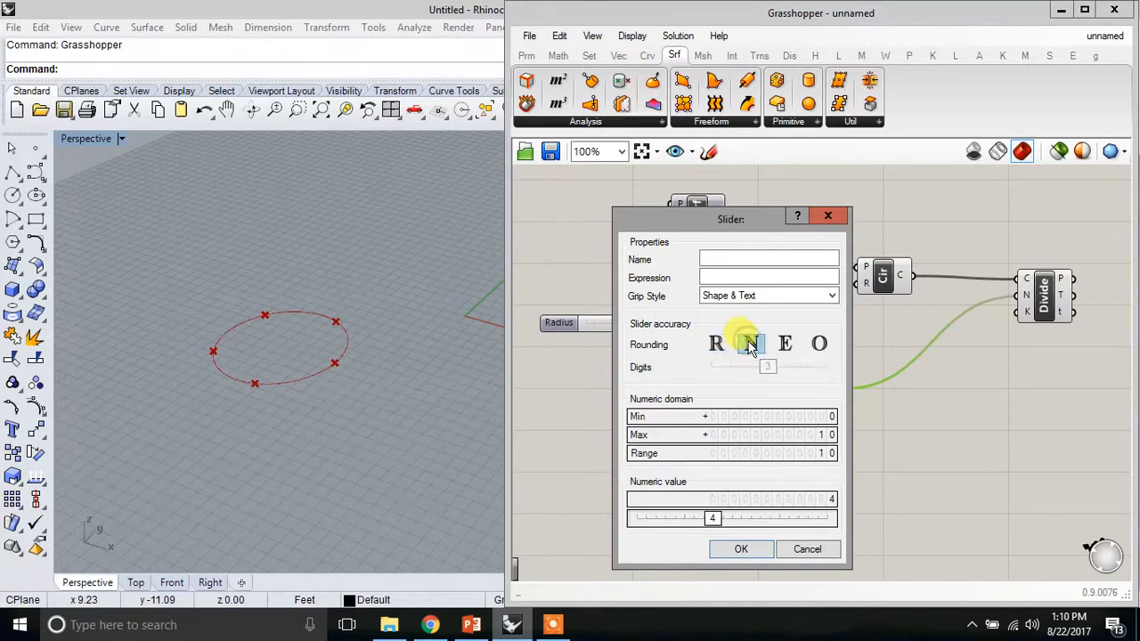
{"action": "left_click", "coordinate": [738, 547]}
{"action": "scroll", "coordinate": [781, 388], "scroll_direction": "up", "scroll_amount": 2}
{"action": "mouse_move", "coordinate": [784, 389]}
{"action": "left_mouse_down"}
{"action": "mouse_move", "coordinate": [859, 391]}
{"action": "mouse_move", "coordinate": [758, 391]}
{"action": "mouse_move", "coordinate": [780, 391]}
{"action": "left_mouse_up"}
{"action": "left_click", "coordinate": [395, 191]}
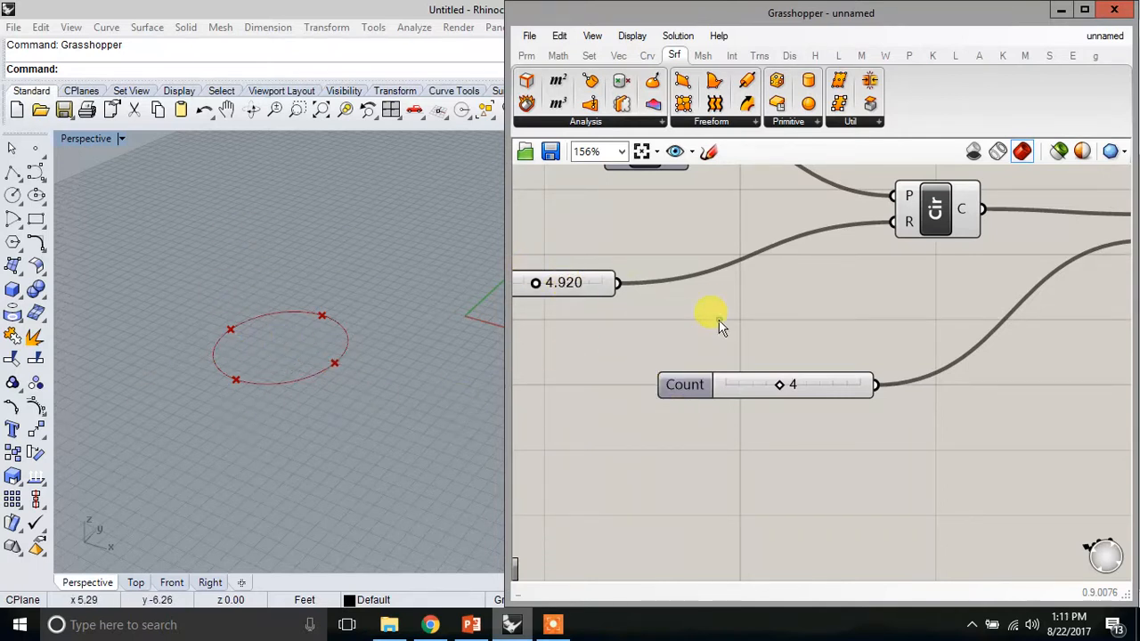
Align the Count slider directly beneath the Radius slider and set the radius to 4.295
{"action": "scroll", "coordinate": [749, 319], "scroll_direction": "down", "scroll_amount": 4}
{"action": "scroll", "coordinate": [829, 306], "scroll_direction": "up", "scroll_amount": 2}
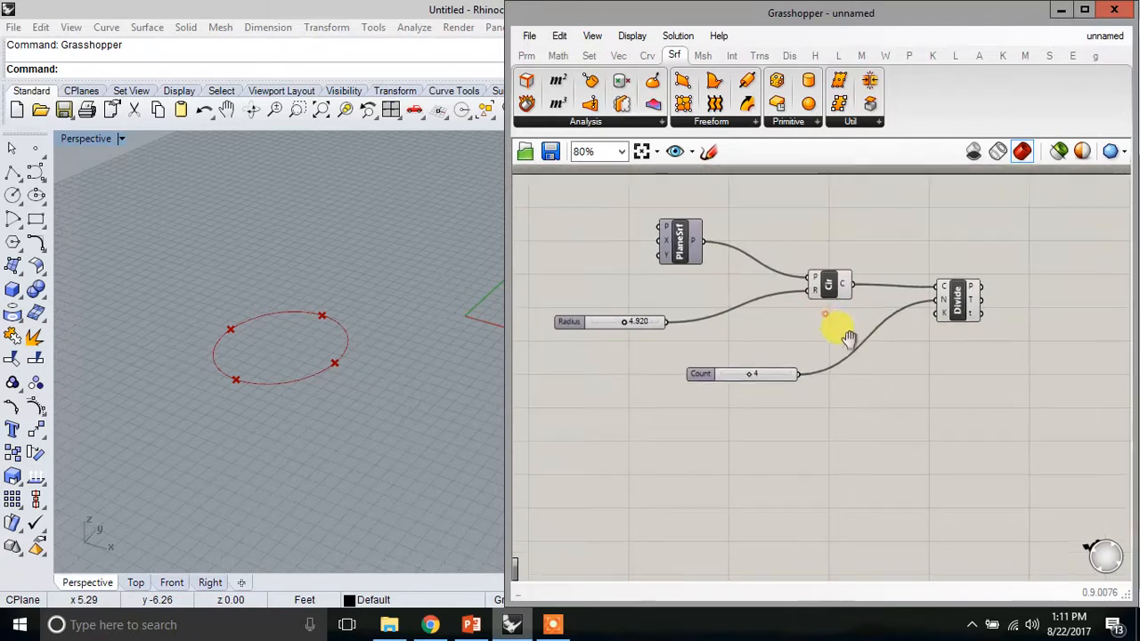
{"action": "left_click_drag", "start_coordinate": [570, 330], "coordinate": [589, 325]}
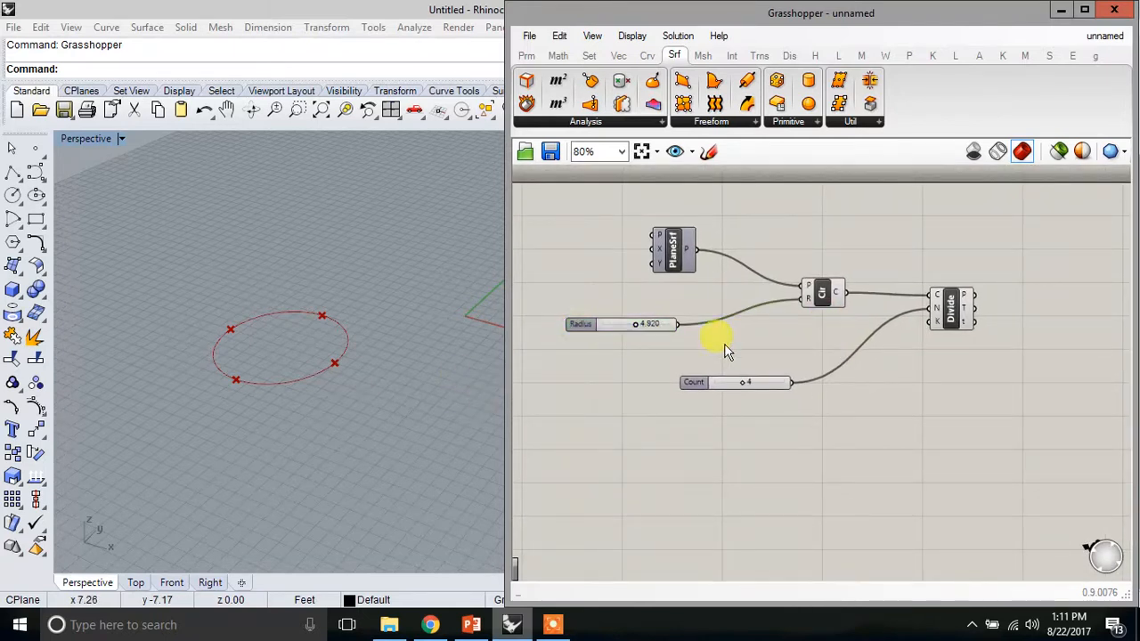
{"action": "left_click_drag", "start_coordinate": [780, 389], "coordinate": [676, 375]}
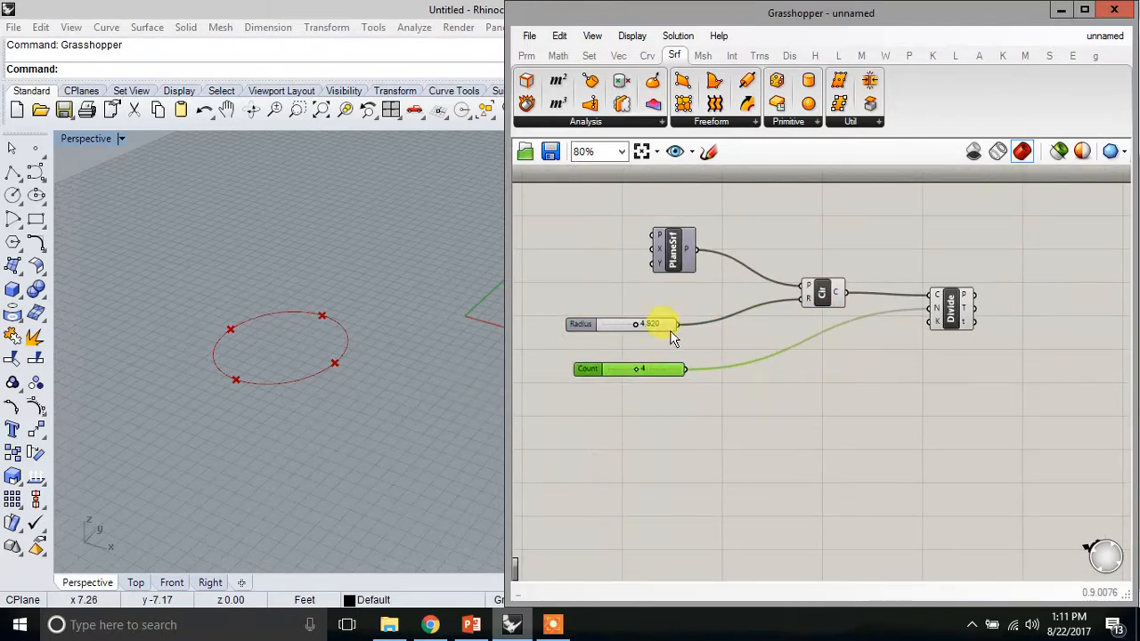
{"action": "mouse_move", "coordinate": [636, 325]}
{"action": "left_mouse_down"}
{"action": "mouse_move", "coordinate": [622, 324]}
{"action": "mouse_move", "coordinate": [650, 329]}
{"action": "mouse_move", "coordinate": [632, 325]}
{"action": "left_mouse_up"}
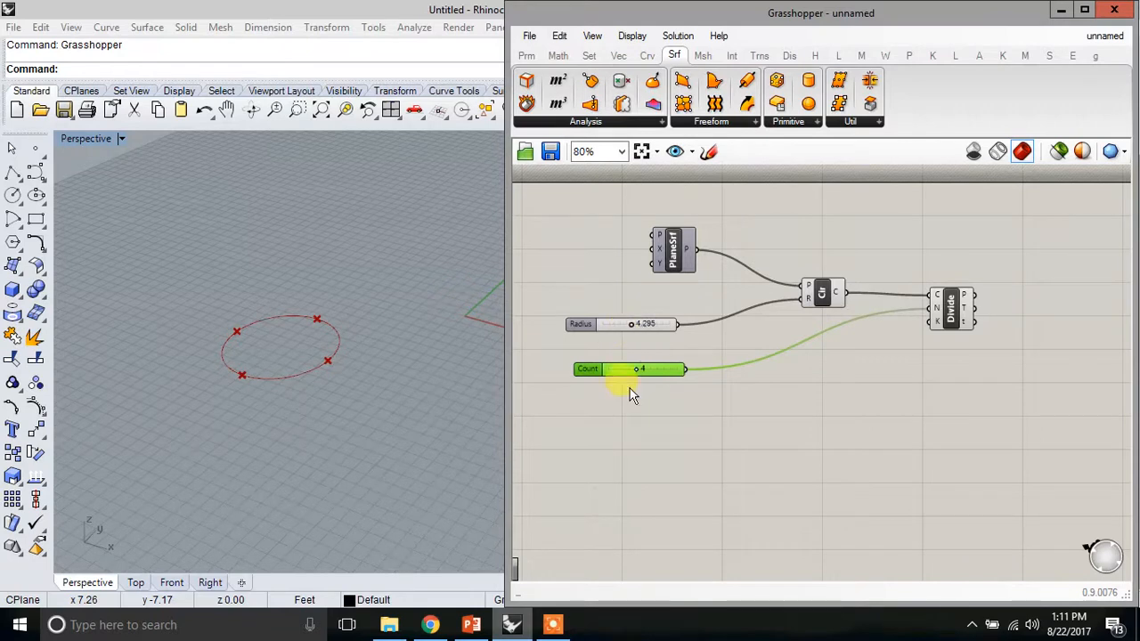
{"action": "left_click_drag", "start_coordinate": [636, 374], "coordinate": [583, 363]}
{"action": "left_click", "coordinate": [682, 334]}
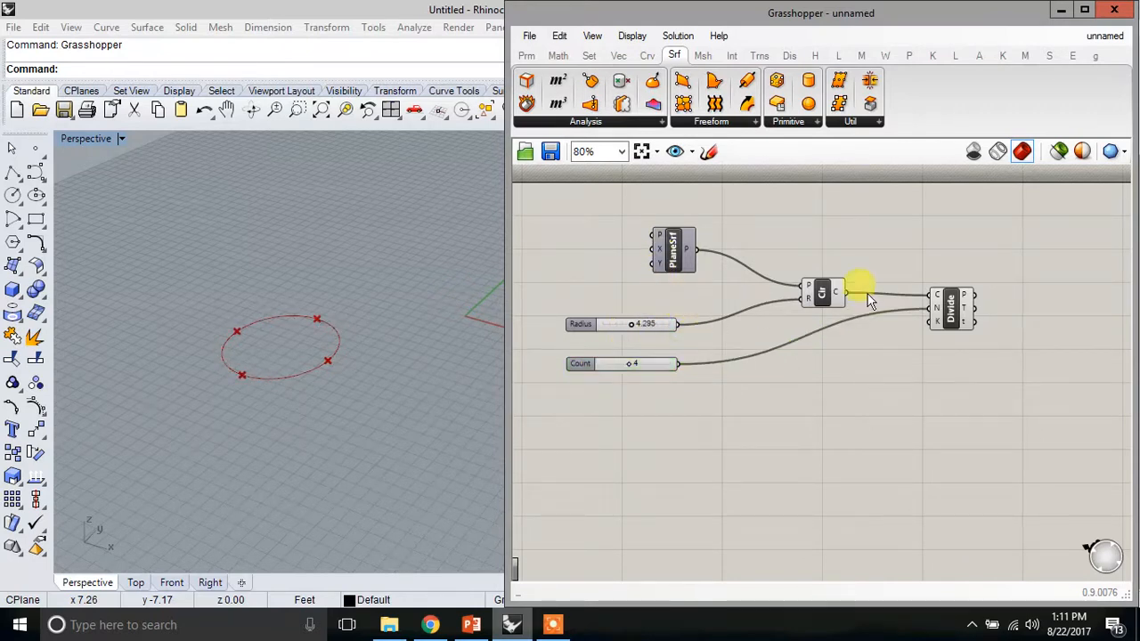
Move the Circle component slightly higher and the Divide Curve component lower to spread out their wires
{"action": "left_click_drag", "start_coordinate": [828, 295], "coordinate": [837, 281]}
{"action": "left_click", "coordinate": [849, 236]}
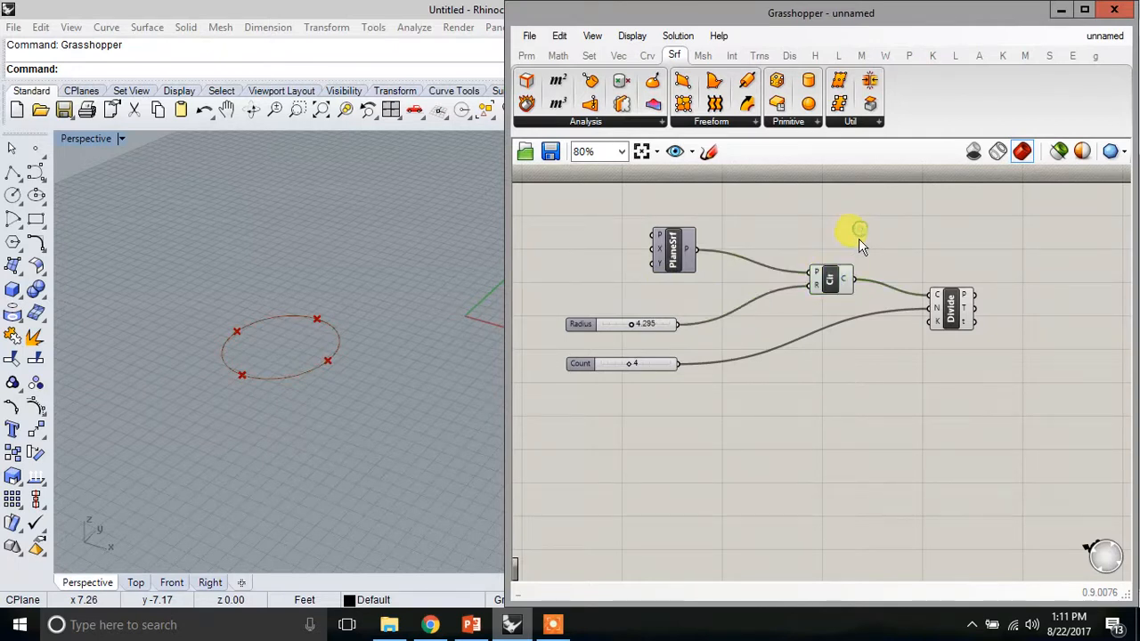
{"action": "left_click_drag", "start_coordinate": [951, 309], "coordinate": [933, 340]}
{"action": "left_click", "coordinate": [932, 272]}
{"action": "left_click", "coordinate": [930, 283]}
{"action": "left_click", "coordinate": [937, 356]}
{"action": "left_click", "coordinate": [929, 267]}
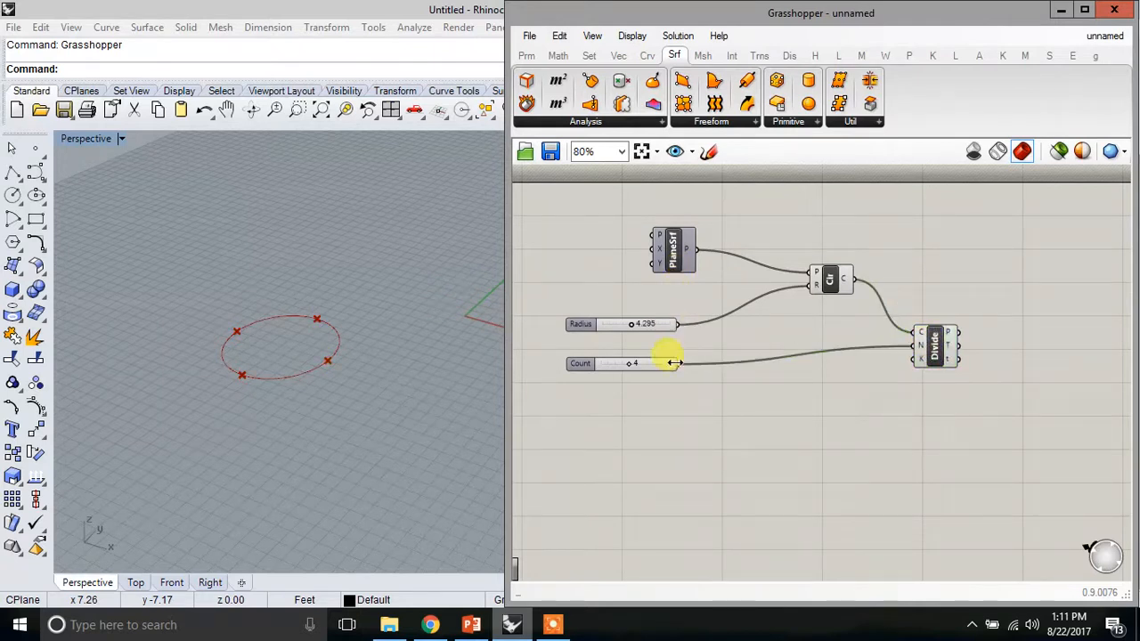
Connect the Count slider to the Circle component's R input as well and set the shared value to 6
{"action": "left_click_drag", "start_coordinate": [681, 368], "coordinate": [813, 285]}
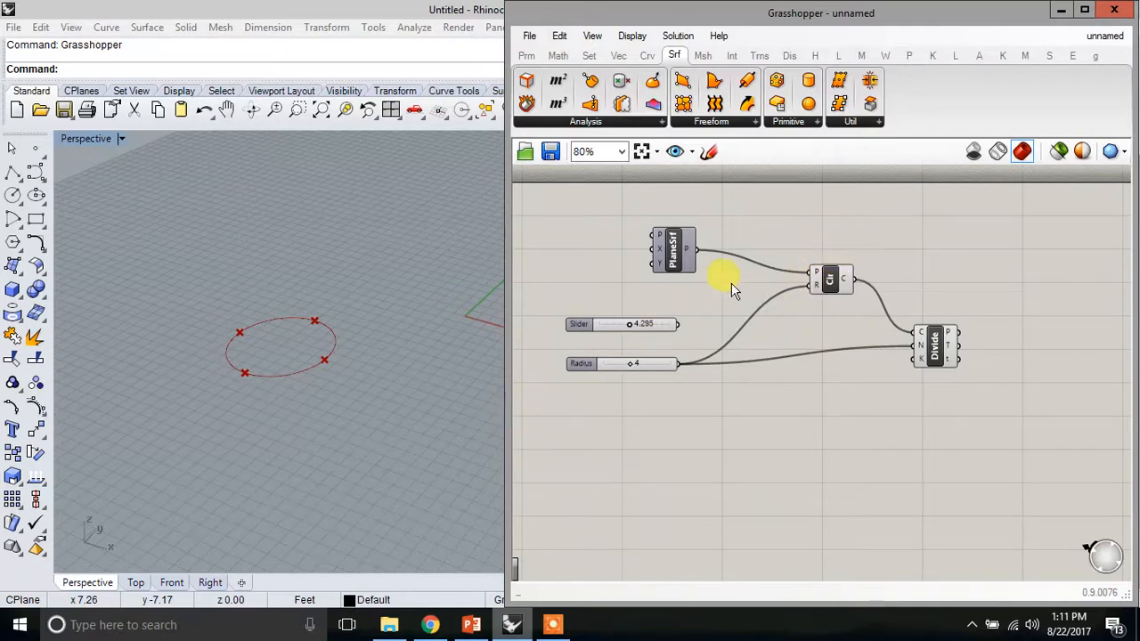
{"action": "mouse_move", "coordinate": [628, 365]}
{"action": "left_mouse_down"}
{"action": "mouse_move", "coordinate": [655, 369]}
{"action": "mouse_move", "coordinate": [622, 367]}
{"action": "mouse_move", "coordinate": [642, 367]}
{"action": "left_mouse_up"}
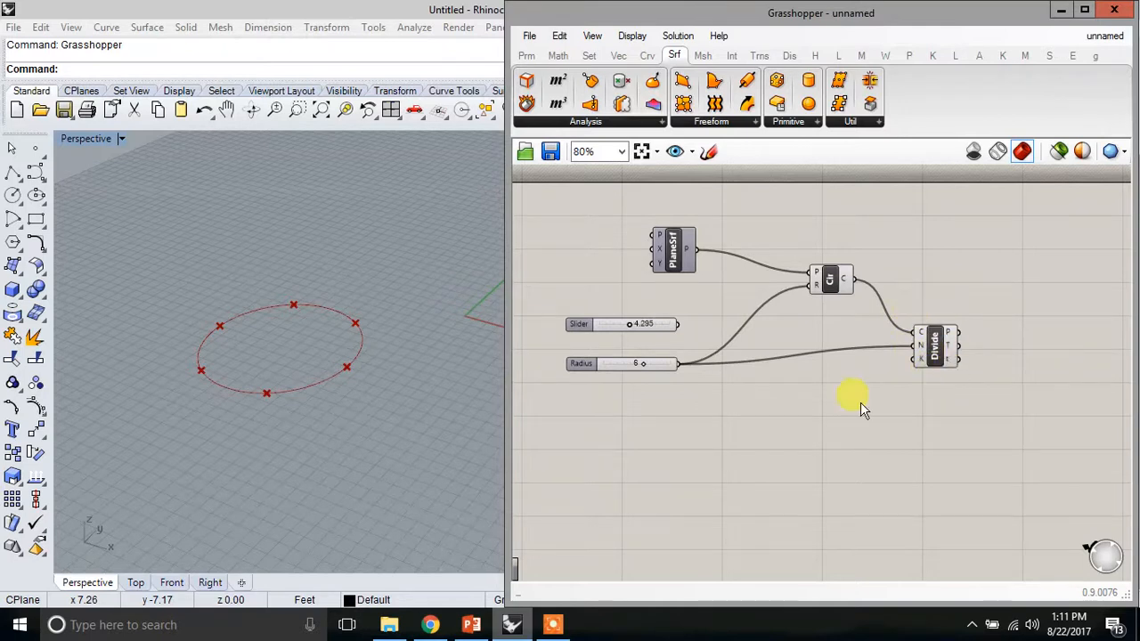
Reconnect the decimal slider to the Circle component's R input, then set the radius to 6.420 and the count to 7
{"action": "left_click_drag", "start_coordinate": [678, 324], "coordinate": [802, 283]}
{"action": "left_click_drag", "start_coordinate": [633, 327], "coordinate": [651, 364]}
{"action": "left_click", "coordinate": [595, 324]}
Nudge the Count and Radius sliders slightly upward to tidy the slider layout
{"action": "left_click_drag", "start_coordinate": [574, 363], "coordinate": [578, 357]}
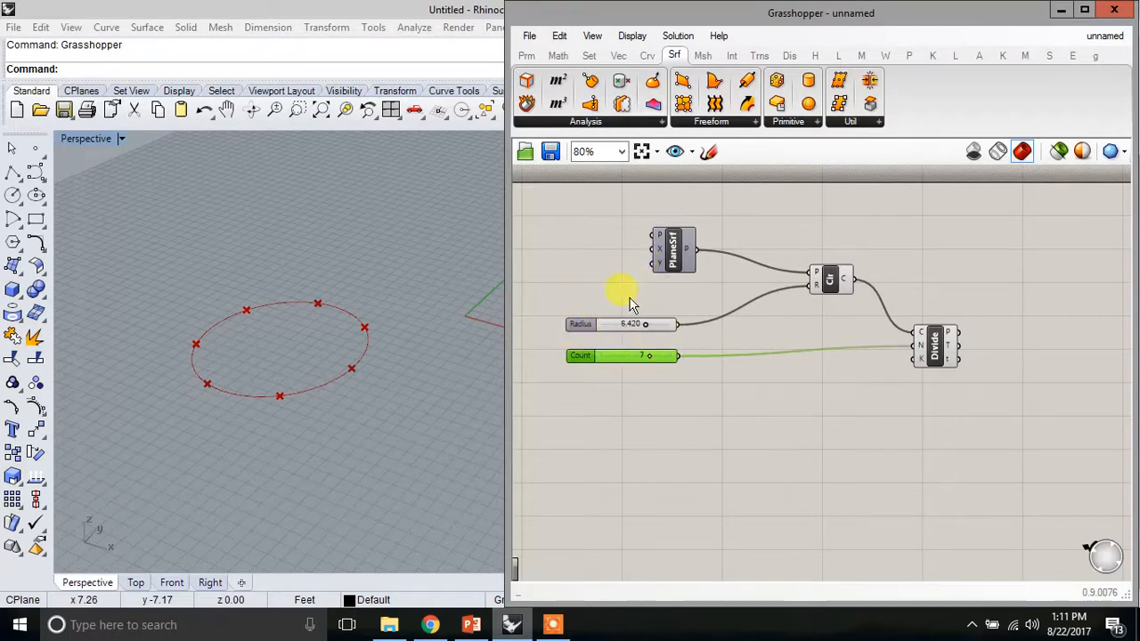
{"action": "left_click_drag", "start_coordinate": [577, 329], "coordinate": [577, 324]}
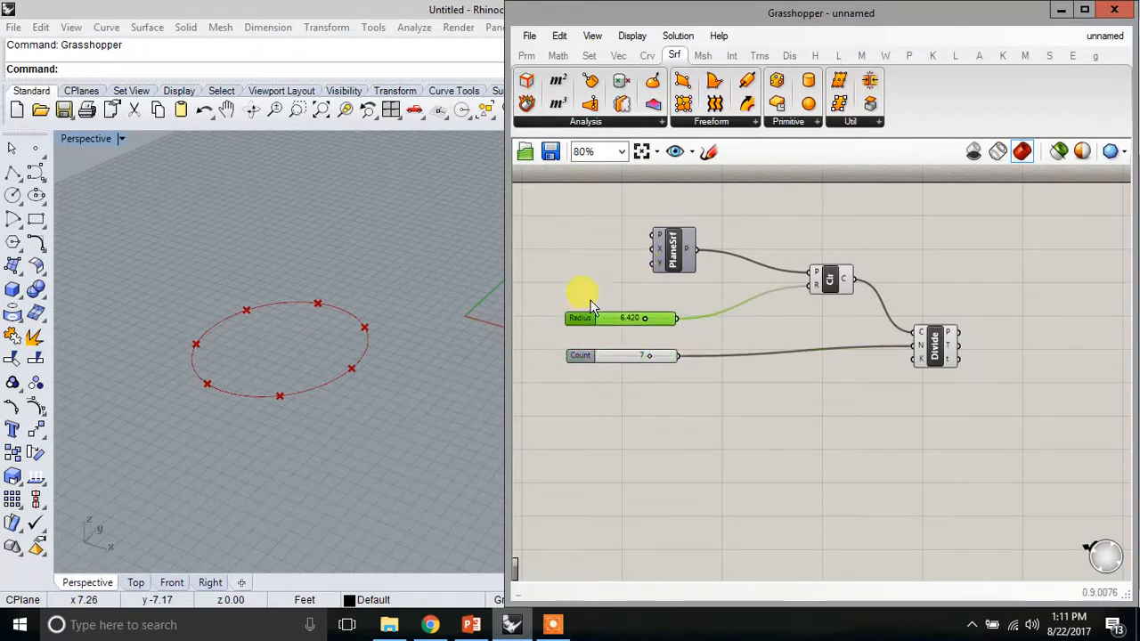
{"action": "left_click", "coordinate": [582, 297]}
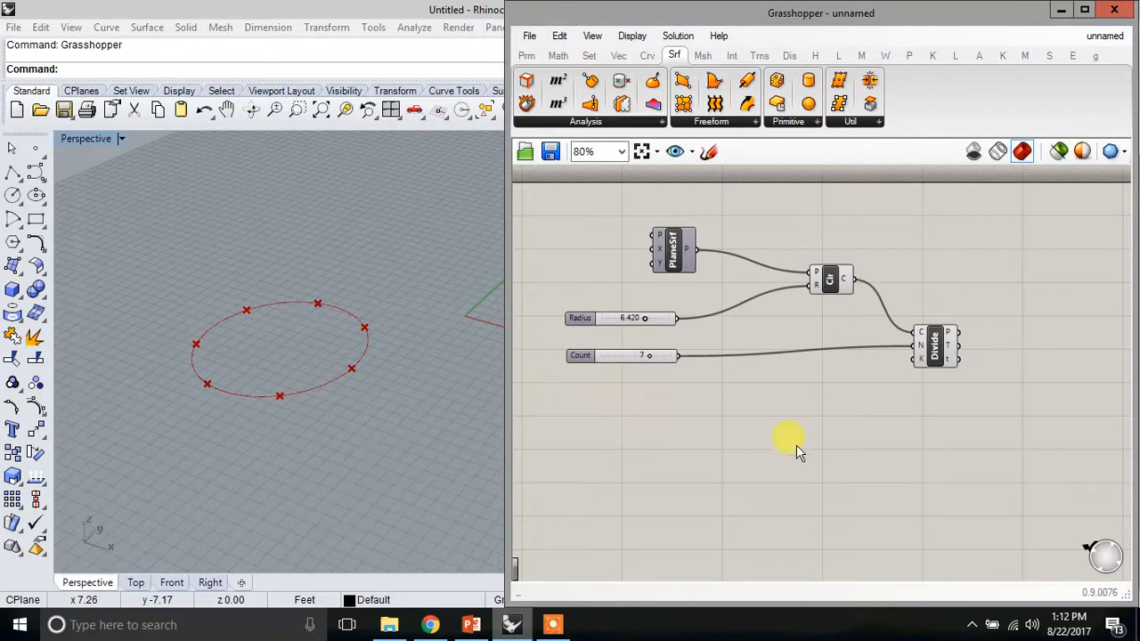
{"action": "right_click_drag", "start_coordinate": [801, 420], "coordinate": [784, 388]}
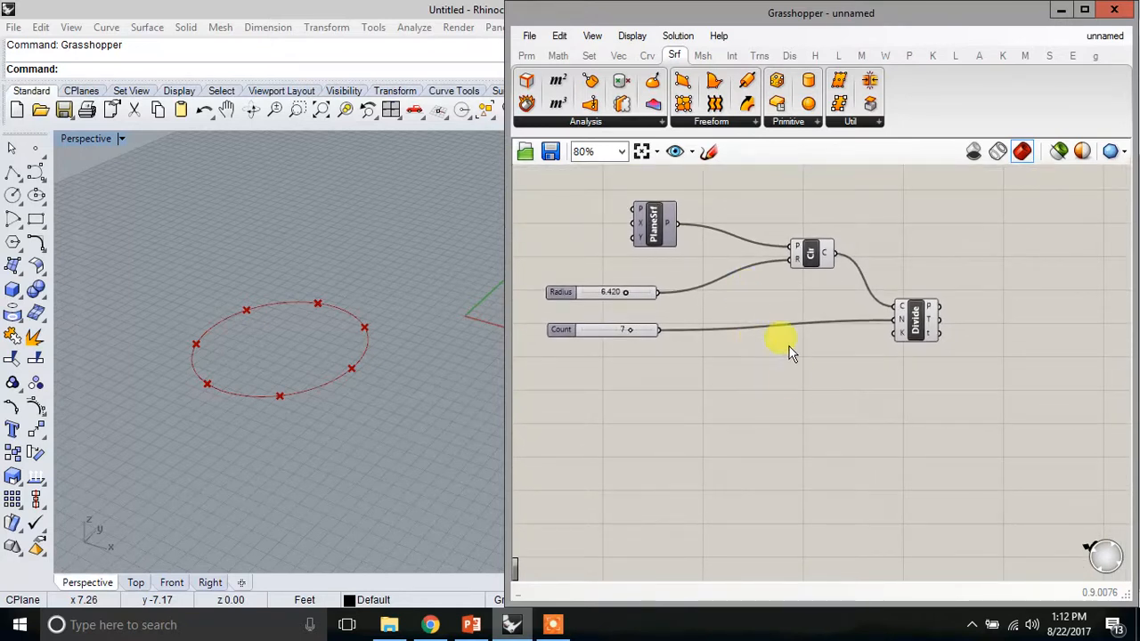
Nudge the Plane Surface component slightly to the right, above the Radius slider
{"action": "left_click_drag", "start_coordinate": [637, 240], "coordinate": [648, 243]}
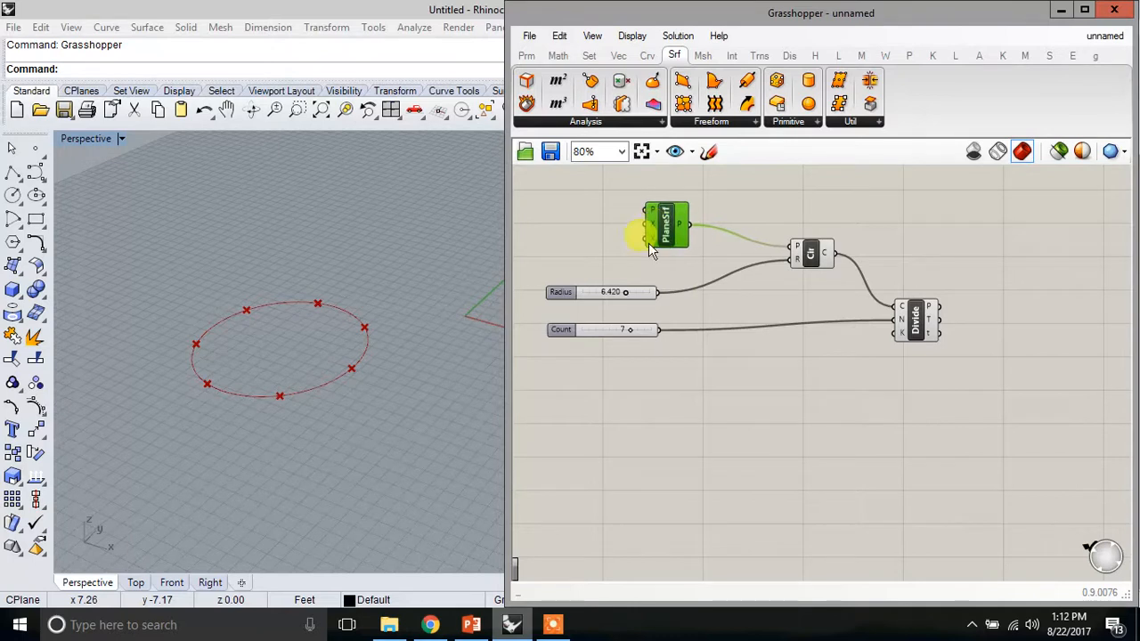
{"action": "left_click", "coordinate": [712, 487]}
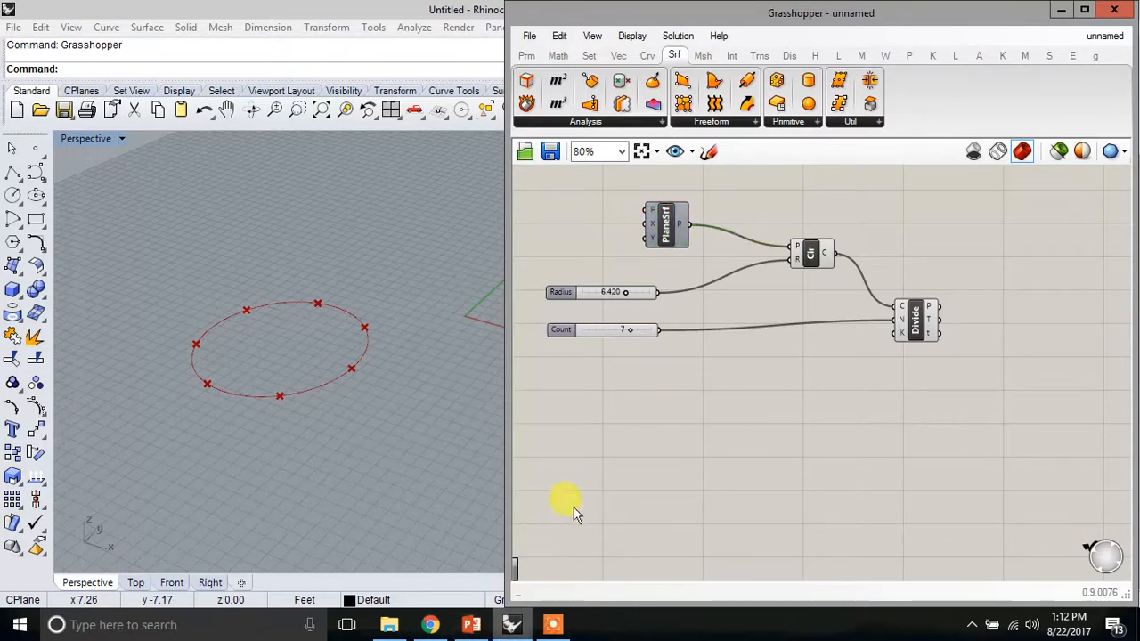
{"action": "right_click_drag", "start_coordinate": [787, 473], "coordinate": [771, 476]}
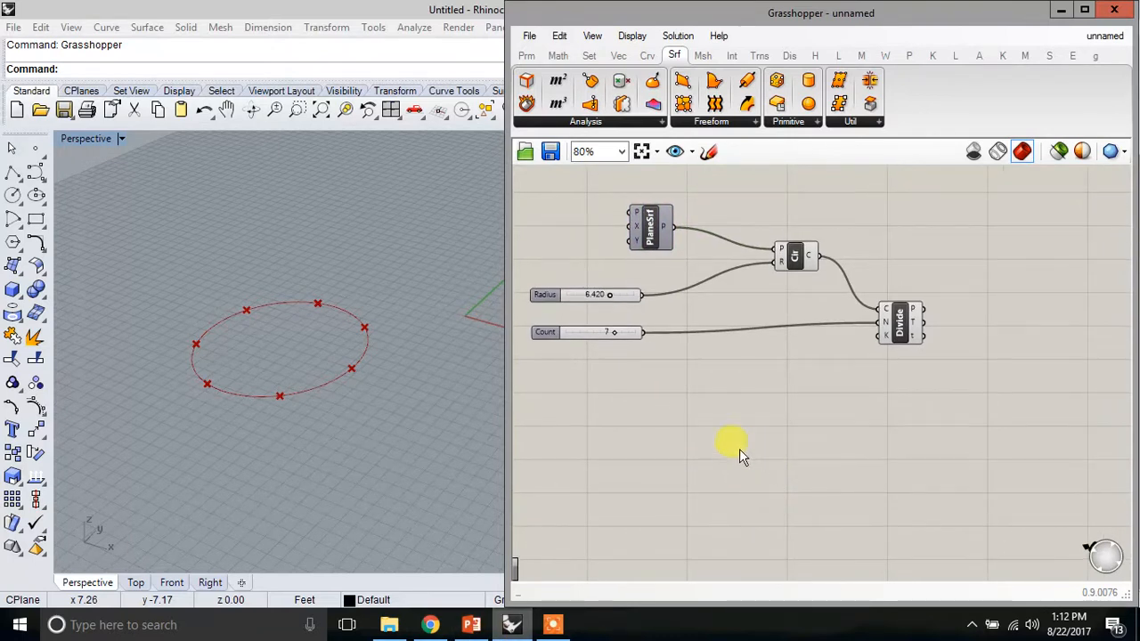
Add a Panel component and place it above and to the right of the Circle component
{"action": "double_click", "coordinate": [864, 413]}
{"action": "type", "text": "pen"}
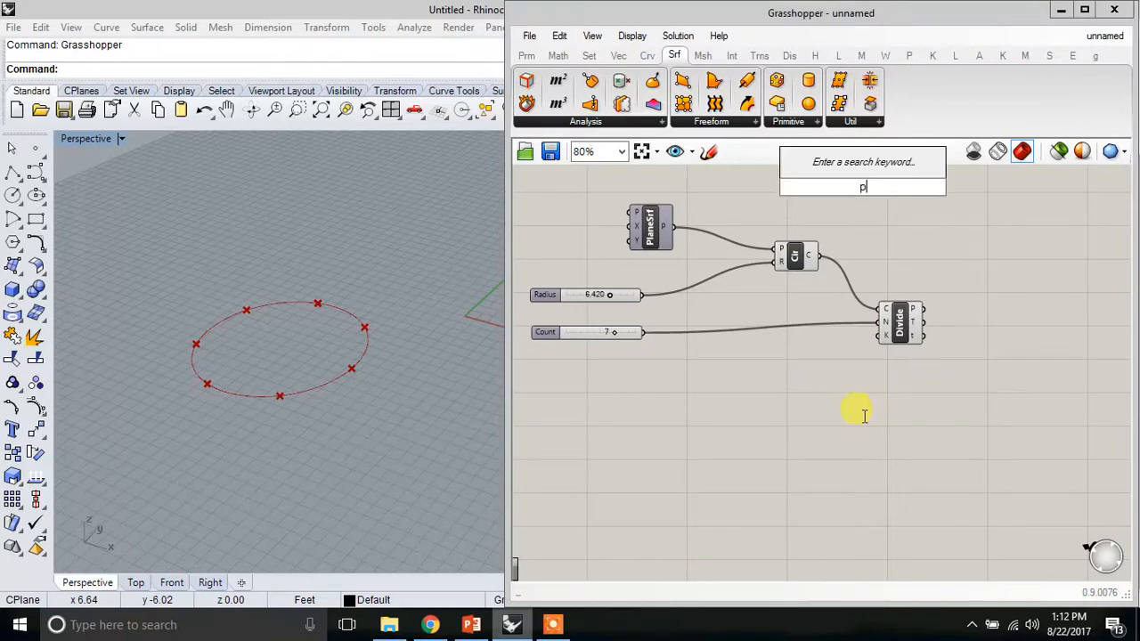
{"action": "key", "text": "BackSpace"}
{"action": "key", "text": "BackSpace"}
{"action": "type", "text": "an"}
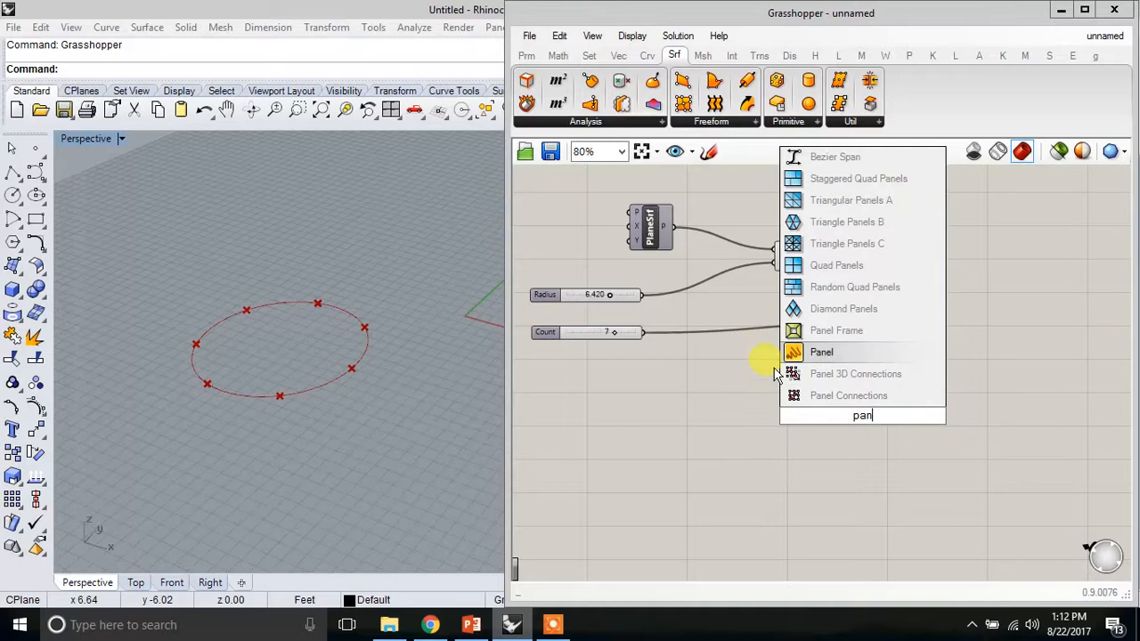
{"action": "left_click", "coordinate": [833, 352]}
{"action": "left_click_drag", "start_coordinate": [858, 427], "coordinate": [972, 234]}
Move Divide Curve down, connect the Circle component's C output to the panel, and make the panel slightly taller
{"action": "left_click_drag", "start_coordinate": [903, 327], "coordinate": [881, 352]}
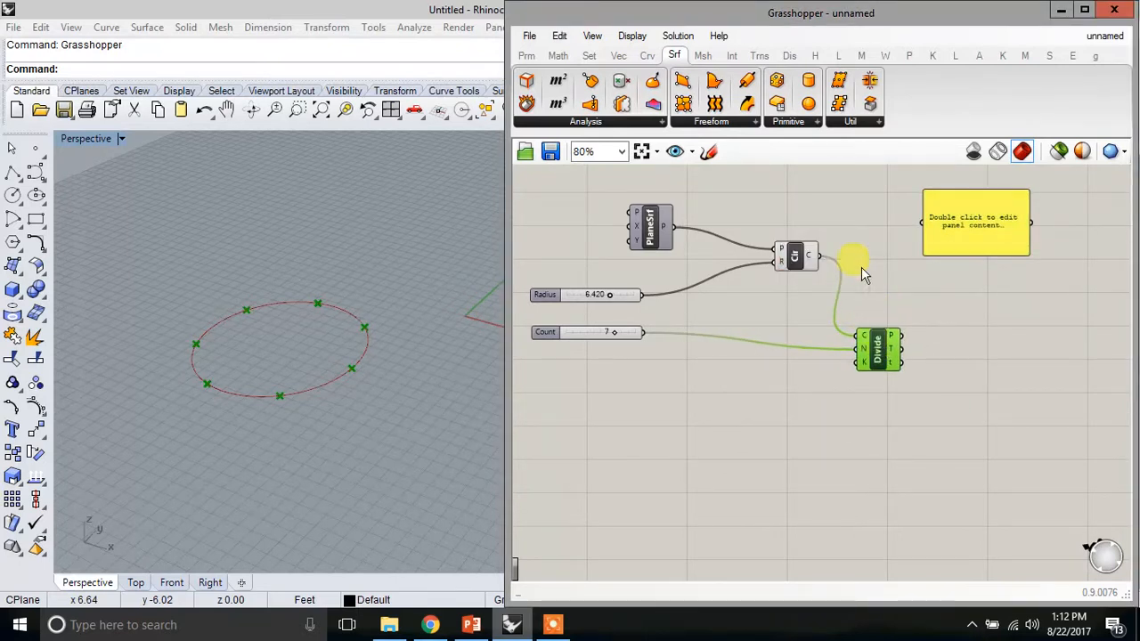
{"action": "left_click_drag", "start_coordinate": [824, 258], "coordinate": [924, 223]}
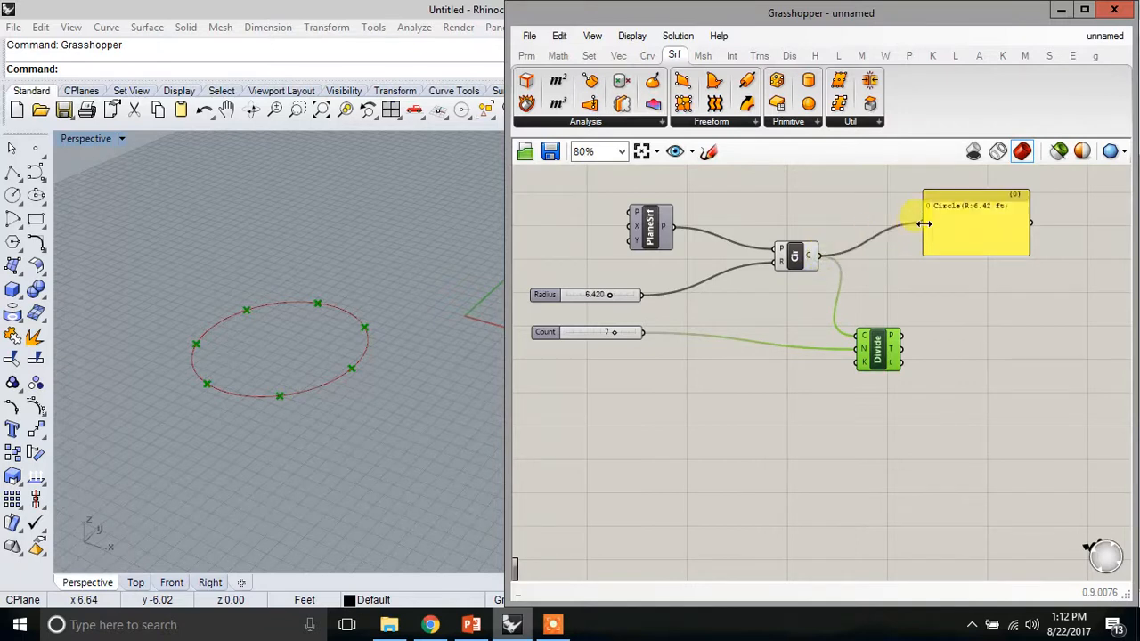
{"action": "left_click_drag", "start_coordinate": [980, 260], "coordinate": [980, 283]}
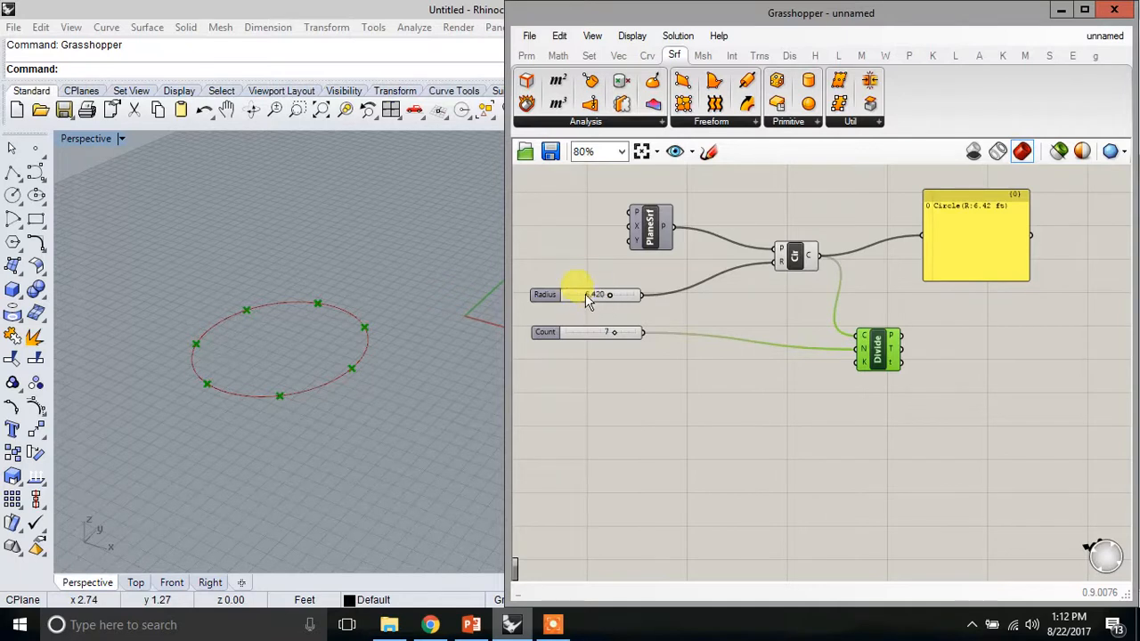
Reposition Divide Curve and the panel, connect Divide Curve's P output to the panel, and extend the panel downward
{"action": "left_click_drag", "start_coordinate": [872, 345], "coordinate": [863, 320]}
{"action": "left_click_drag", "start_coordinate": [939, 254], "coordinate": [978, 285]}
{"action": "left_click_drag", "start_coordinate": [894, 321], "coordinate": [950, 268]}
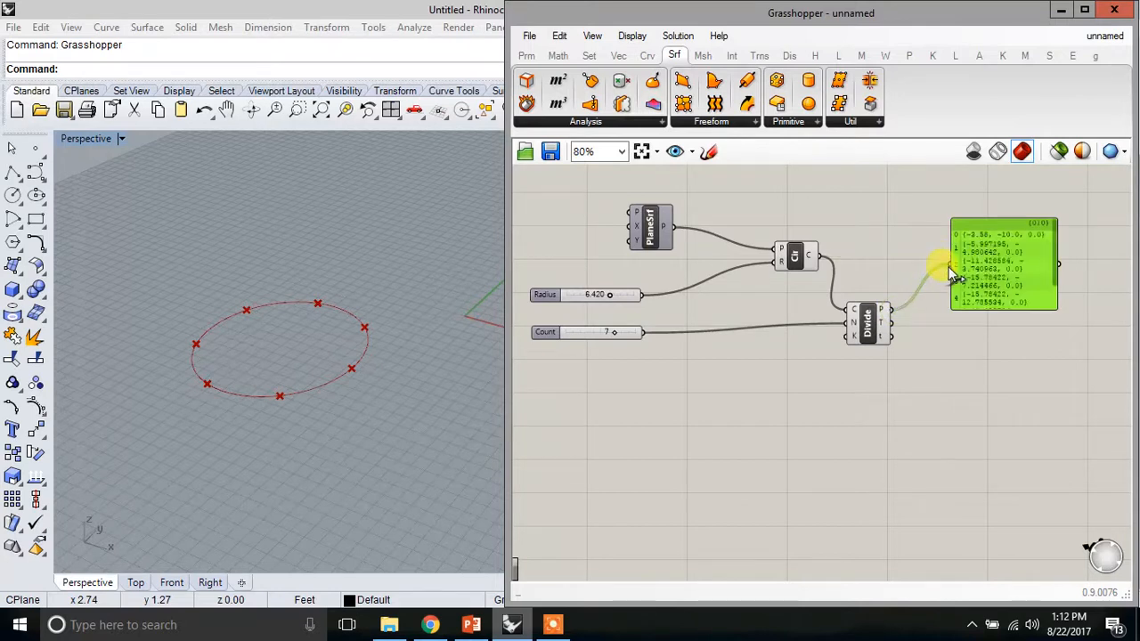
{"action": "left_click_drag", "start_coordinate": [1051, 306], "coordinate": [1049, 435]}
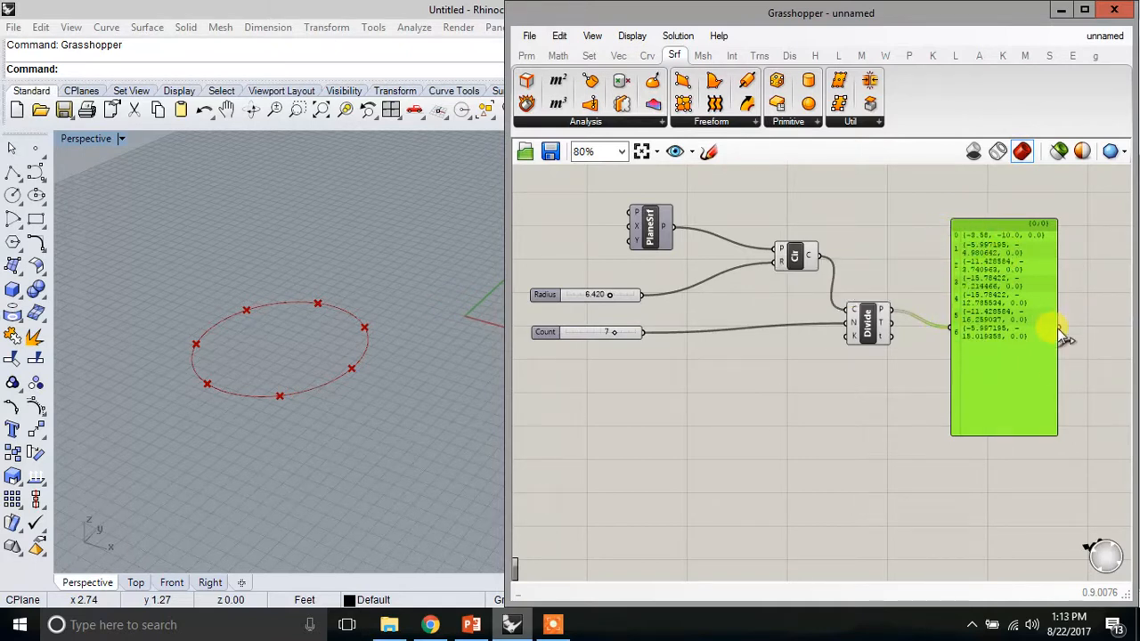
Widen the panel until each point fits on one line, shorten it, and place it beside Divide Curve
{"action": "right_click_drag", "start_coordinate": [1073, 331], "coordinate": [954, 337]}
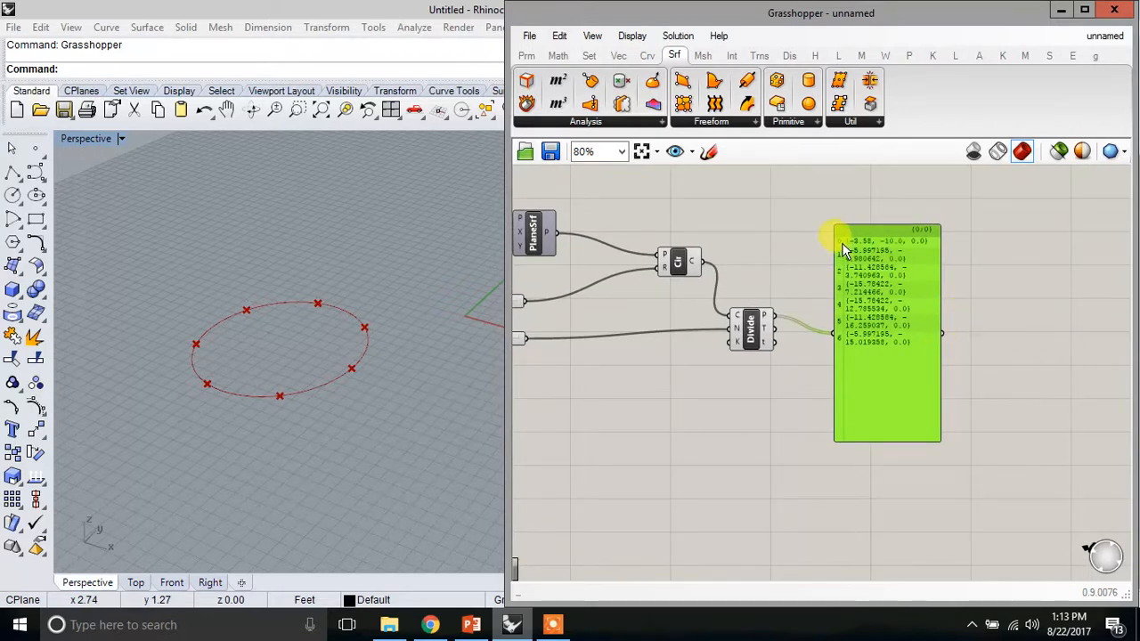
{"action": "left_click", "coordinate": [734, 401]}
{"action": "right_click_drag", "start_coordinate": [716, 431], "coordinate": [726, 428]}
{"action": "left_click_drag", "start_coordinate": [909, 328], "coordinate": [947, 310]}
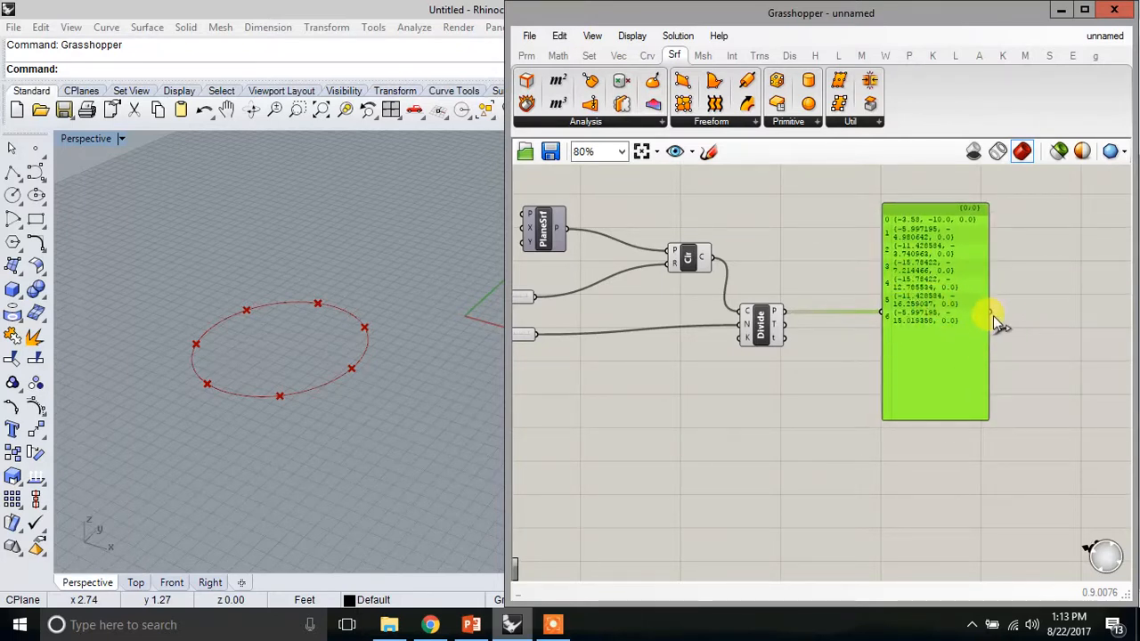
{"action": "left_click_drag", "start_coordinate": [987, 310], "coordinate": [1078, 310]}
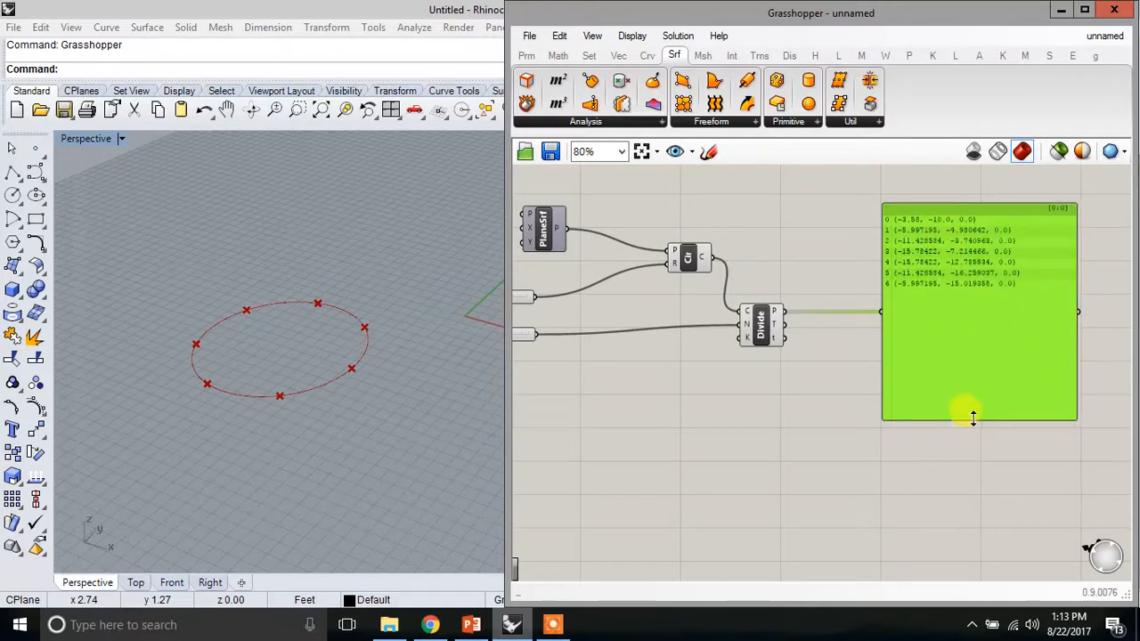
{"action": "left_click_drag", "start_coordinate": [974, 418], "coordinate": [976, 331]}
{"action": "left_click_drag", "start_coordinate": [947, 228], "coordinate": [919, 248]}
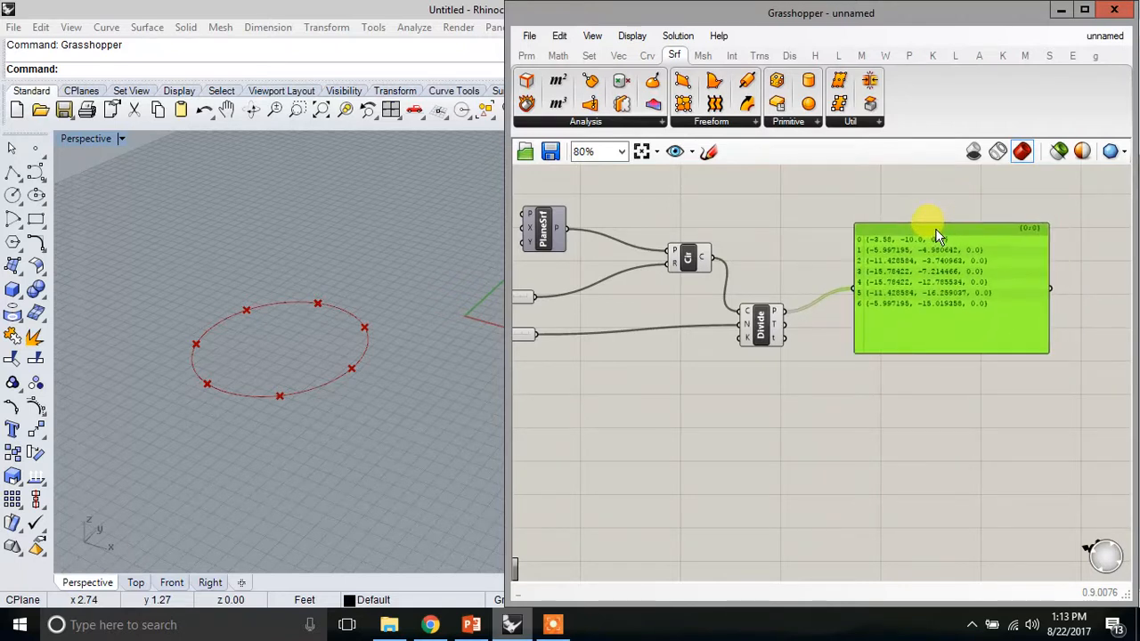
Nudge the Circle component slightly left and the panel slightly right to space out the definition
{"action": "left_click_drag", "start_coordinate": [701, 257], "coordinate": [685, 257]}
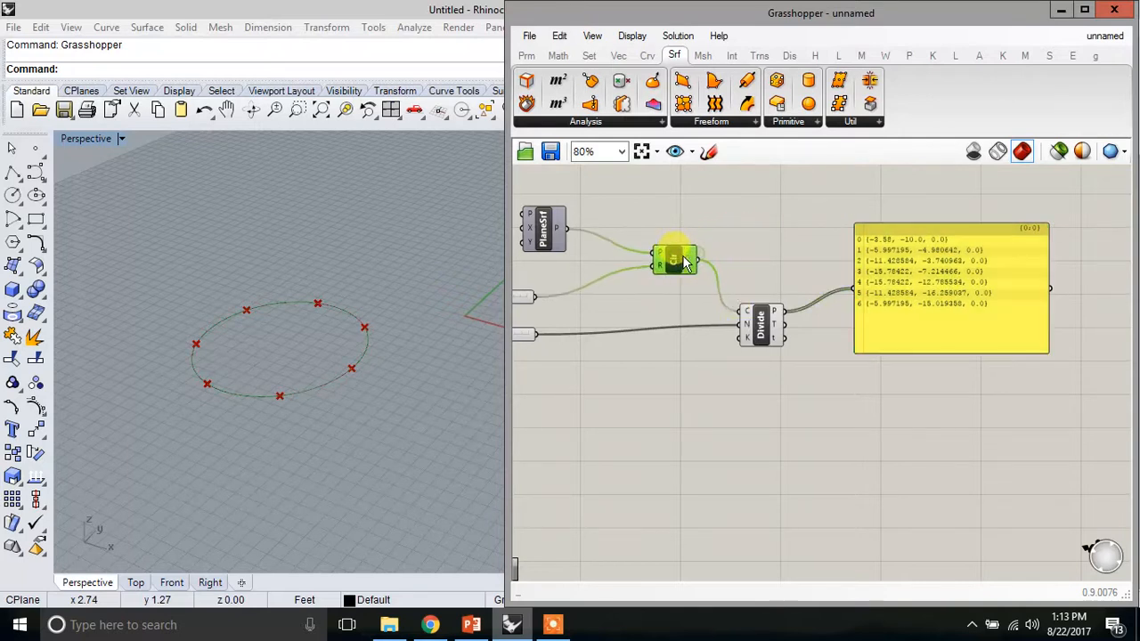
{"action": "left_click", "coordinate": [745, 214]}
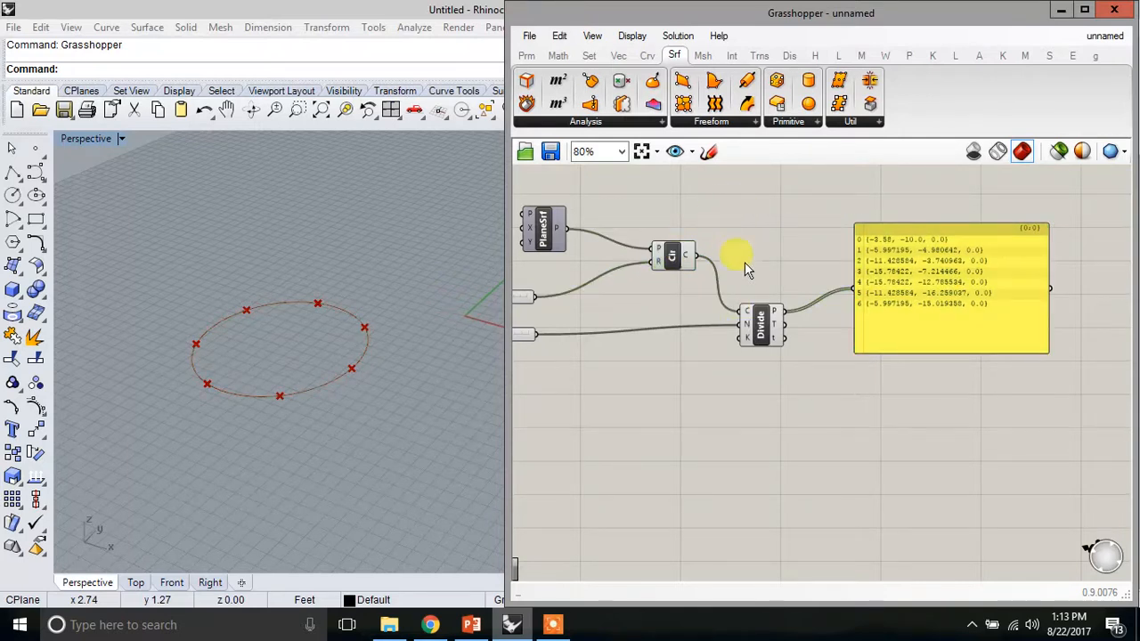
{"action": "left_click_drag", "start_coordinate": [904, 318], "coordinate": [910, 316]}
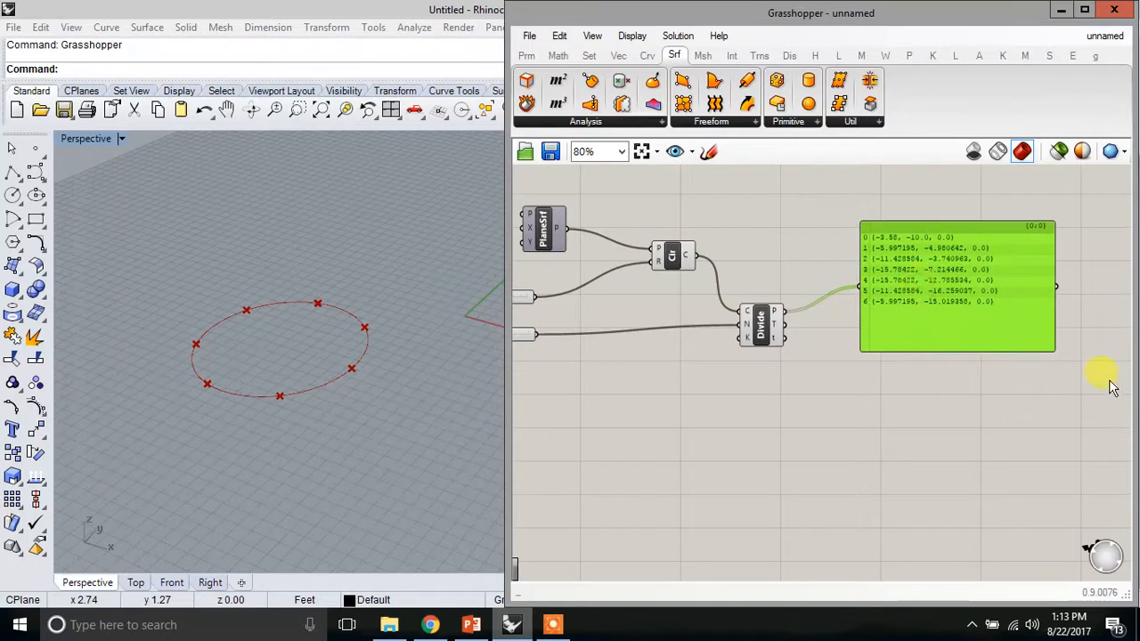
{"action": "left_click", "coordinate": [963, 446]}
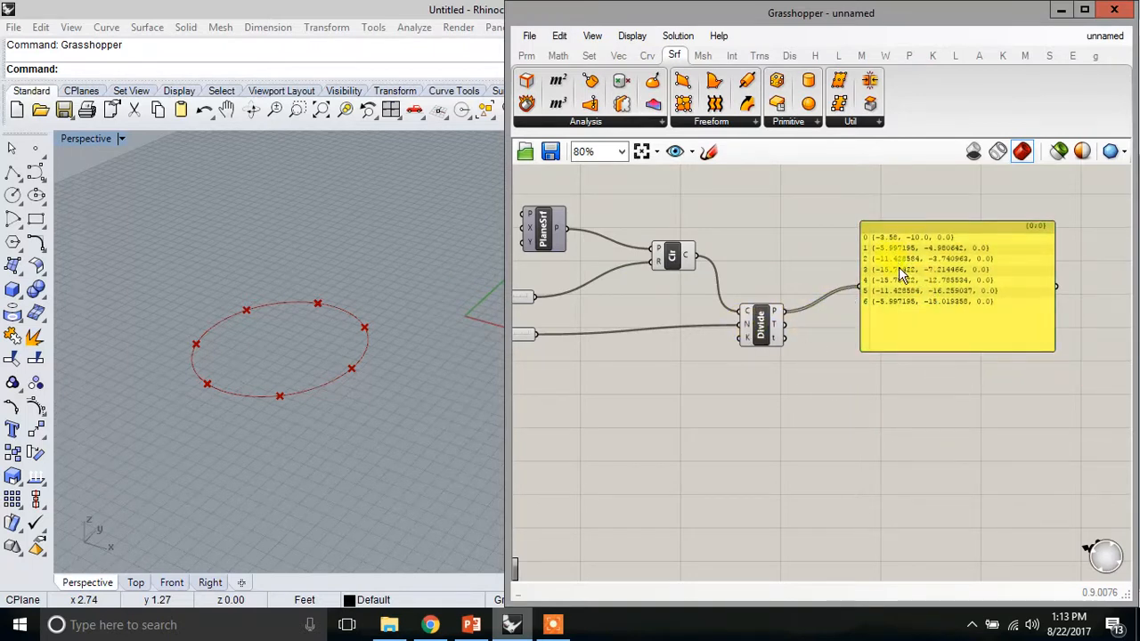
{"action": "right_click_drag", "start_coordinate": [823, 271], "coordinate": [833, 274]}
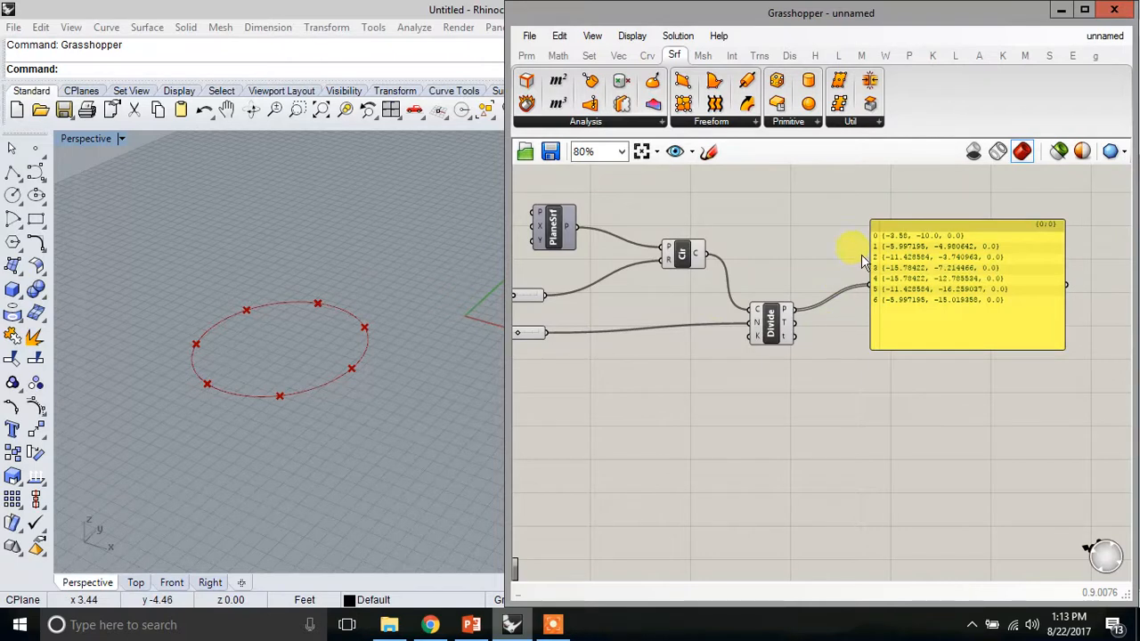
{"action": "right_click_drag", "start_coordinate": [834, 388], "coordinate": [827, 389]}
Highlight the Circle component's geometry in the Rhino viewport to examine how it relates to the division points
{"action": "left_click", "coordinate": [675, 249]}
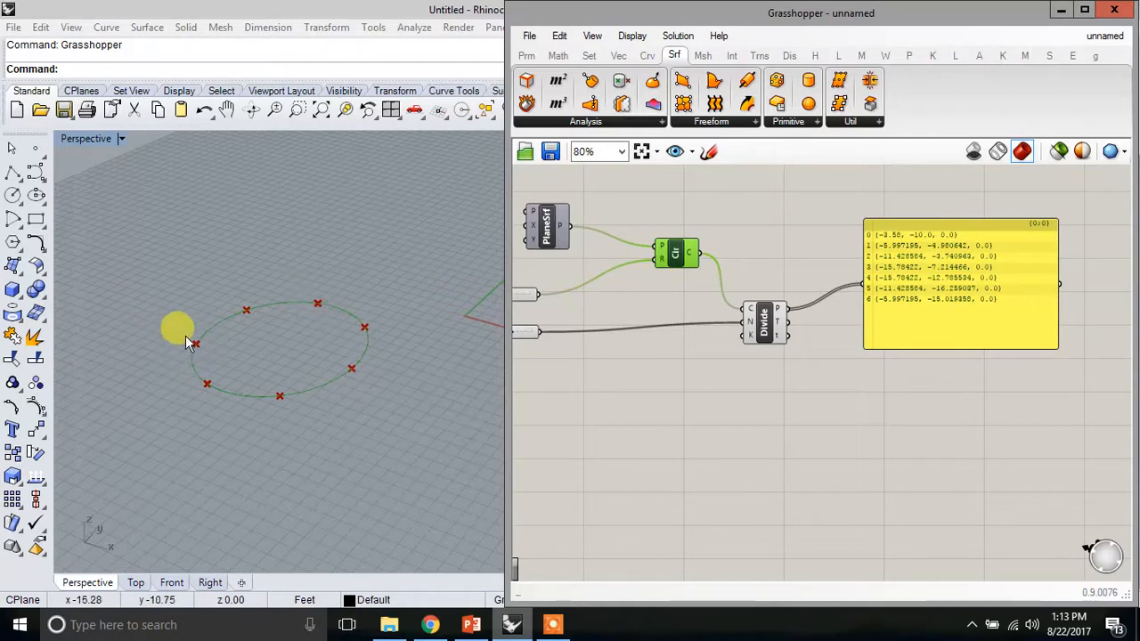
{"action": "left_click", "coordinate": [611, 307]}
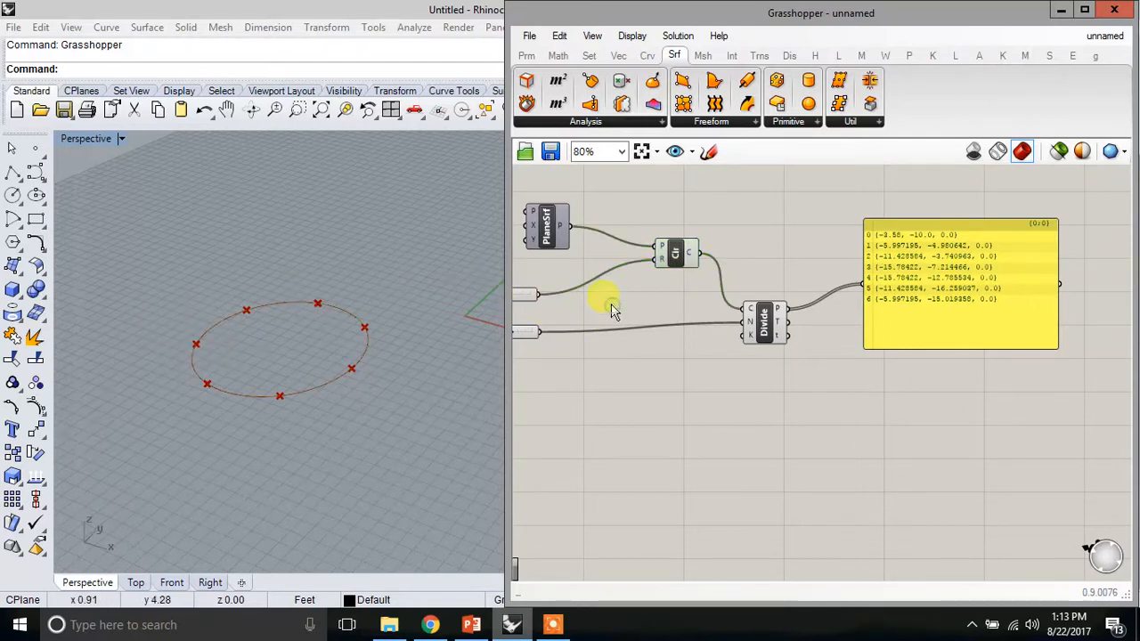
{"action": "left_click", "coordinate": [679, 260]}
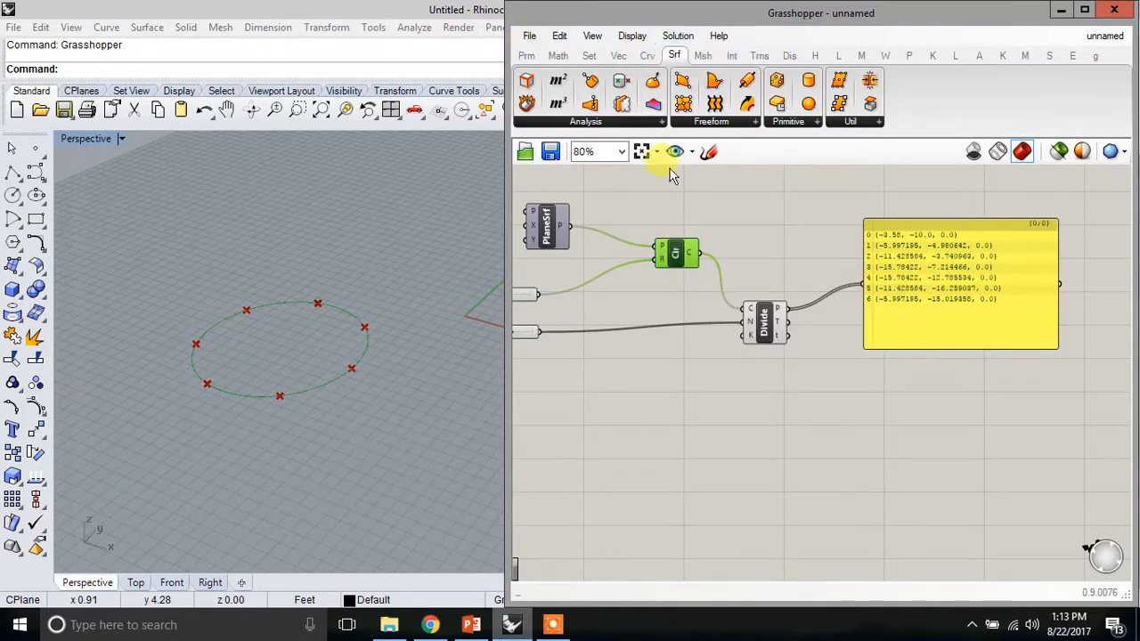
{"action": "left_click", "coordinate": [789, 224]}
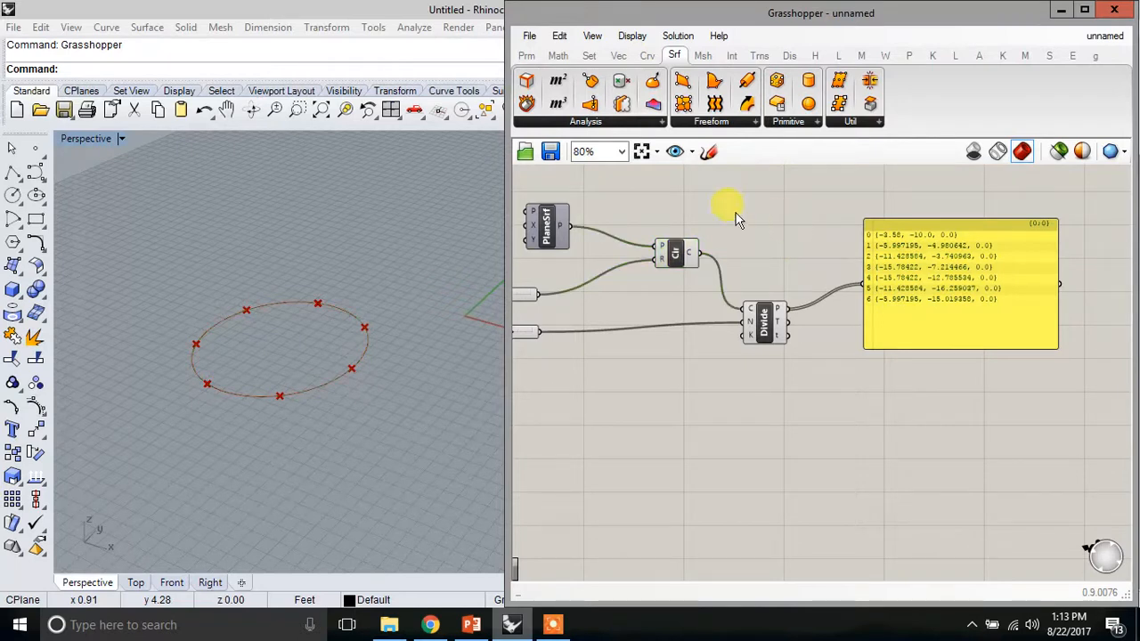
Duplicate the Circle component and place the copy below and to the right of Divide Curve
{"action": "left_click", "coordinate": [678, 254]}
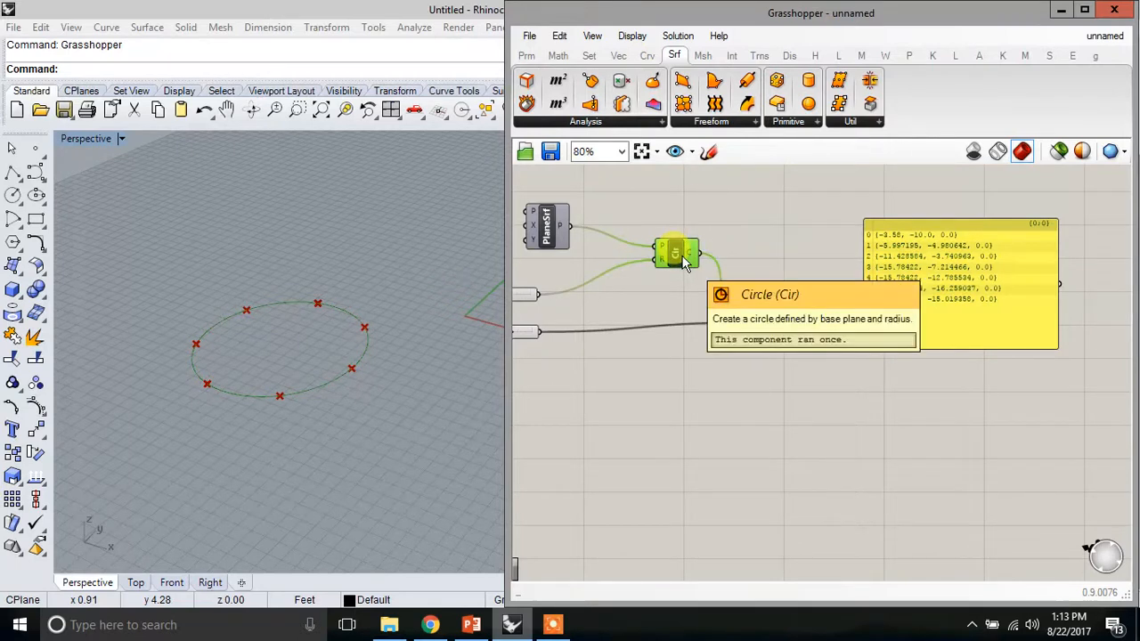
{"action": "key", "text": "ctrl+c"}
{"action": "key", "text": "ctrl+v"}
{"action": "left_click_drag", "start_coordinate": [684, 265], "coordinate": [846, 425]}
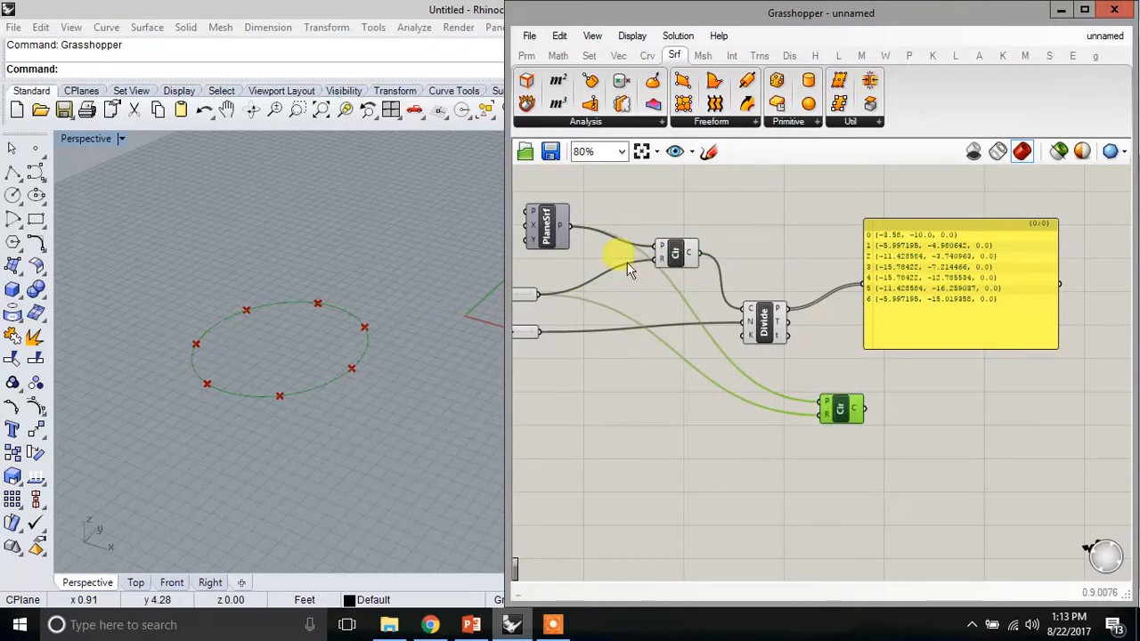
Disconnect the Plane Surface wire from the copied Circle component's P input
{"action": "right_click", "coordinate": [828, 408]}
{"action": "mouse_move", "coordinate": [884, 319]}
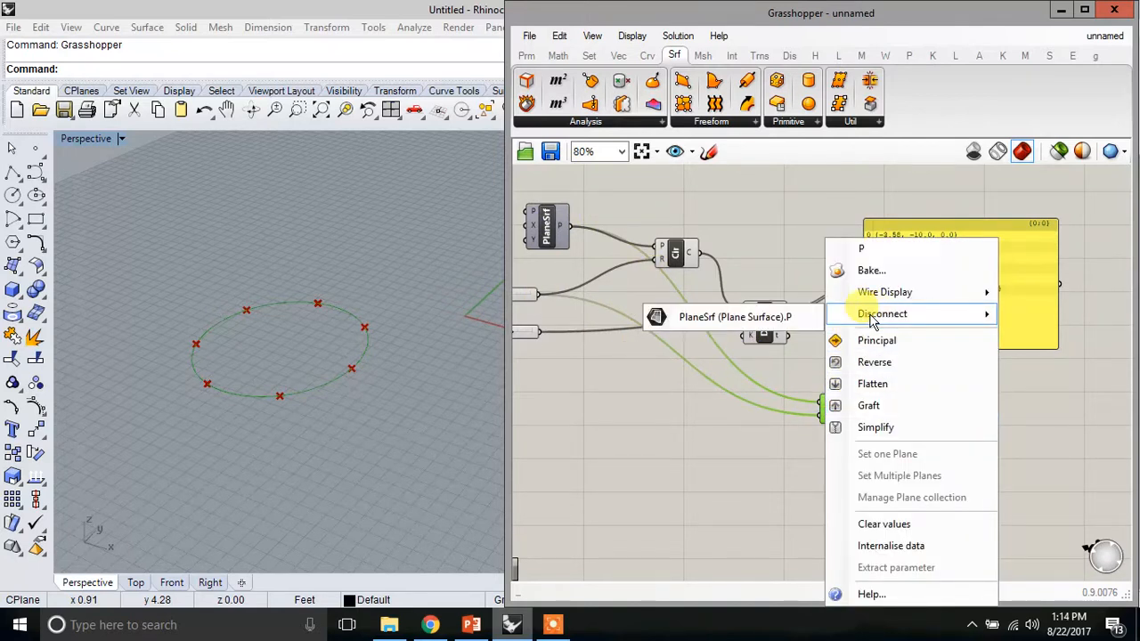
{"action": "left_click", "coordinate": [787, 317]}
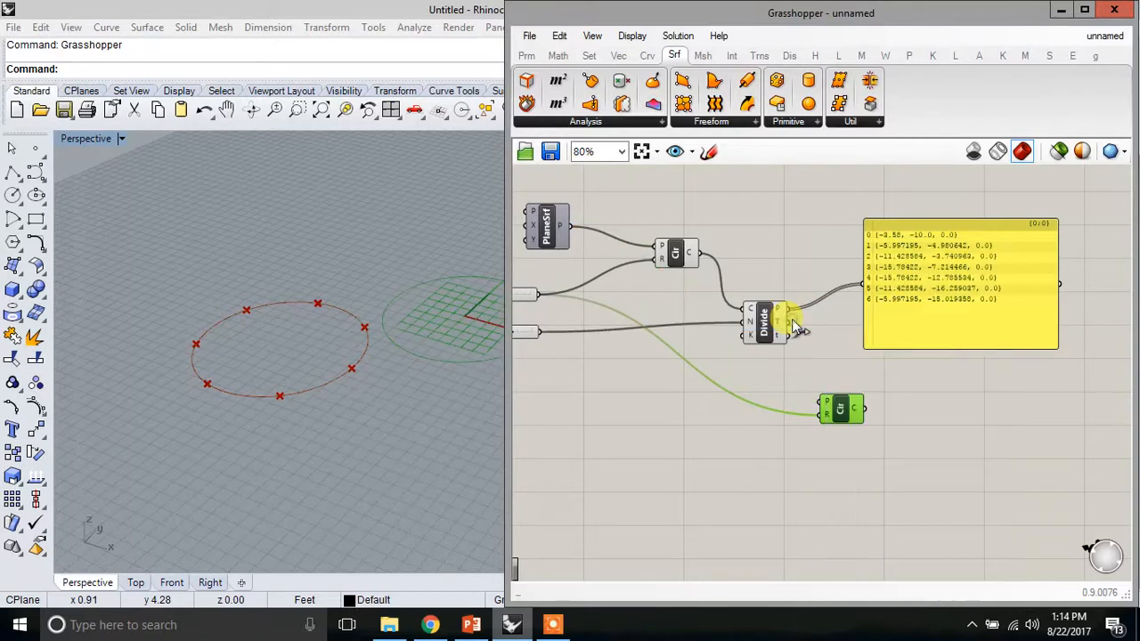
{"action": "right_click", "coordinate": [829, 408]}
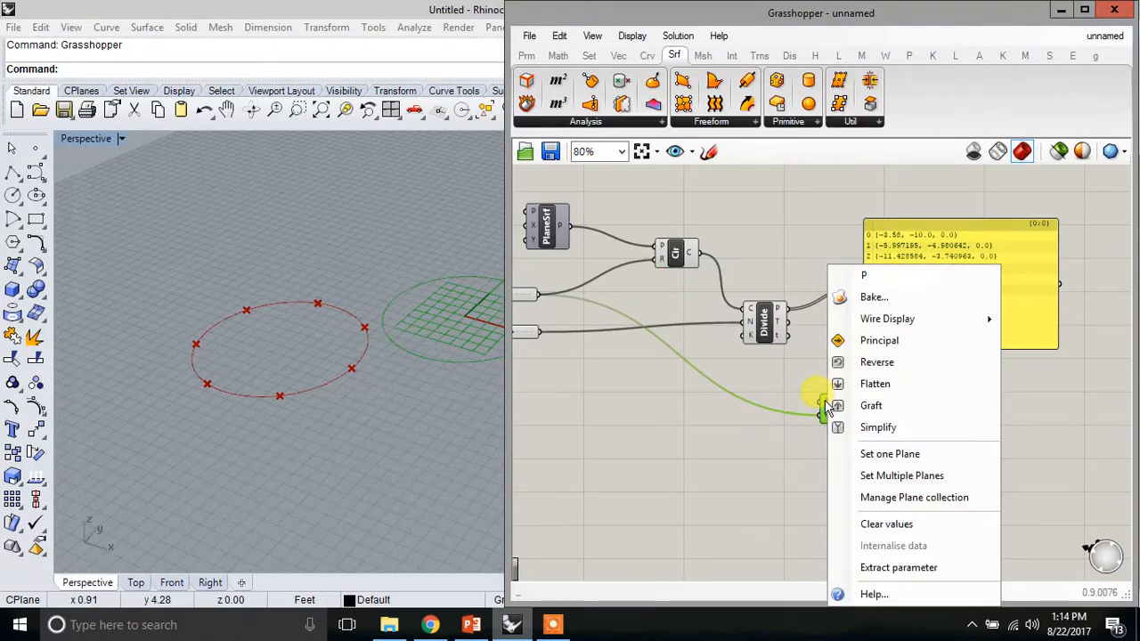
{"action": "left_click", "coordinate": [781, 441]}
{"action": "left_click", "coordinate": [780, 441]}
{"action": "right_click", "coordinate": [825, 410]}
{"action": "left_click", "coordinate": [805, 424]}
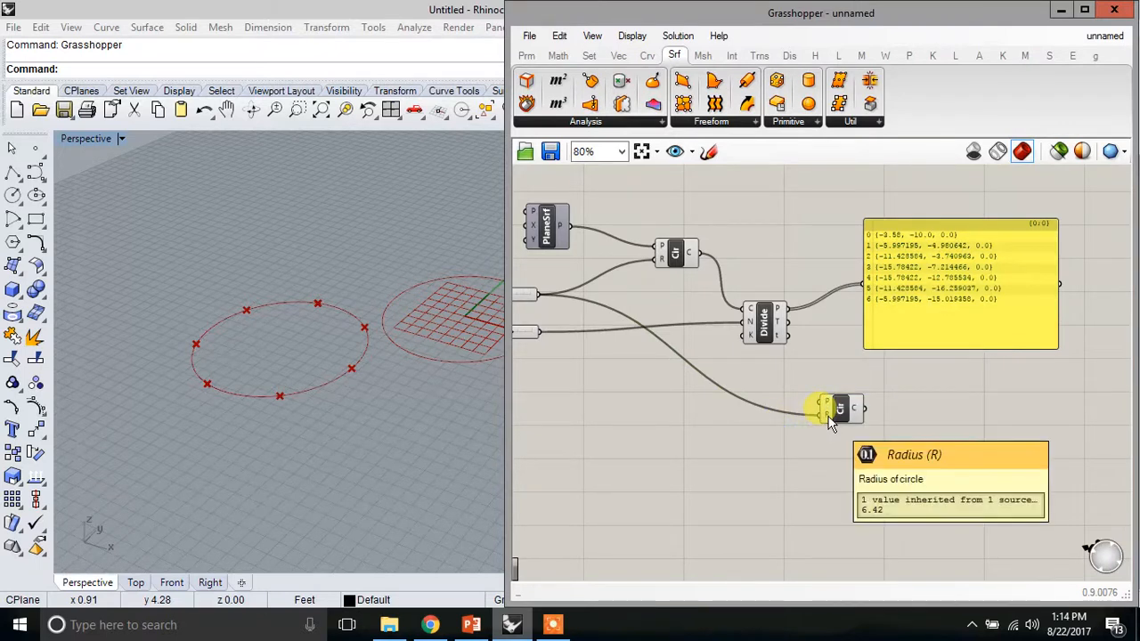
{"action": "right_click", "coordinate": [828, 417]}
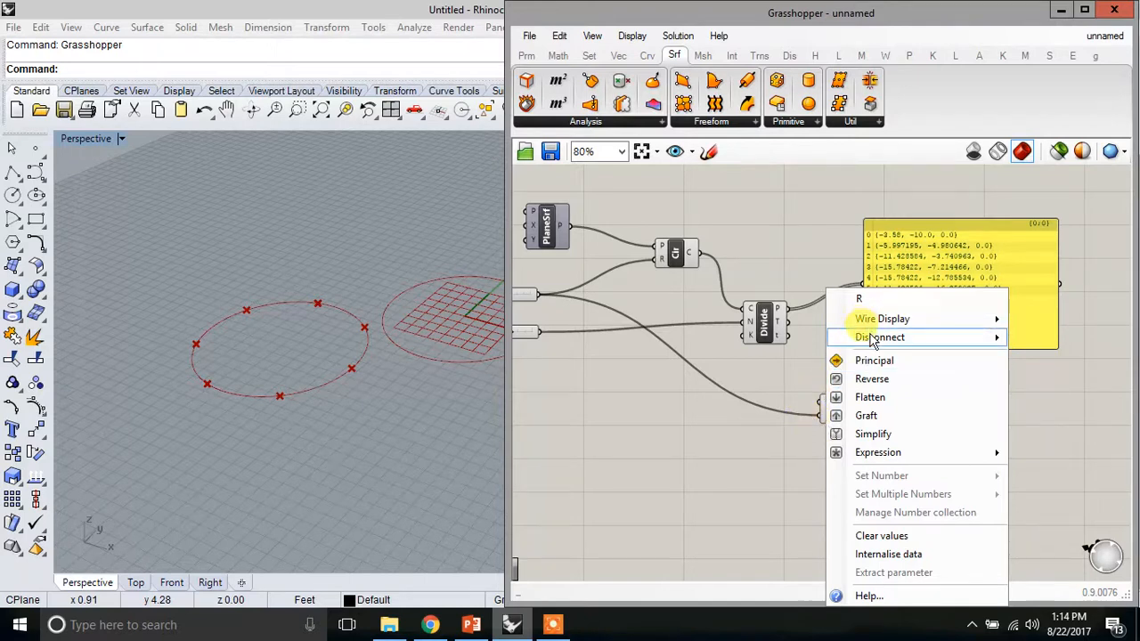
{"action": "mouse_move", "coordinate": [873, 341]}
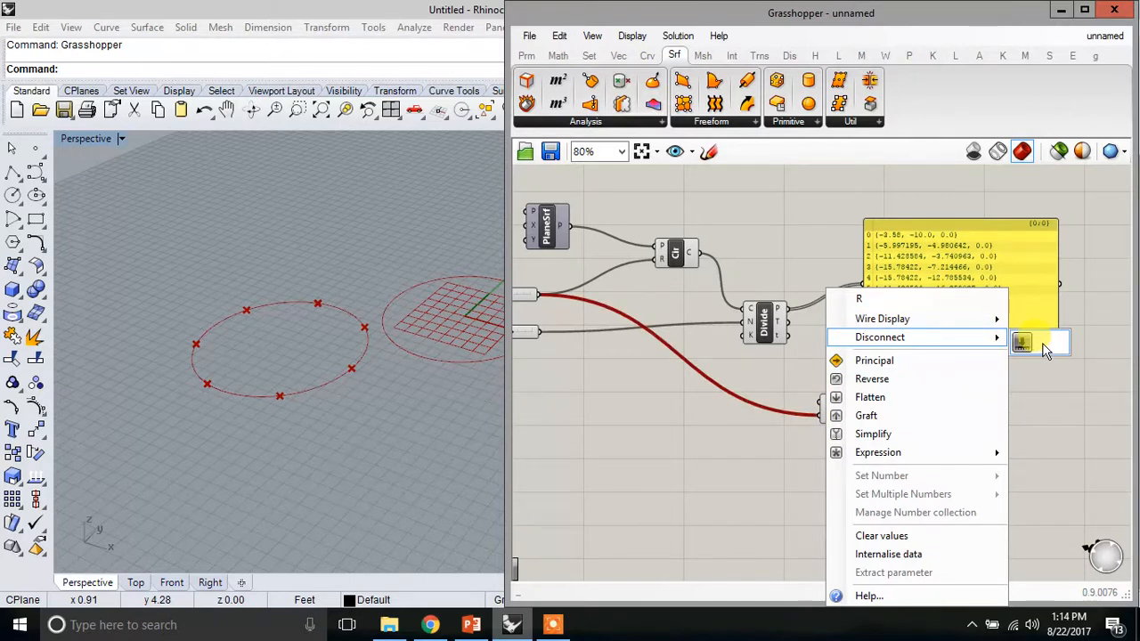
{"action": "mouse_move", "coordinate": [878, 452]}
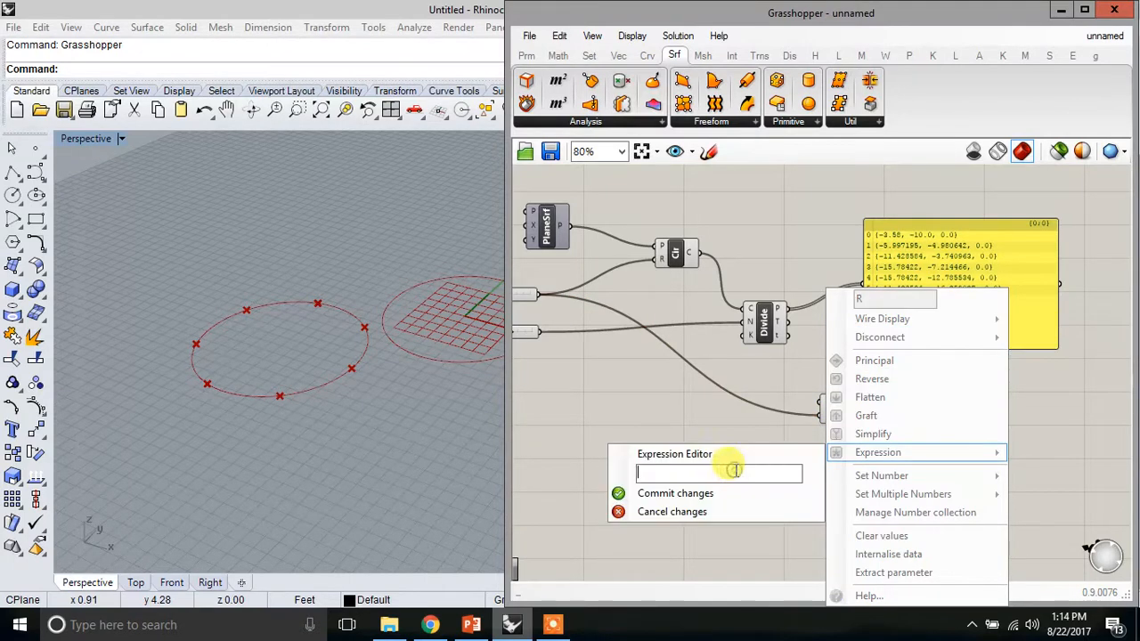
{"action": "left_click", "coordinate": [640, 381]}
Connect the Count slider to the copied Circle component's R input, and reconnect the Radius slider in its place
{"action": "scroll", "coordinate": [810, 399], "scroll_direction": "up", "scroll_amount": 1}
{"action": "right_click_drag", "start_coordinate": [720, 356], "coordinate": [803, 369]}
{"action": "left_click_drag", "start_coordinate": [553, 313], "coordinate": [903, 422]}
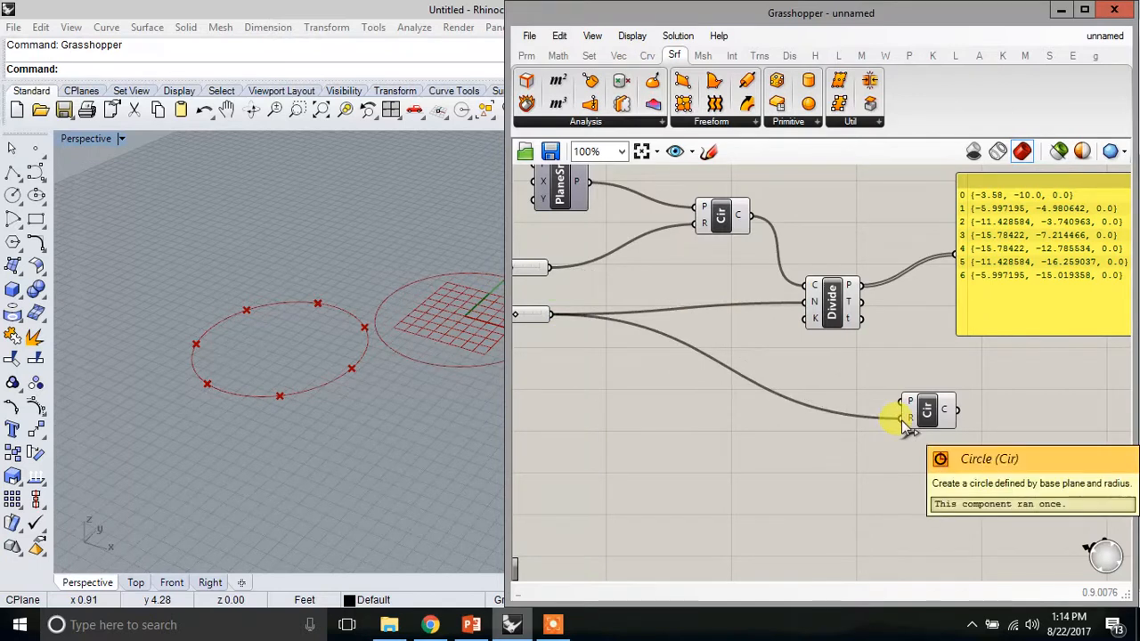
{"action": "left_click_drag", "start_coordinate": [552, 267], "coordinate": [903, 418]}
Nudge the copied Circle component slightly up and to the right below the panel
{"action": "scroll", "coordinate": [904, 375], "scroll_direction": "down", "scroll_amount": 3}
{"action": "right_click_drag", "start_coordinate": [995, 423], "coordinate": [779, 459]}
{"action": "scroll", "coordinate": [663, 414], "scroll_direction": "up", "scroll_amount": 2}
{"action": "left_click", "coordinate": [731, 434]}
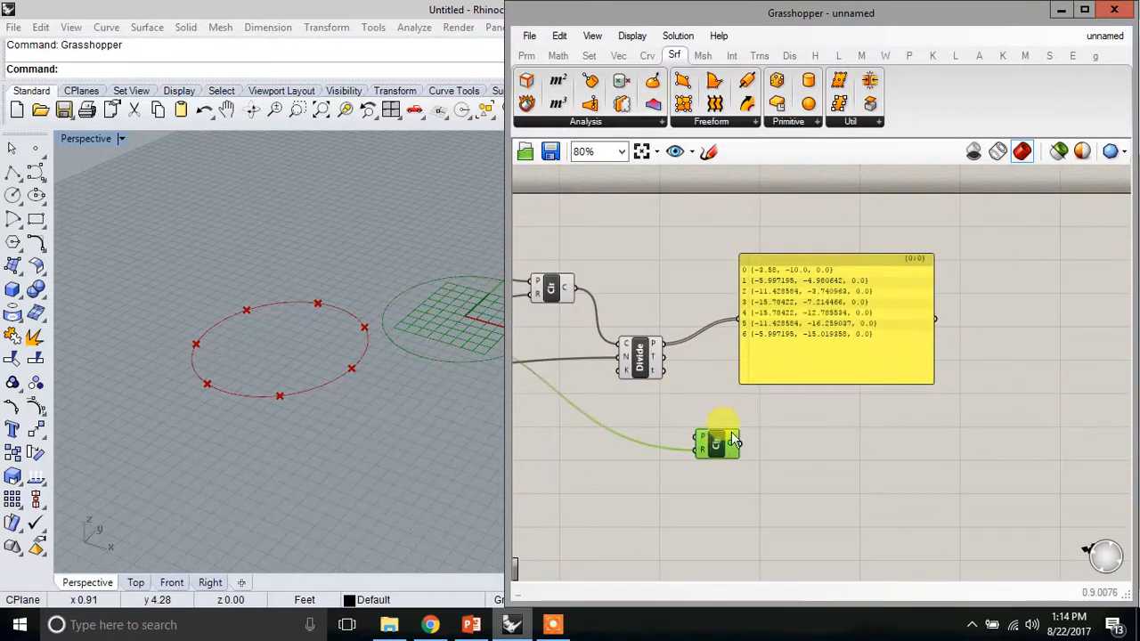
{"action": "left_click_drag", "start_coordinate": [733, 439], "coordinate": [747, 431]}
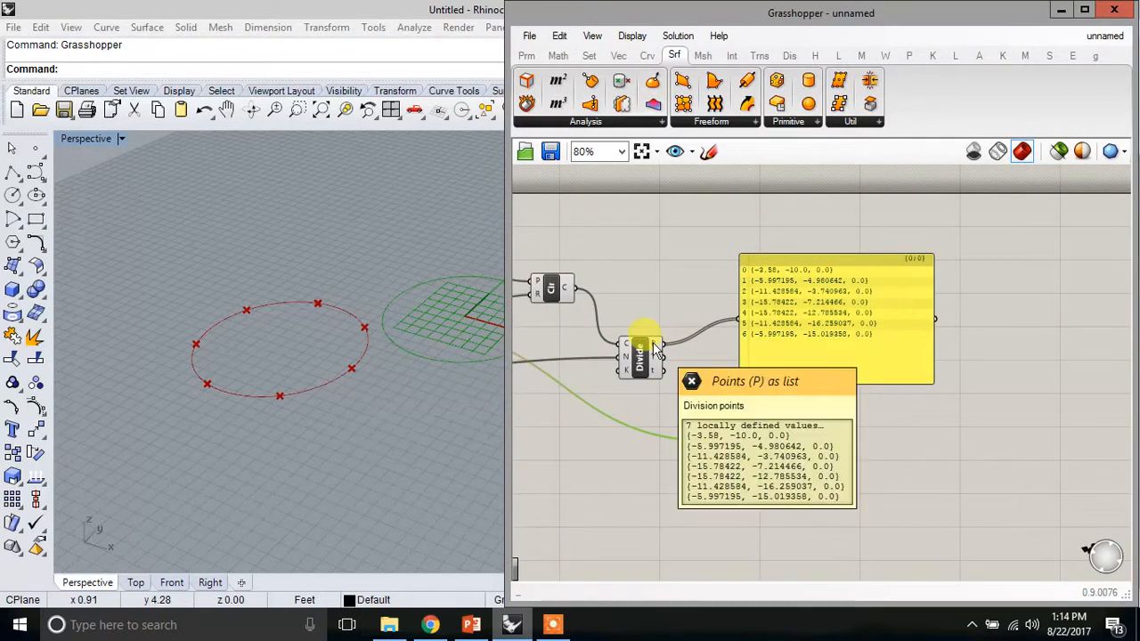
Connect Divide Curve's P output to the copied Circle's P input and a duplicate of the Radius slider to its R input
{"action": "left_click_drag", "start_coordinate": [659, 344], "coordinate": [713, 431]}
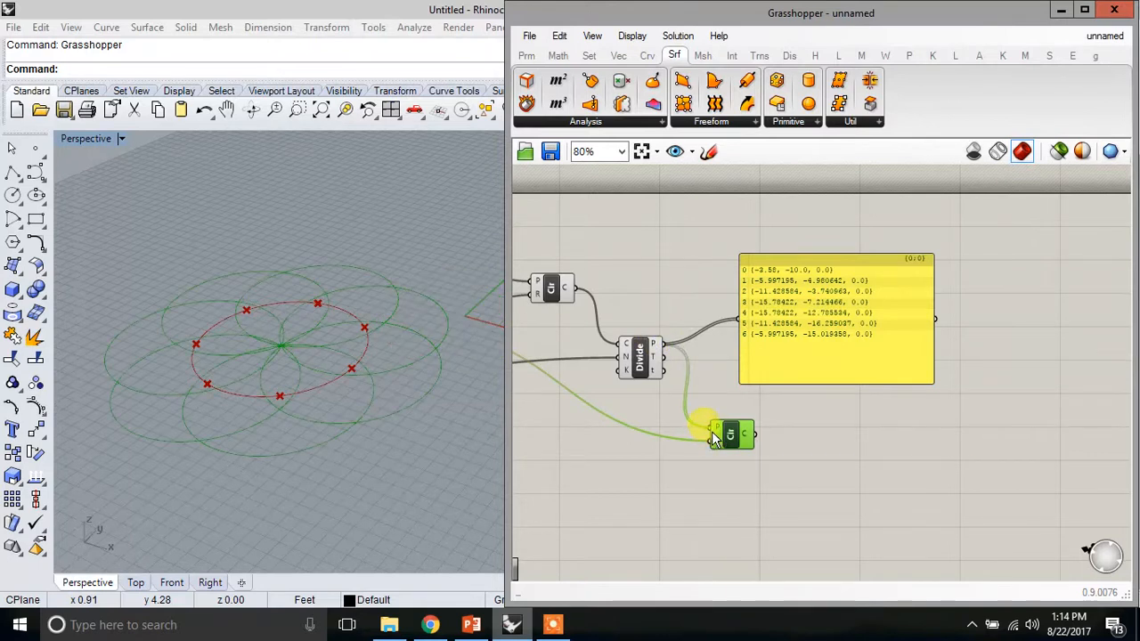
{"action": "right_click_drag", "start_coordinate": [766, 523], "coordinate": [889, 498]}
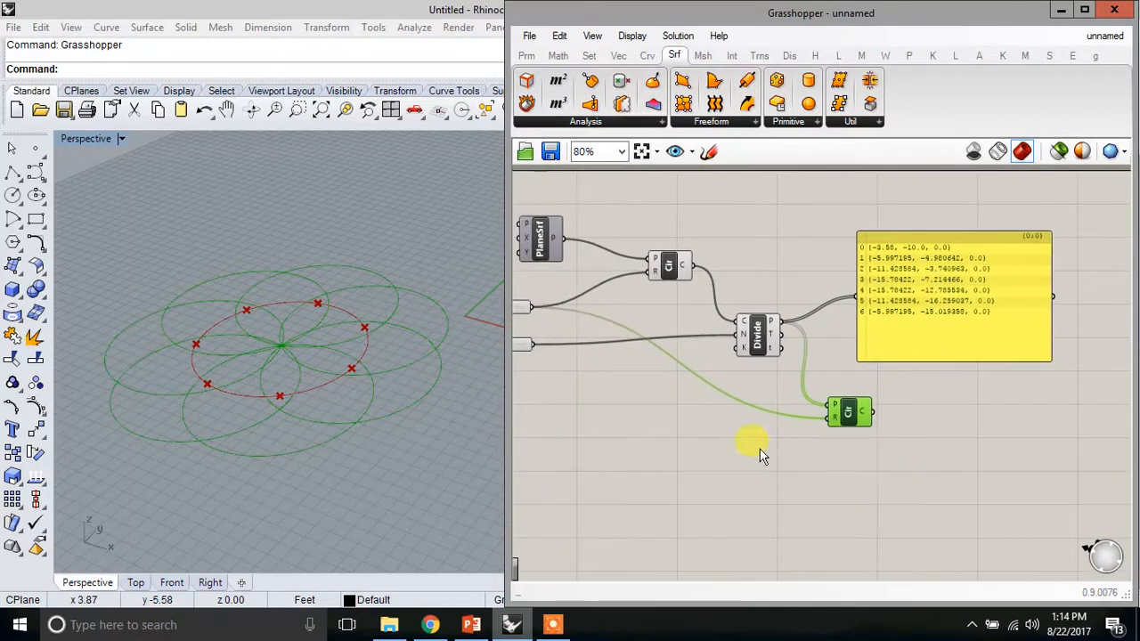
{"action": "right_click_drag", "start_coordinate": [762, 449], "coordinate": [861, 430]}
{"action": "left_click", "coordinate": [578, 291]}
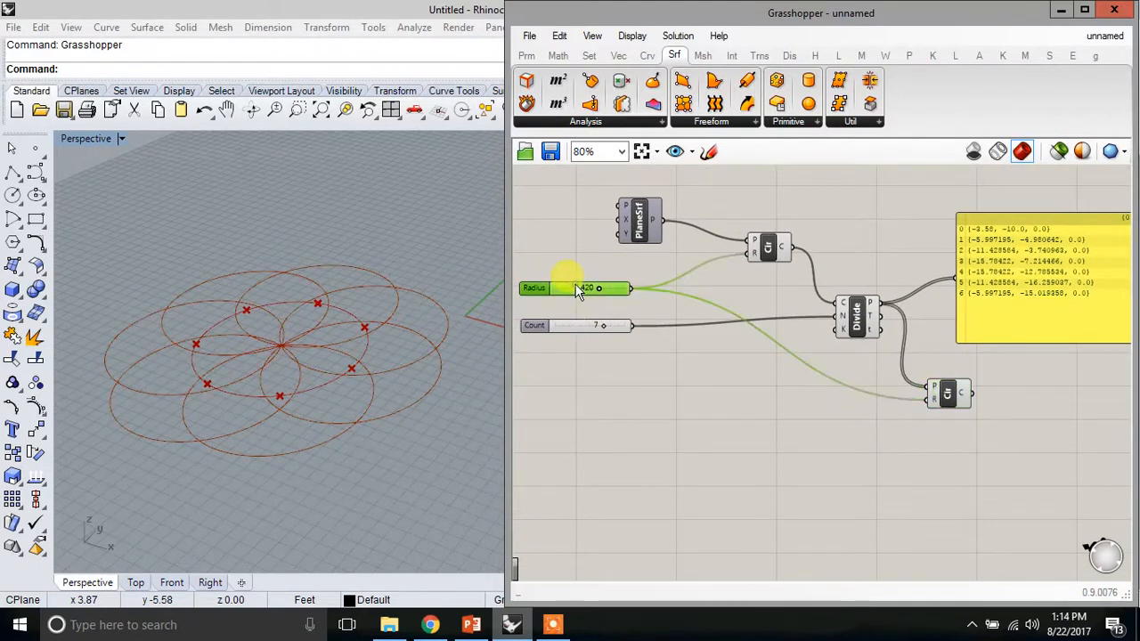
{"action": "key", "text": "ctrl+c"}
{"action": "key", "text": "ctrl+v"}
{"action": "left_click_drag", "start_coordinate": [577, 298], "coordinate": [928, 400]}
Set the duplicated Radius slider to 1.045 and test the Count slider, leaving it at 7
{"action": "left_click_drag", "start_coordinate": [664, 415], "coordinate": [640, 415]}
{"action": "mouse_move", "coordinate": [350, 380]}
{"action": "right_mouse_down"}
{"action": "mouse_move", "coordinate": [342, 399]}
{"action": "mouse_move", "coordinate": [355, 401]}
{"action": "right_mouse_up"}
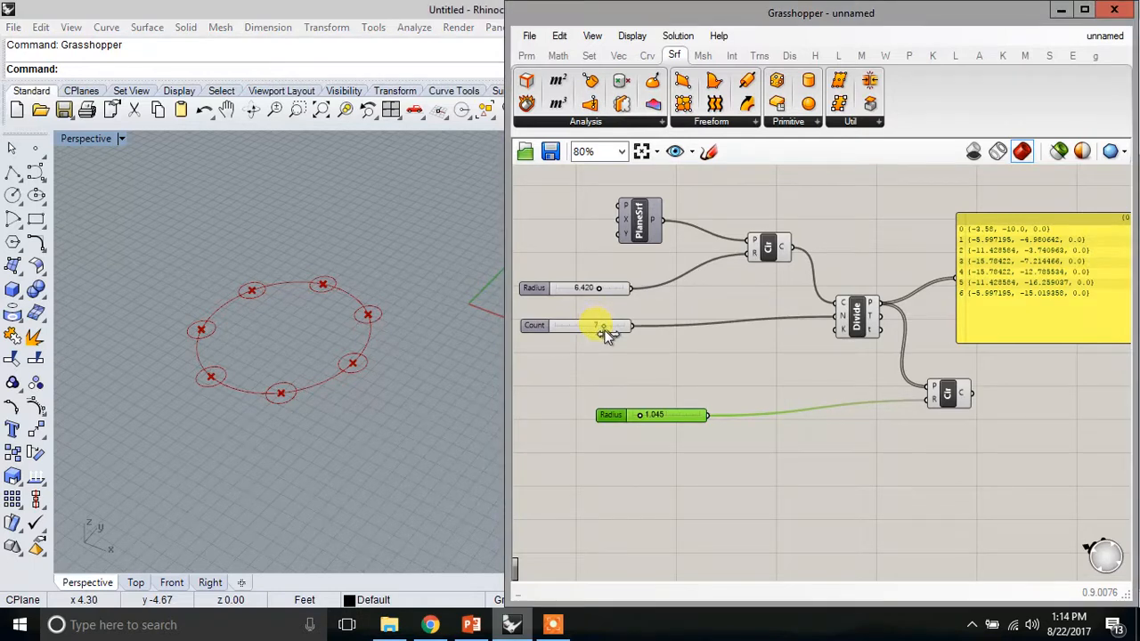
{"action": "mouse_move", "coordinate": [619, 330]}
{"action": "left_mouse_down"}
{"action": "mouse_move", "coordinate": [572, 329]}
{"action": "mouse_move", "coordinate": [603, 328]}
{"action": "left_mouse_up"}
{"action": "left_click", "coordinate": [705, 382]}
Turn off the viewport preview of the Divide Curve component
{"action": "left_click", "coordinate": [853, 322]}
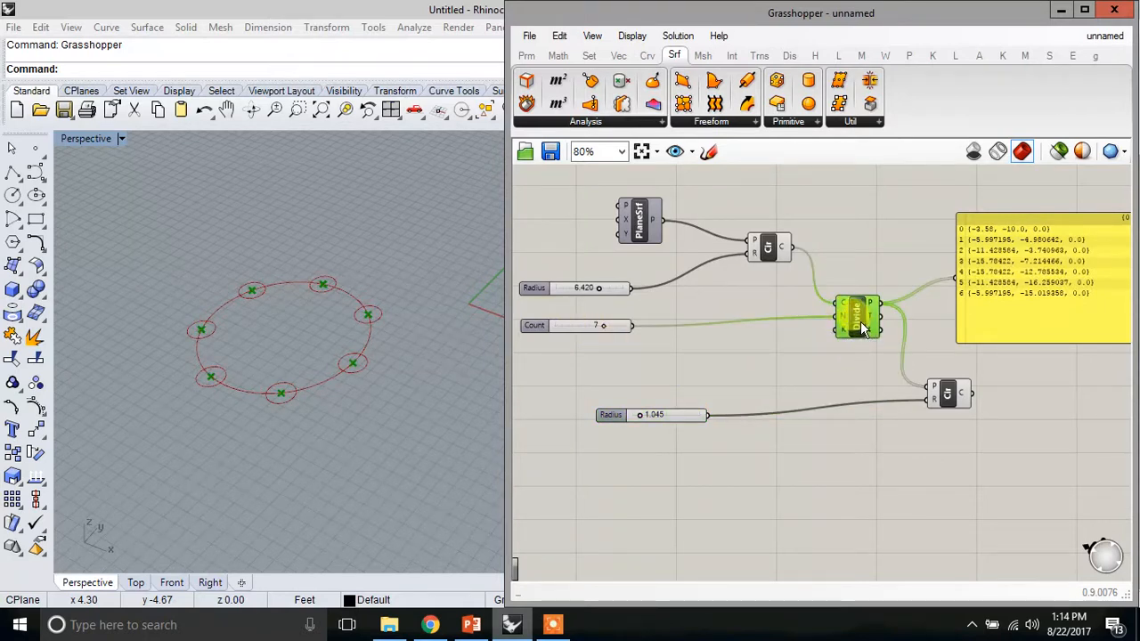
{"action": "right_click", "coordinate": [857, 323]}
{"action": "left_click", "coordinate": [910, 358]}
{"action": "left_click", "coordinate": [841, 226]}
{"action": "left_click", "coordinate": [273, 349]}
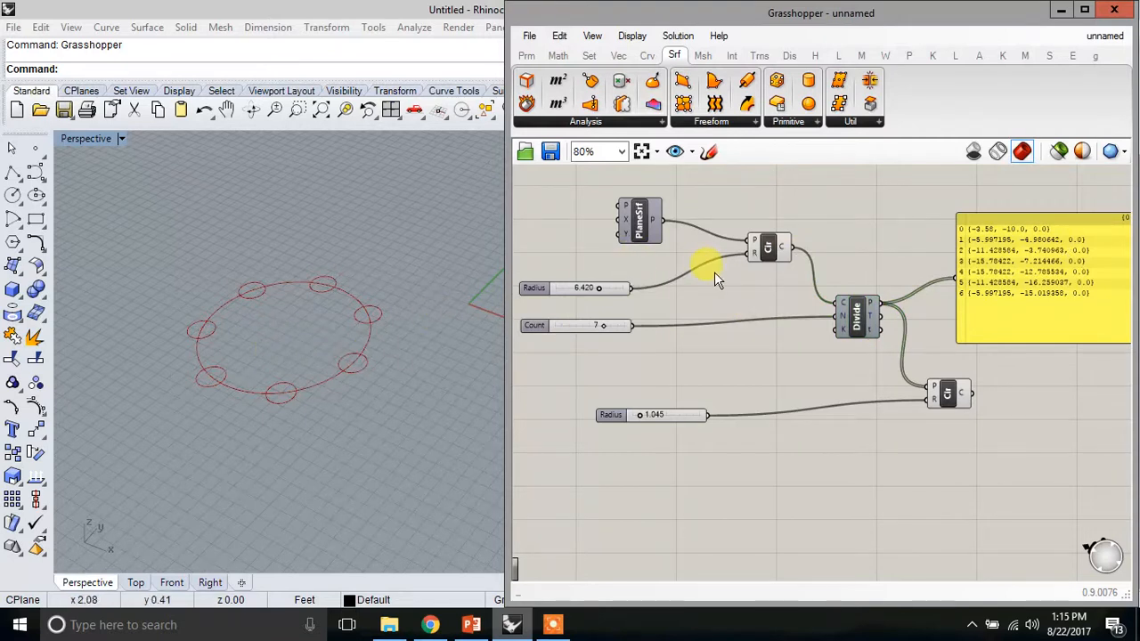
Turn off the preview of the first Circle component, the one feeding Divide Curve
{"action": "left_click", "coordinate": [764, 248]}
{"action": "right_click", "coordinate": [768, 249]}
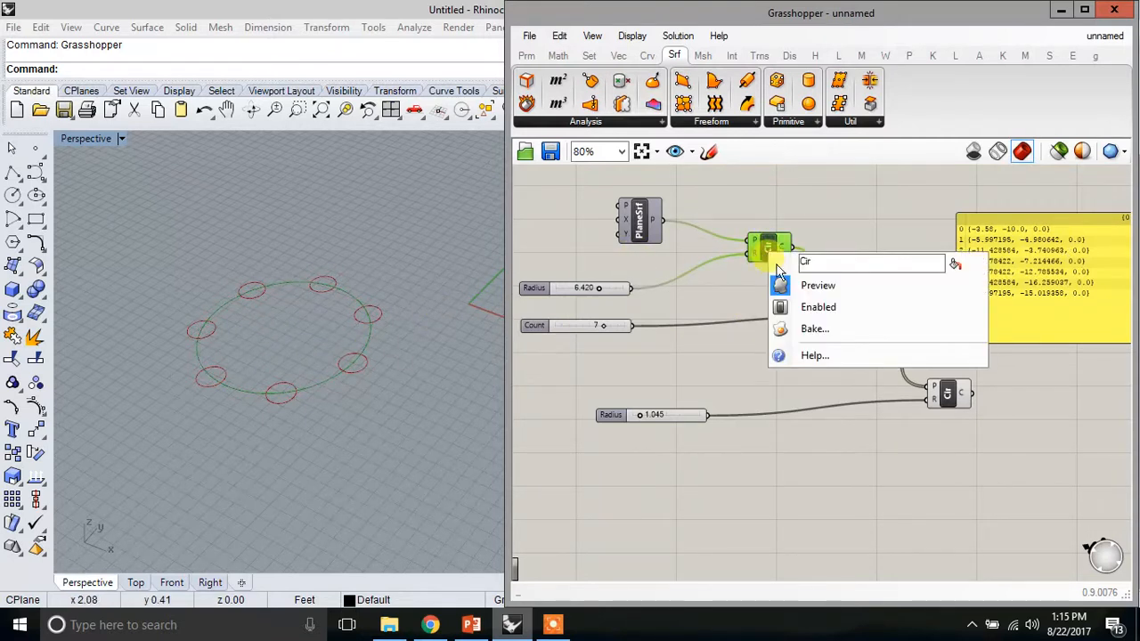
{"action": "left_click", "coordinate": [819, 287]}
{"action": "left_click", "coordinate": [841, 237]}
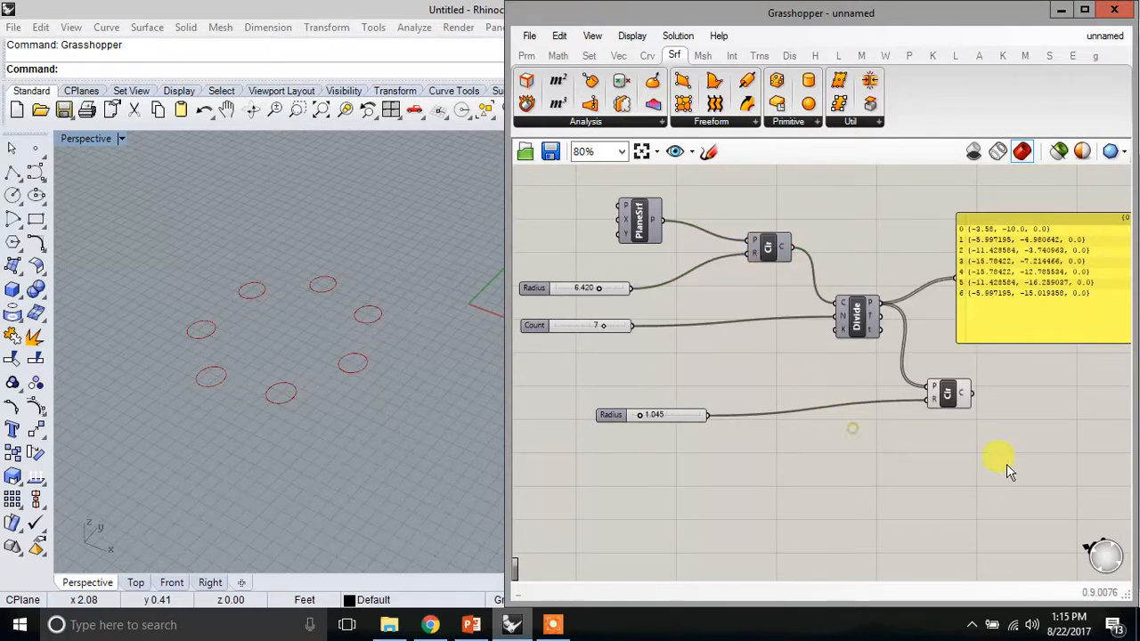
Set the second Circle's Radius slider to 3.420 and the Count slider to 10
{"action": "left_click_drag", "start_coordinate": [640, 415], "coordinate": [655, 413]}
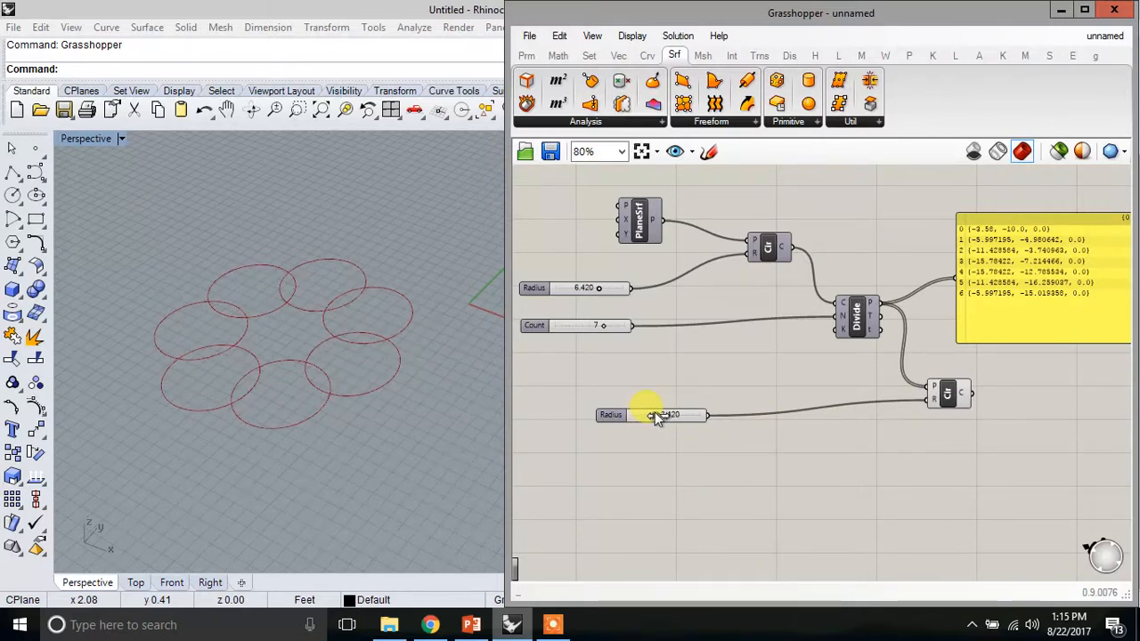
{"action": "left_click_drag", "start_coordinate": [594, 326], "coordinate": [625, 324]}
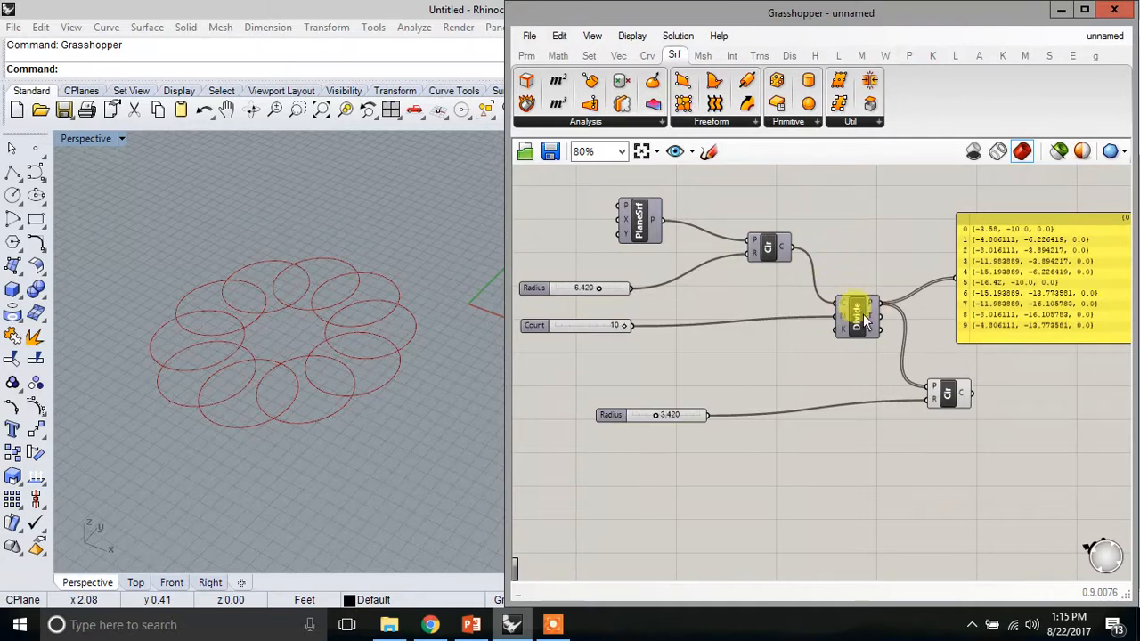
Move Divide Curve slightly down and to the left, and the second Circle component slightly to the right
{"action": "left_click_drag", "start_coordinate": [861, 323], "coordinate": [848, 336]}
{"action": "left_click", "coordinate": [858, 256]}
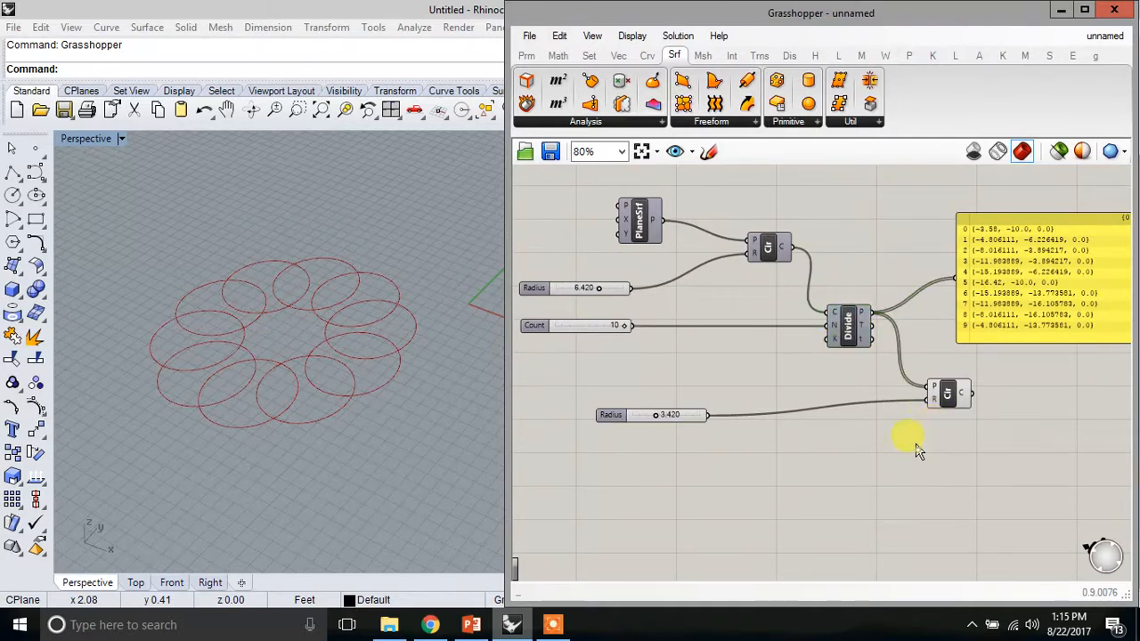
{"action": "left_click_drag", "start_coordinate": [943, 395], "coordinate": [956, 398]}
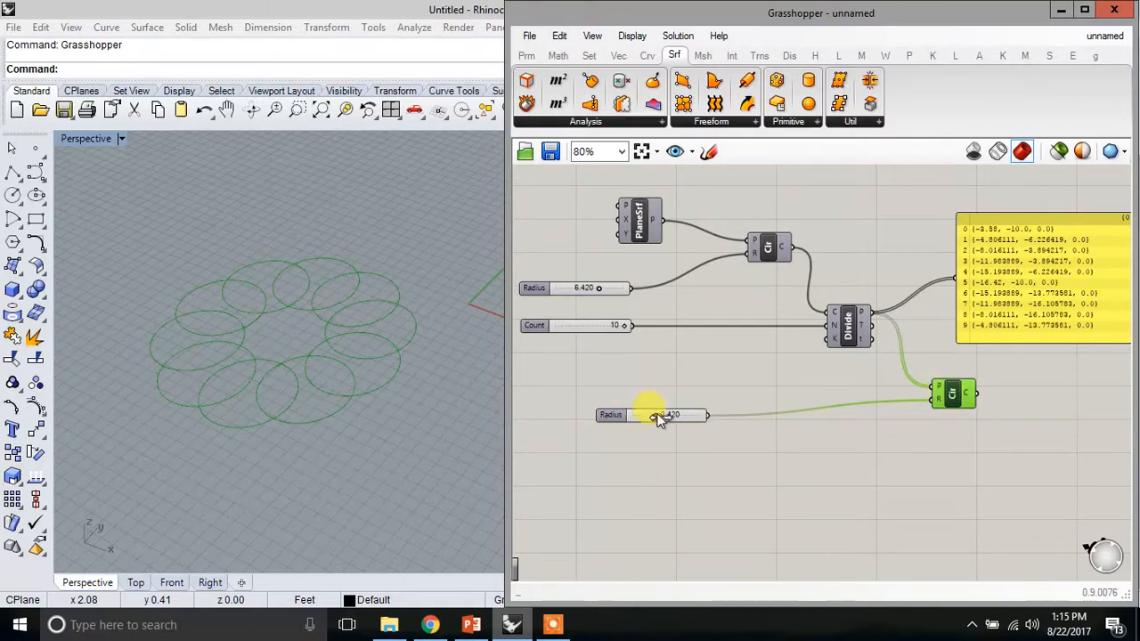
Set the second Circle's Radius slider to 2.920
{"action": "left_click_drag", "start_coordinate": [660, 420], "coordinate": [655, 419]}
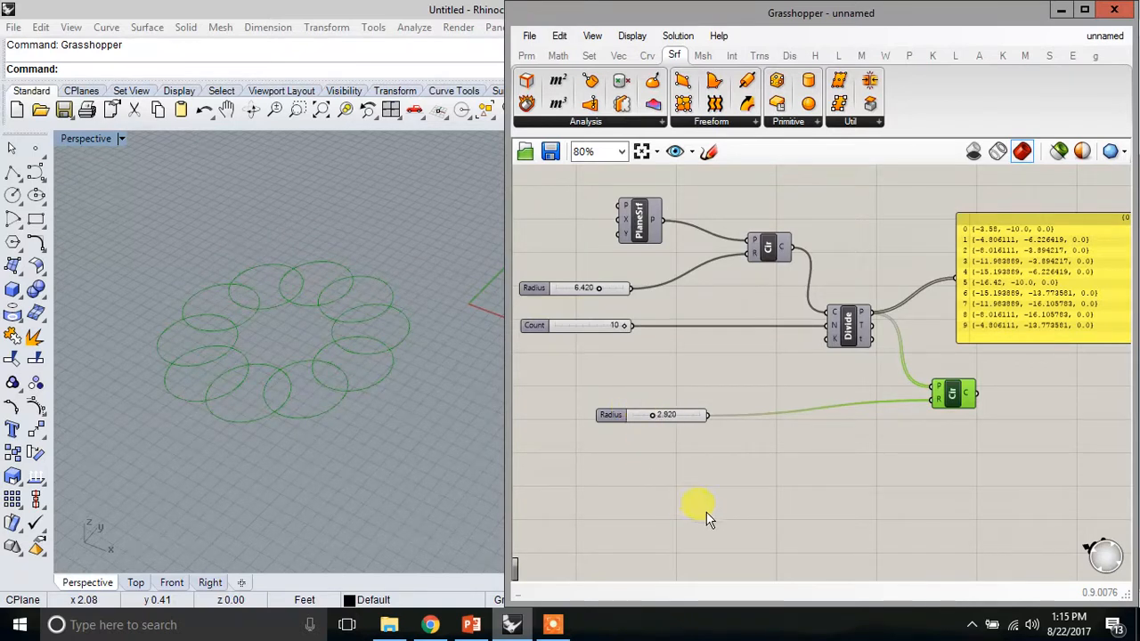
{"action": "left_click", "coordinate": [745, 516]}
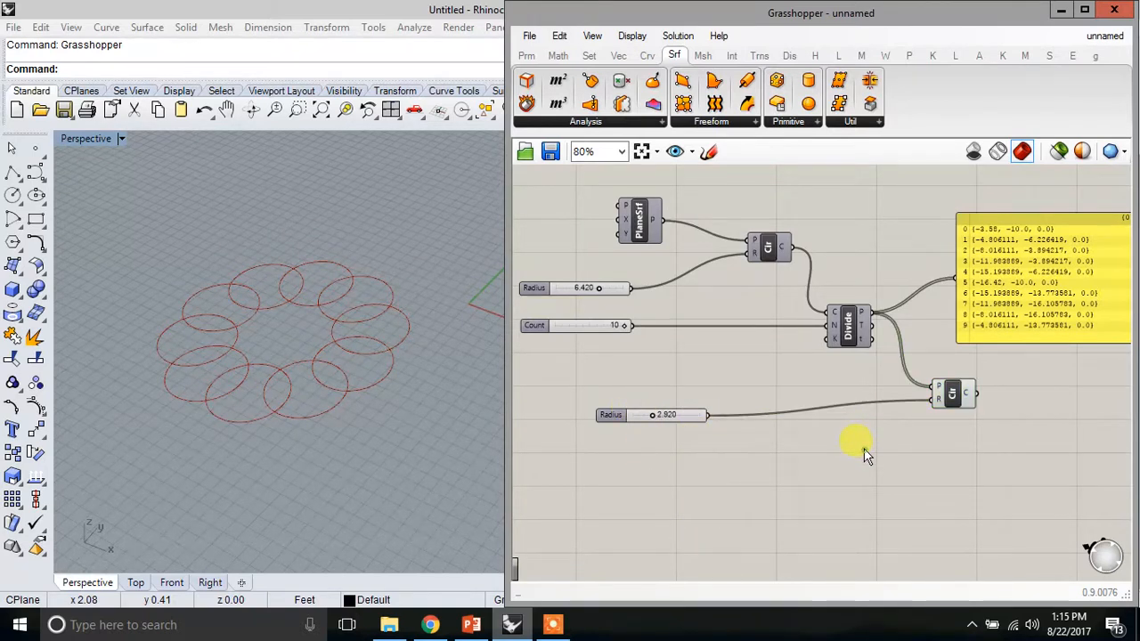
Widen the Grasshopper window and tidy the sliders, placing the second Circle's Radius slider farther right and closer to its component
{"action": "right_click_drag", "start_coordinate": [808, 457], "coordinate": [825, 433]}
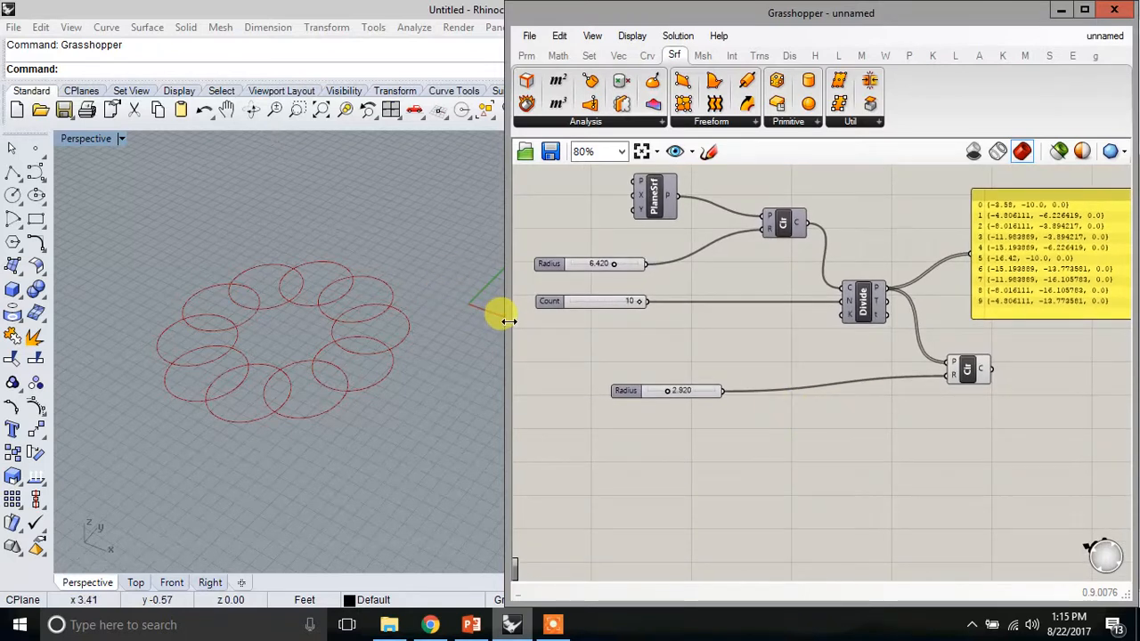
{"action": "left_click_drag", "start_coordinate": [508, 321], "coordinate": [478, 322]}
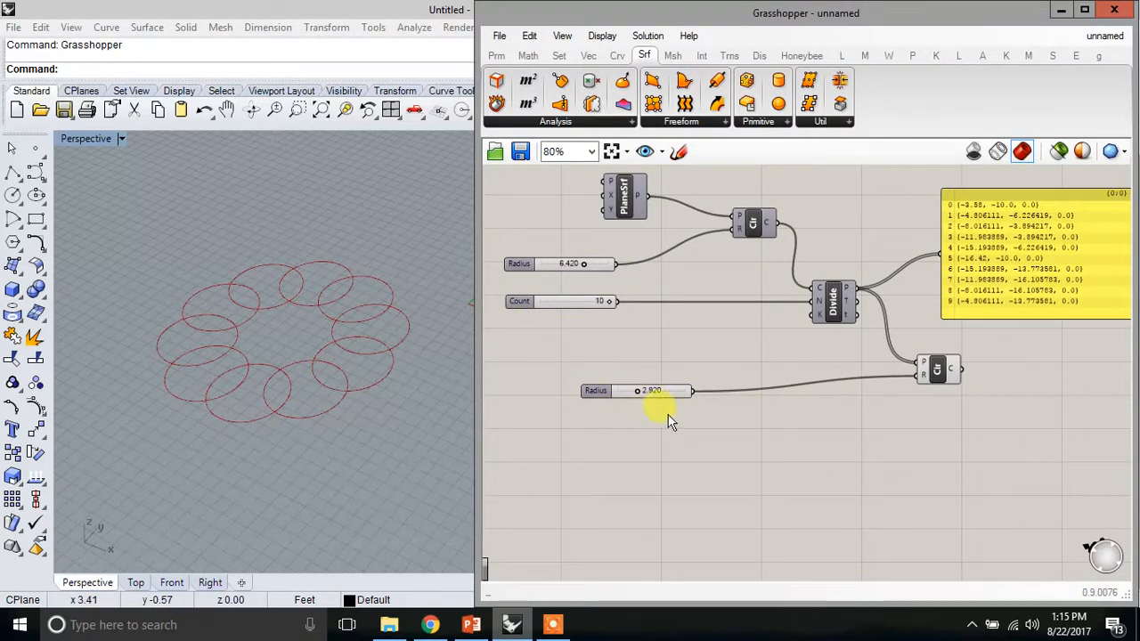
{"action": "left_click_drag", "start_coordinate": [669, 392], "coordinate": [688, 394]}
{"action": "left_click", "coordinate": [677, 351]}
{"action": "left_click_drag", "start_coordinate": [550, 268], "coordinate": [549, 273]}
{"action": "left_click", "coordinate": [551, 302]}
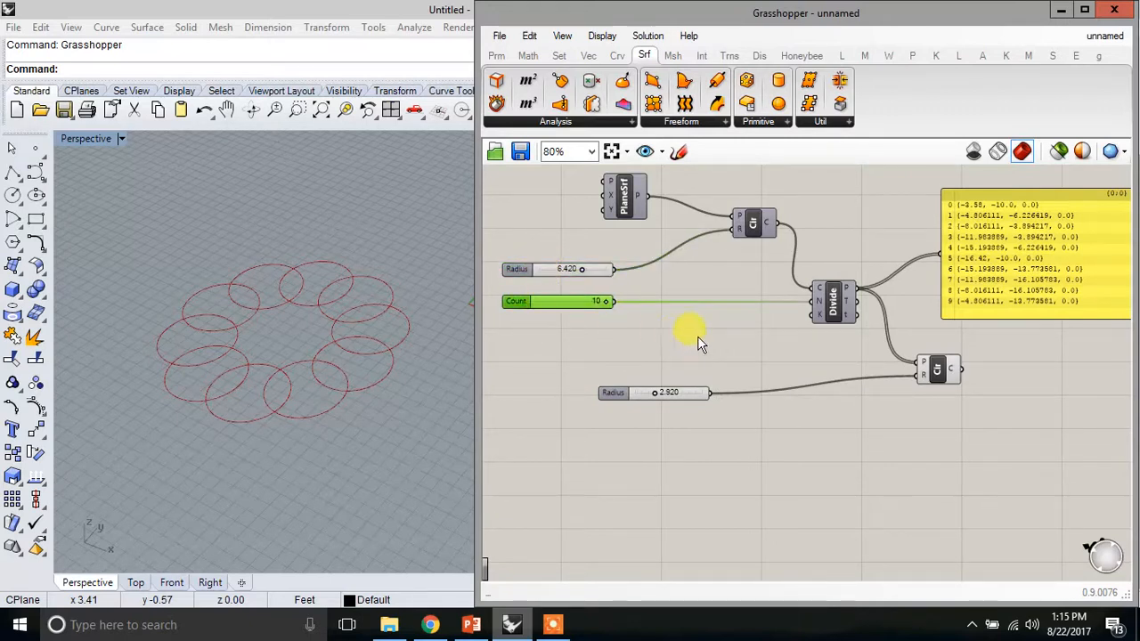
{"action": "left_click_drag", "start_coordinate": [468, 290], "coordinate": [455, 287]}
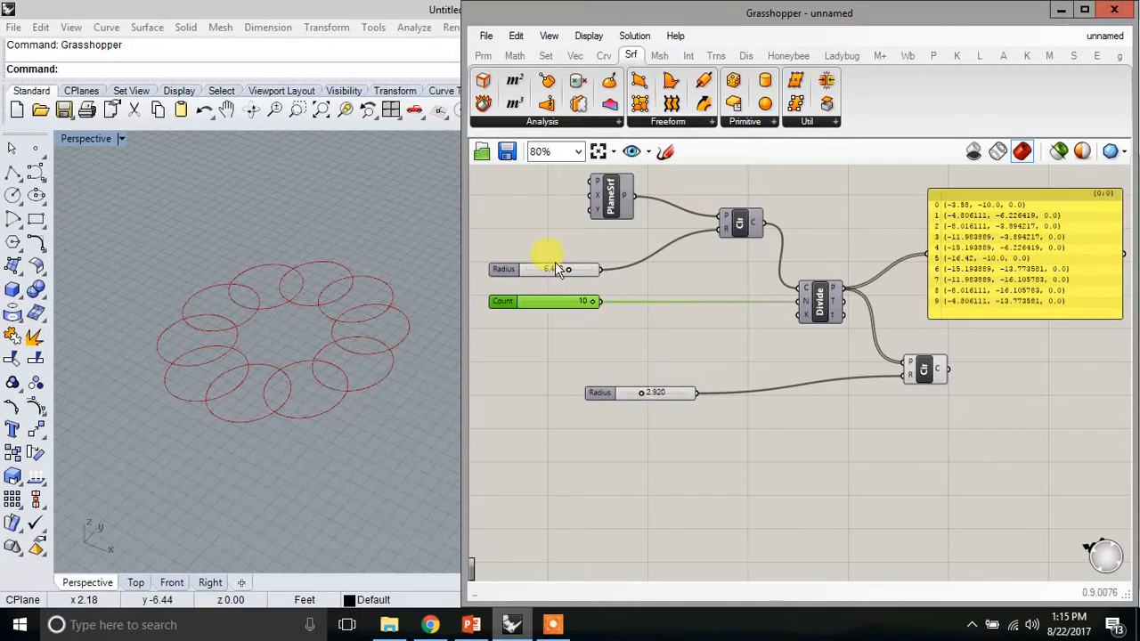
{"action": "left_click_drag", "start_coordinate": [631, 414], "coordinate": [659, 402]}
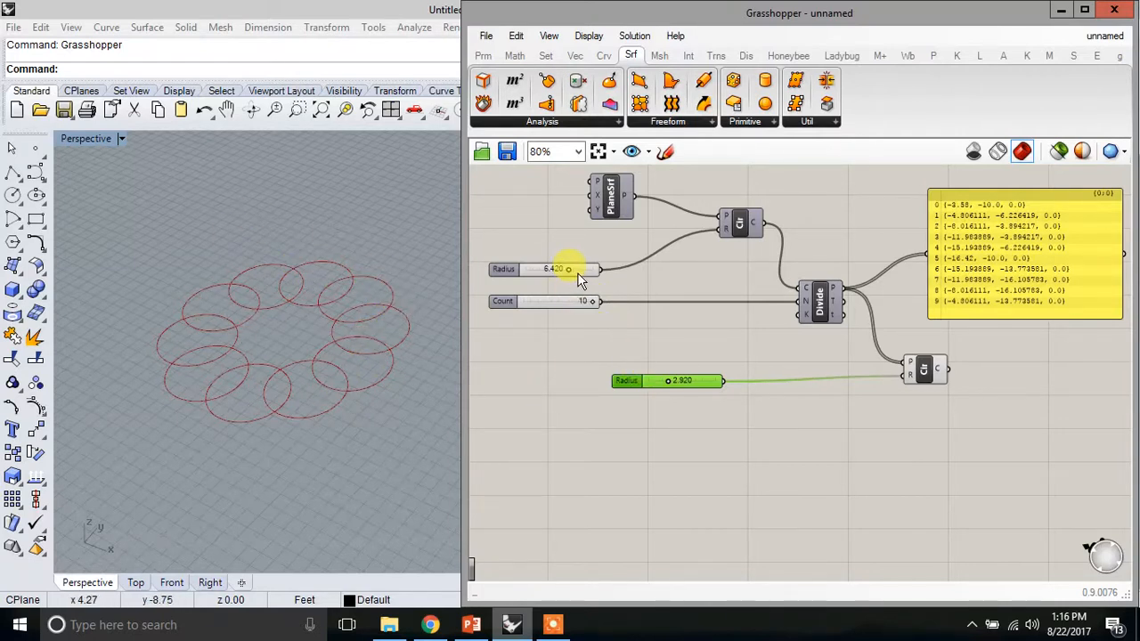
Place a Division component below the Count slider's wire and move the lower Radius slider down to make room
{"action": "left_click", "coordinate": [516, 56]}
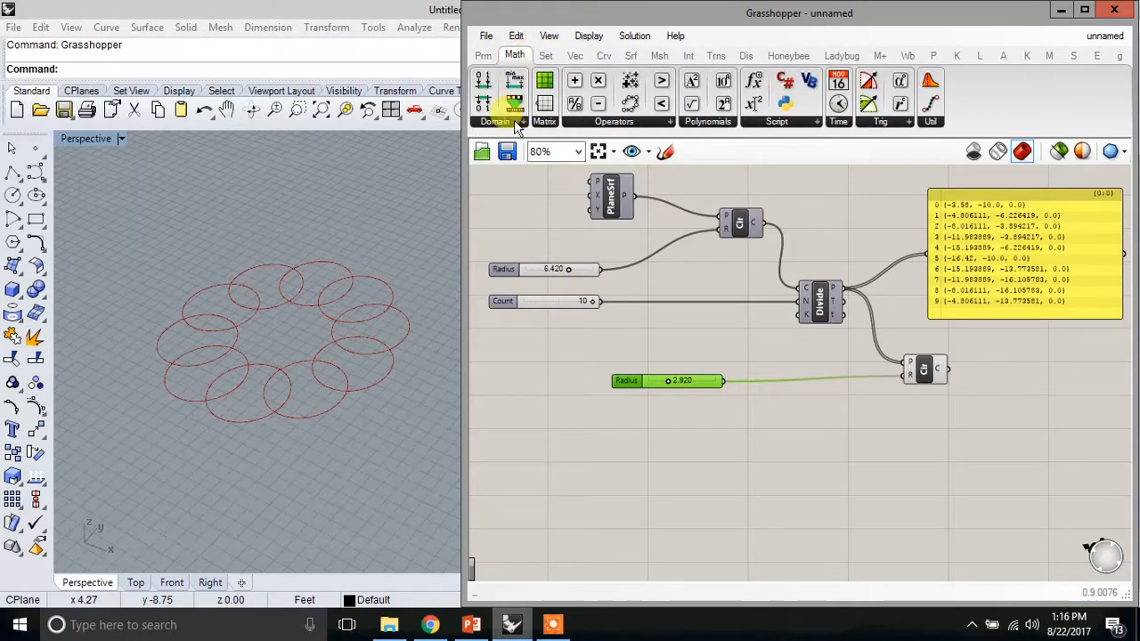
{"action": "left_click", "coordinate": [630, 82]}
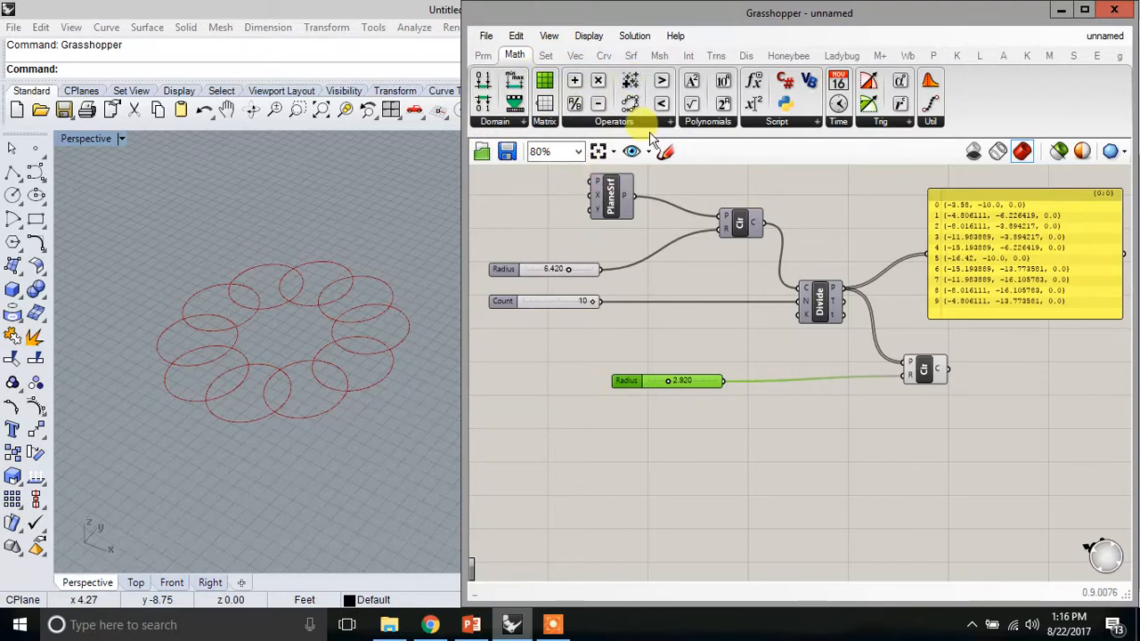
{"action": "left_click", "coordinate": [615, 121]}
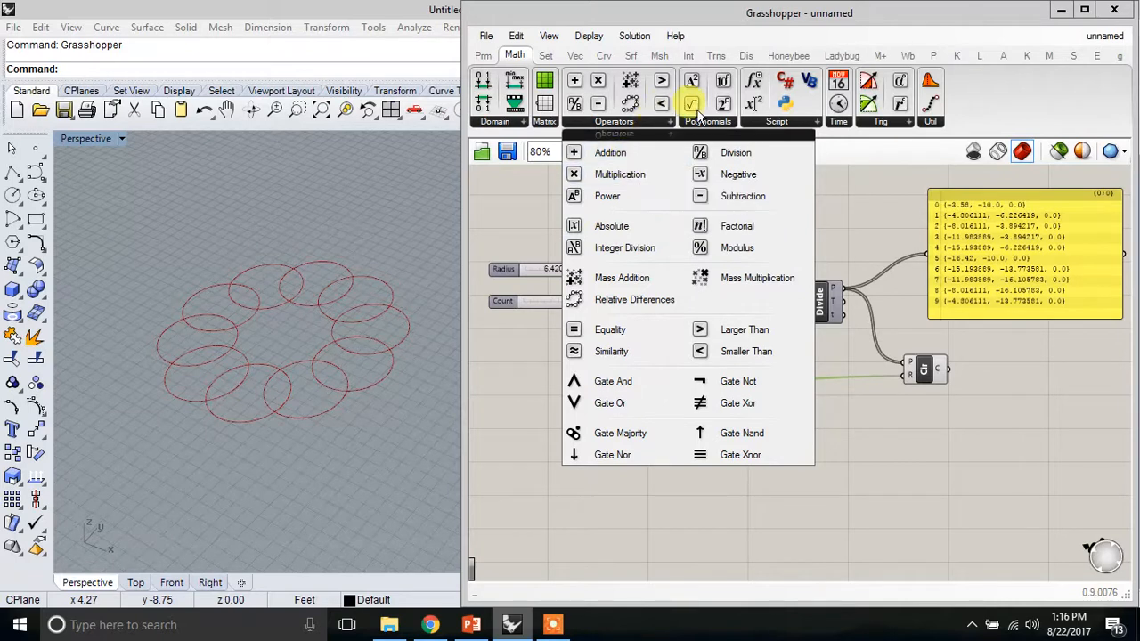
{"action": "left_click_drag", "start_coordinate": [726, 152], "coordinate": [632, 416]}
{"action": "left_click", "coordinate": [599, 343]}
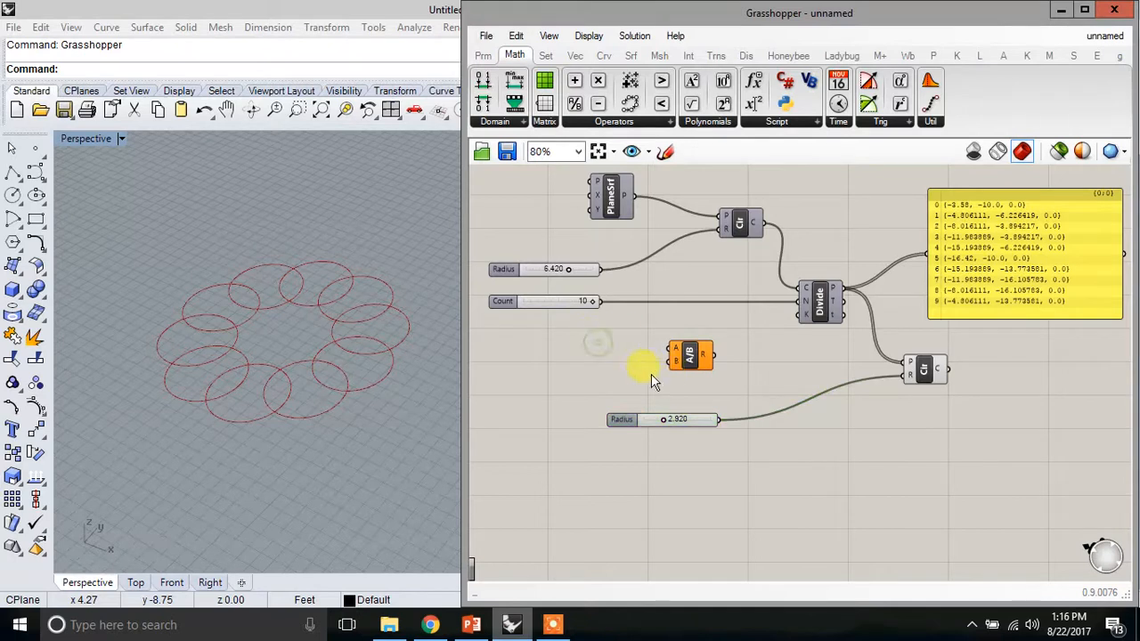
Duplicate the Count slider beside the Division component's inputs and set the copy's value to 2
{"action": "left_click", "coordinate": [565, 302]}
{"action": "left_click_drag", "start_coordinate": [568, 306], "coordinate": [615, 370], "text": "alt"}
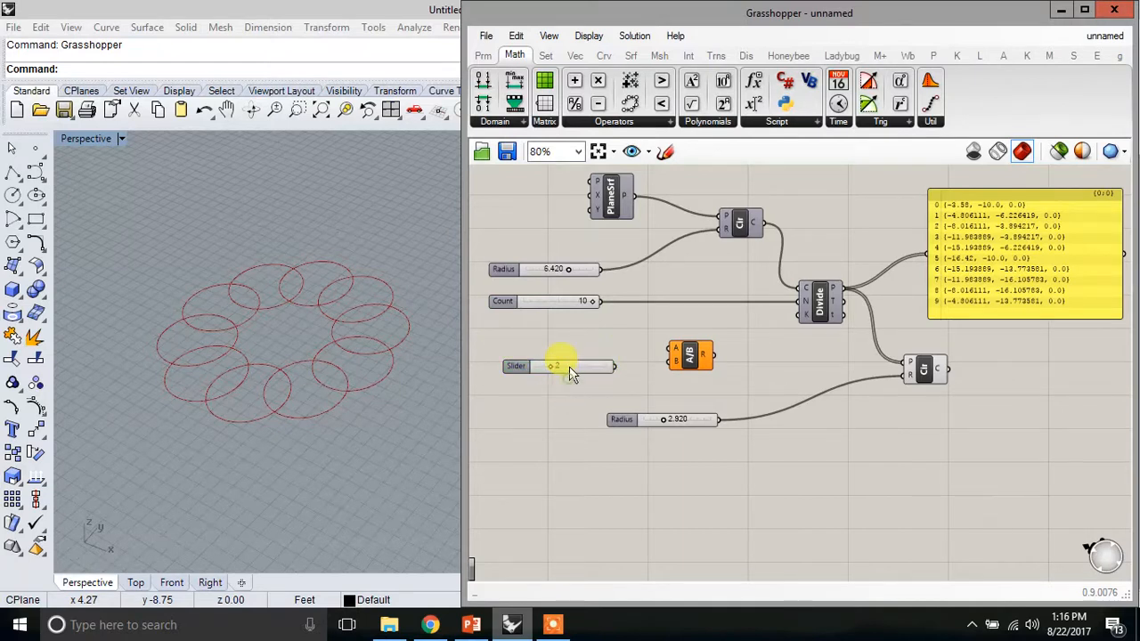
{"action": "double_click", "coordinate": [569, 366]}
{"action": "left_click", "coordinate": [580, 524]}
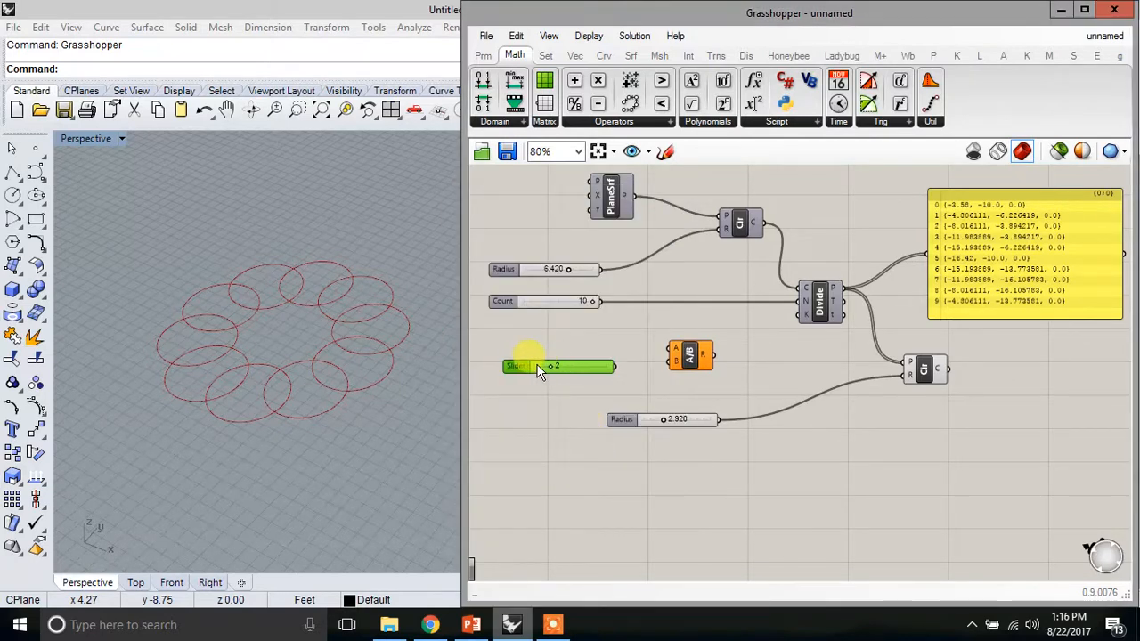
{"action": "scroll", "coordinate": [546, 370], "scroll_direction": "up", "scroll_amount": 2}
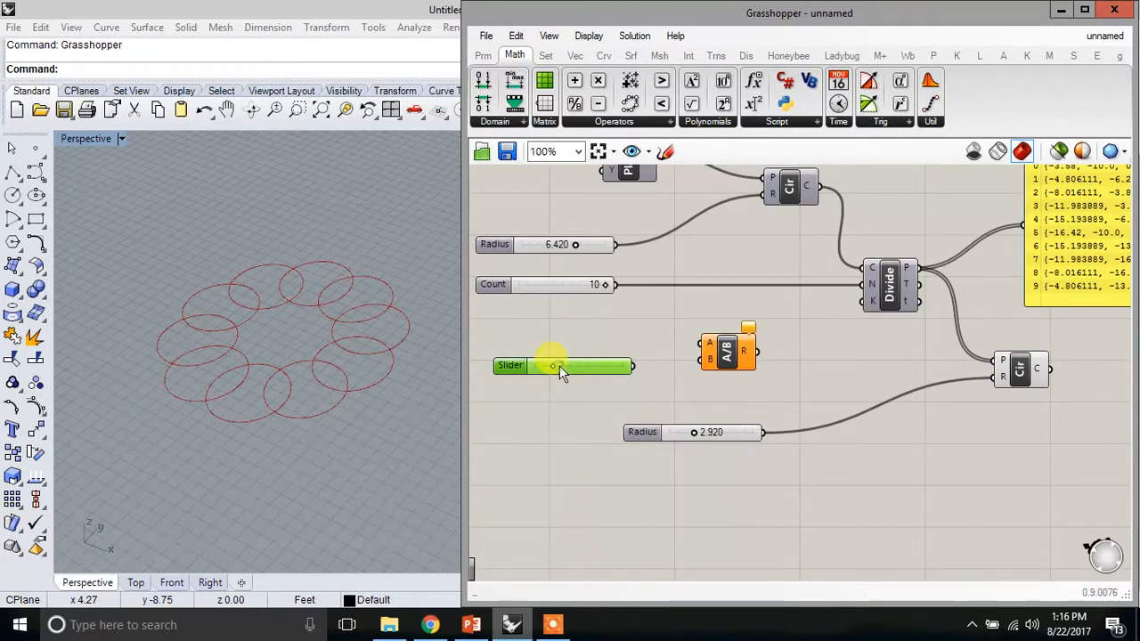
{"action": "double_click", "coordinate": [564, 366]}
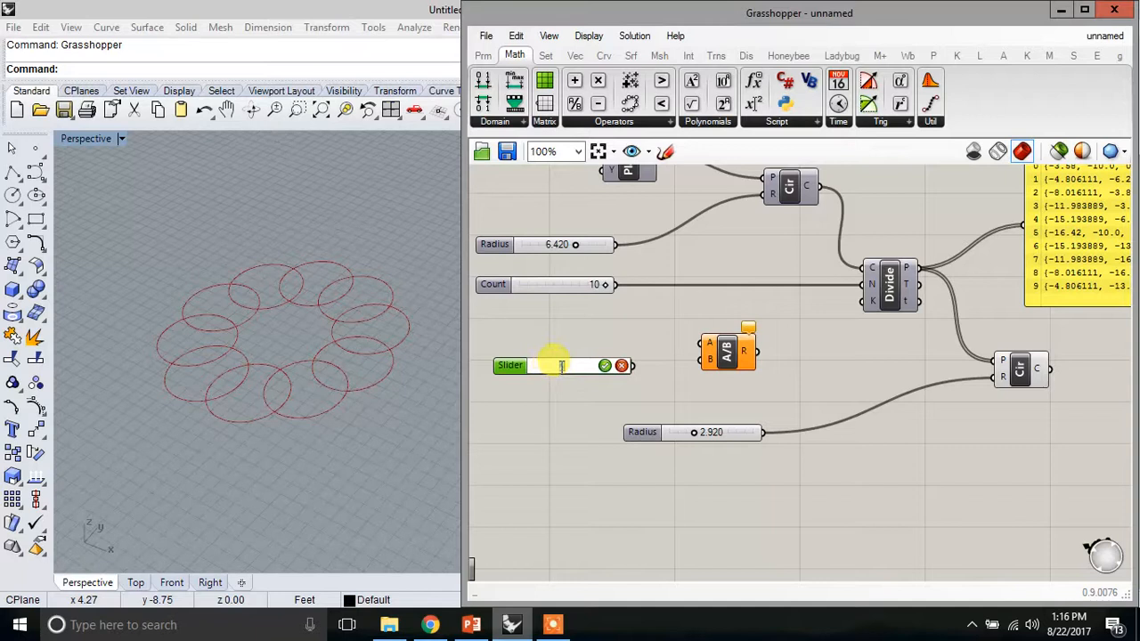
{"action": "type", "text": "3"}
{"action": "key", "text": "BackSpace"}
{"action": "type", "text": "2"}
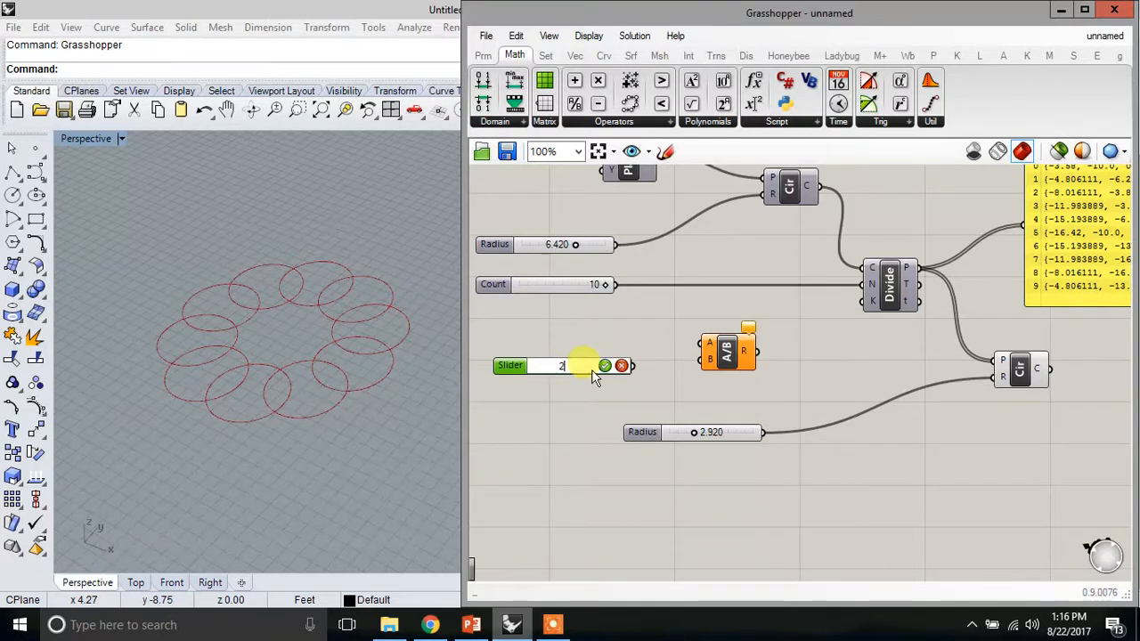
{"action": "key", "text": "Return"}
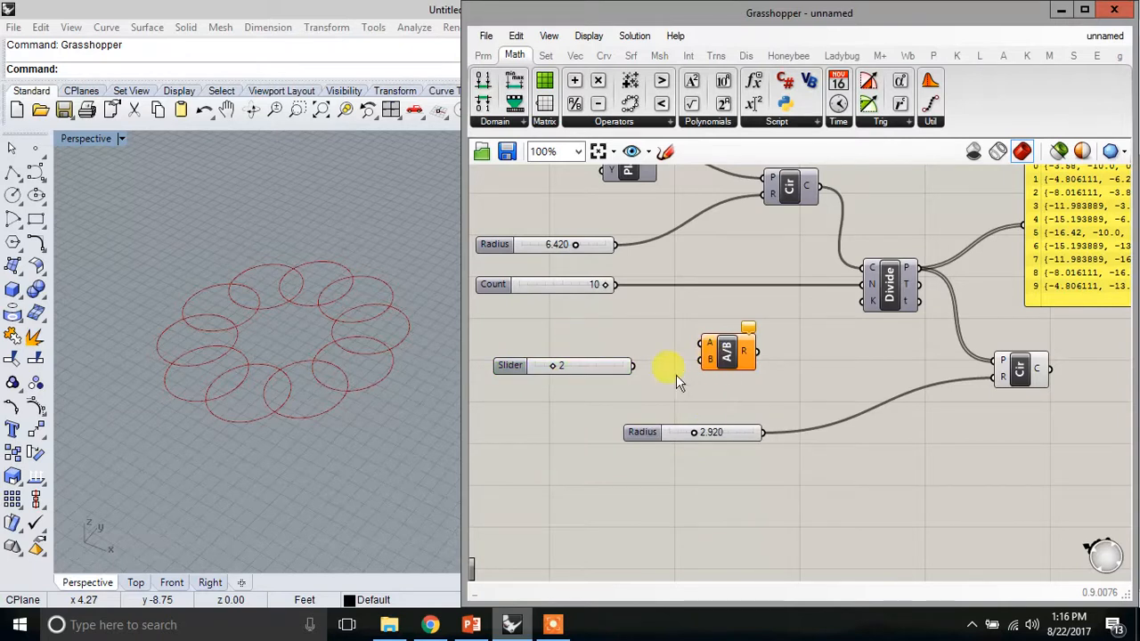
Connect the upper Radius slider to Division's A input and the new slider with value 2 to its B input
{"action": "left_click_drag", "start_coordinate": [619, 245], "coordinate": [702, 347]}
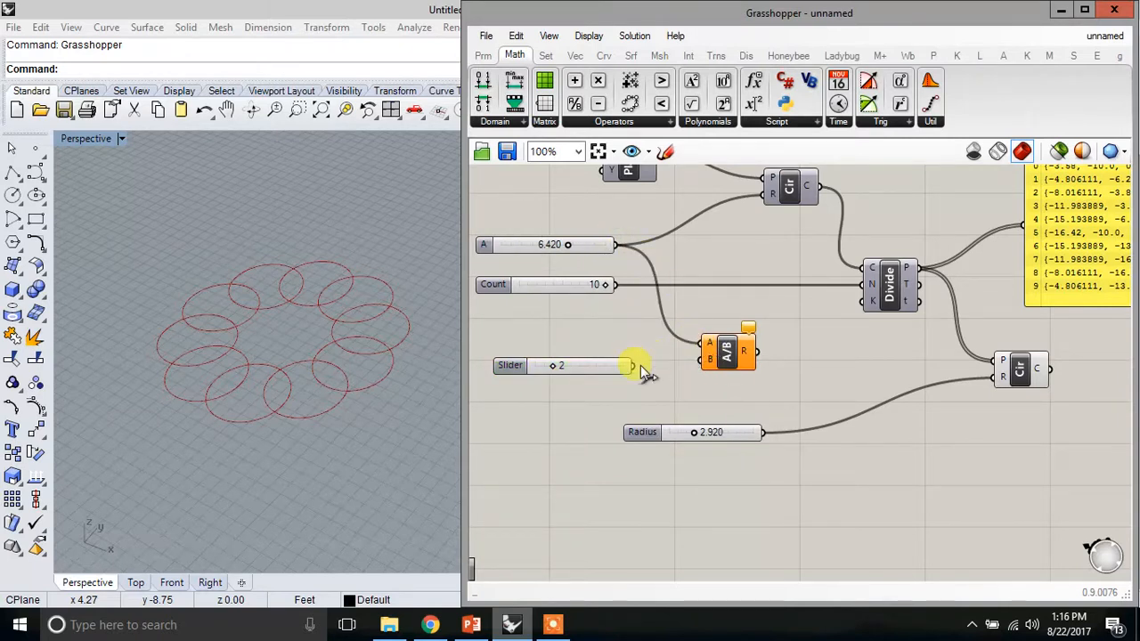
{"action": "left_click_drag", "start_coordinate": [633, 365], "coordinate": [708, 360]}
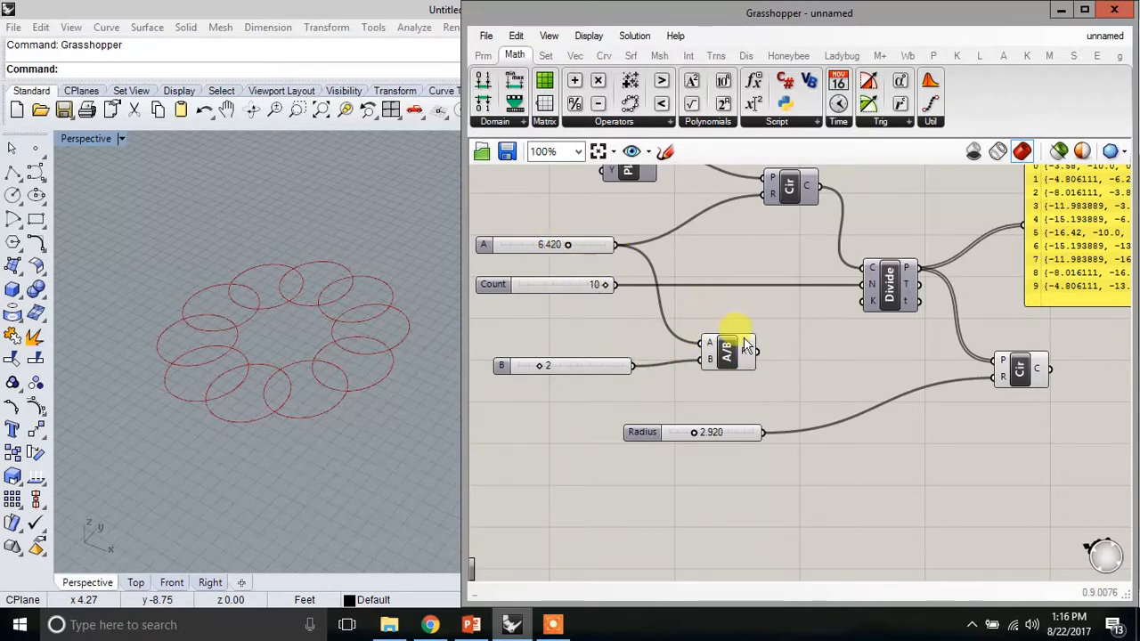
Connect Division's result to the second Circle's R input in place of the lower Radius slider, and delete that slider
{"action": "mouse_move", "coordinate": [751, 353]}
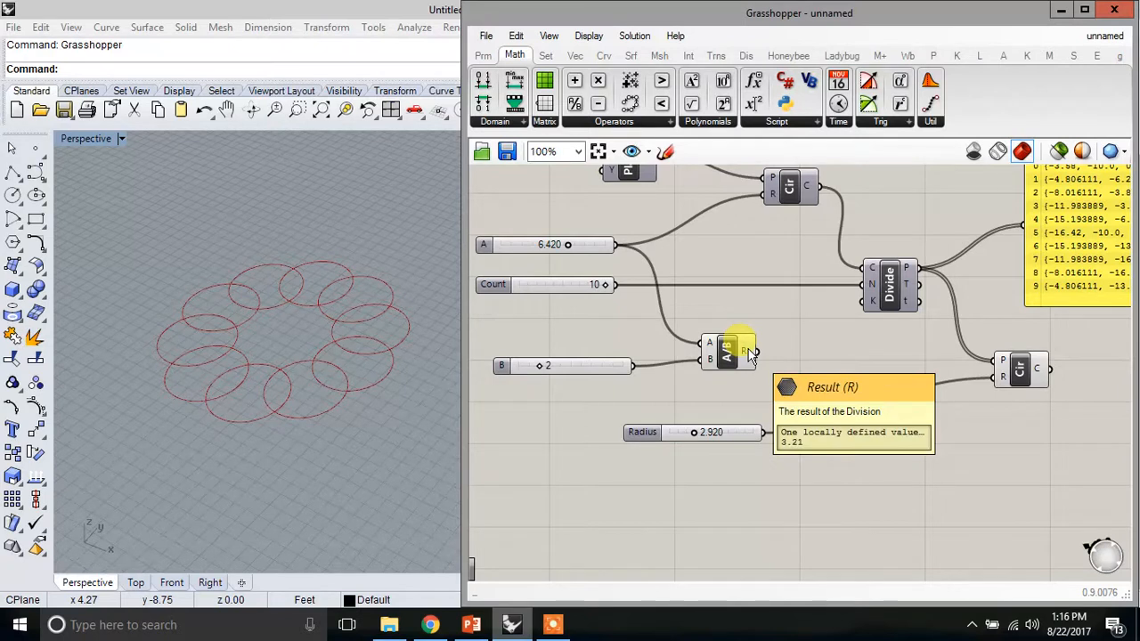
{"action": "left_click_drag", "start_coordinate": [895, 351], "coordinate": [1007, 376]}
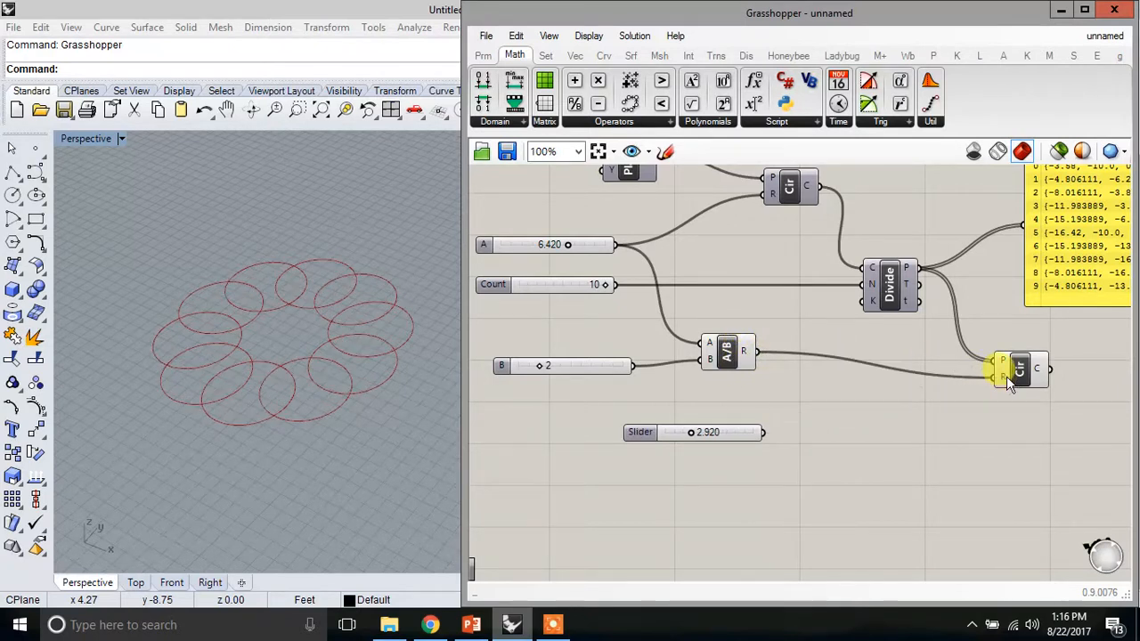
{"action": "left_click", "coordinate": [740, 437]}
{"action": "key", "text": "Delete"}
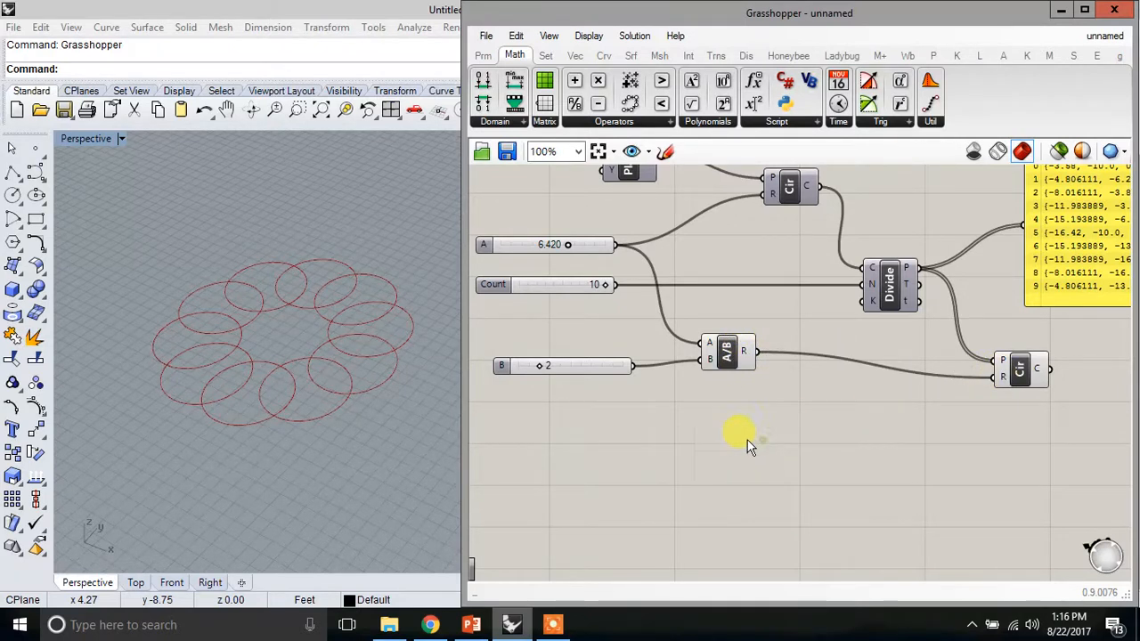
Shift the B slider and the Division component slightly to the right
{"action": "left_click_drag", "start_coordinate": [628, 369], "coordinate": [663, 375]}
{"action": "left_click", "coordinate": [735, 354]}
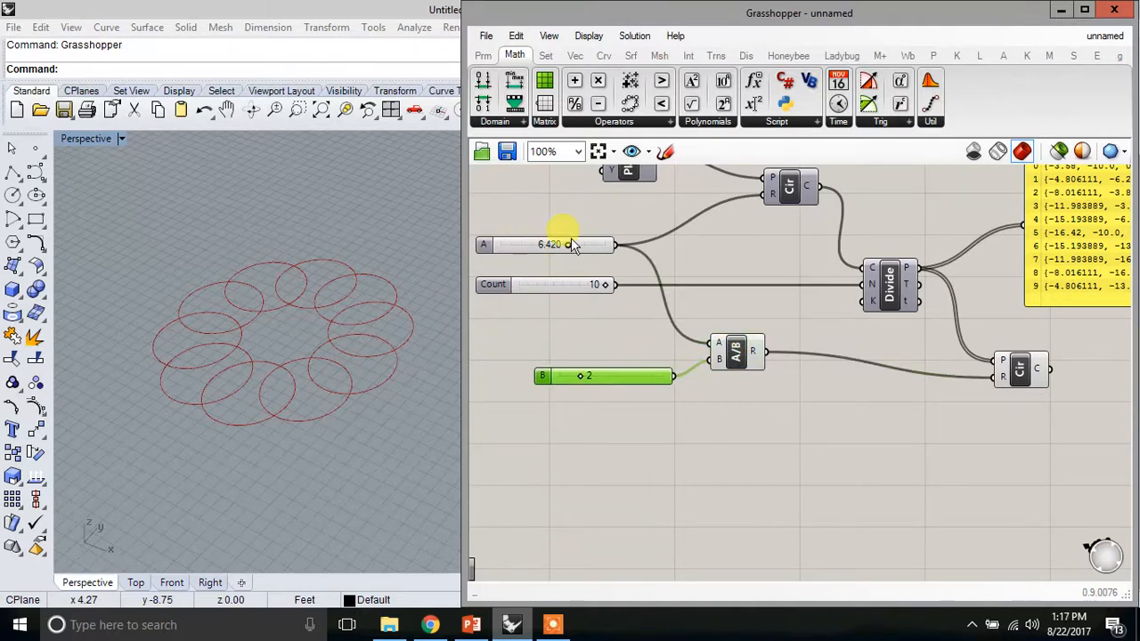
Adjust the sliders to a main radius A of 4.740 and a Count of 7
{"action": "left_click_drag", "start_coordinate": [570, 250], "coordinate": [598, 244]}
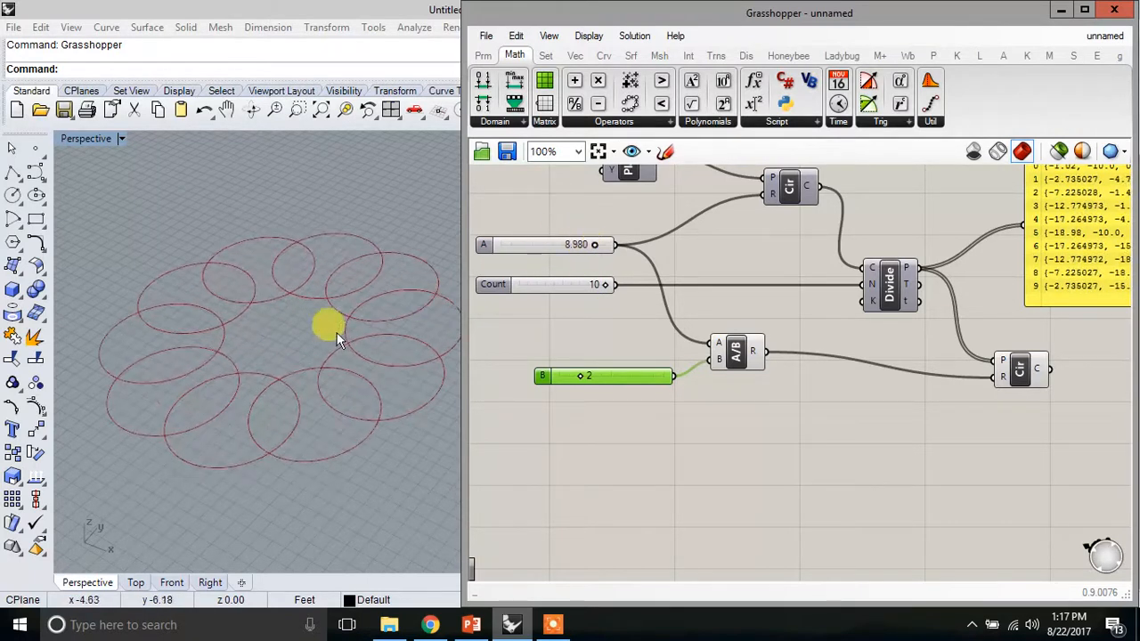
{"action": "left_click", "coordinate": [603, 291]}
{"action": "left_click_drag", "start_coordinate": [608, 287], "coordinate": [583, 285]}
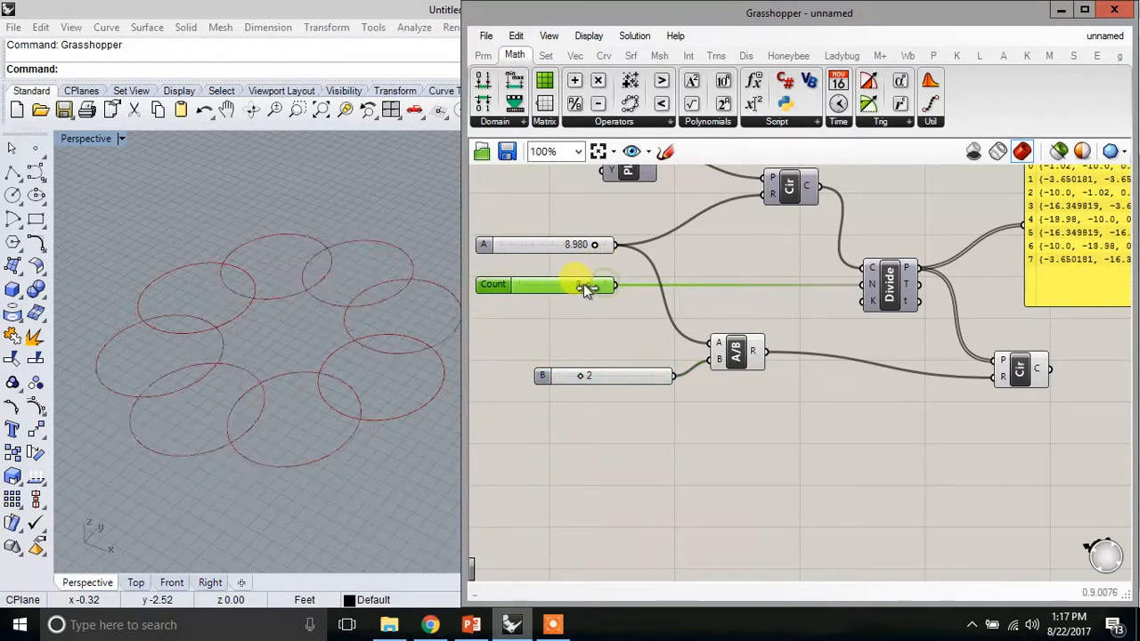
{"action": "left_click_drag", "start_coordinate": [590, 242], "coordinate": [551, 251]}
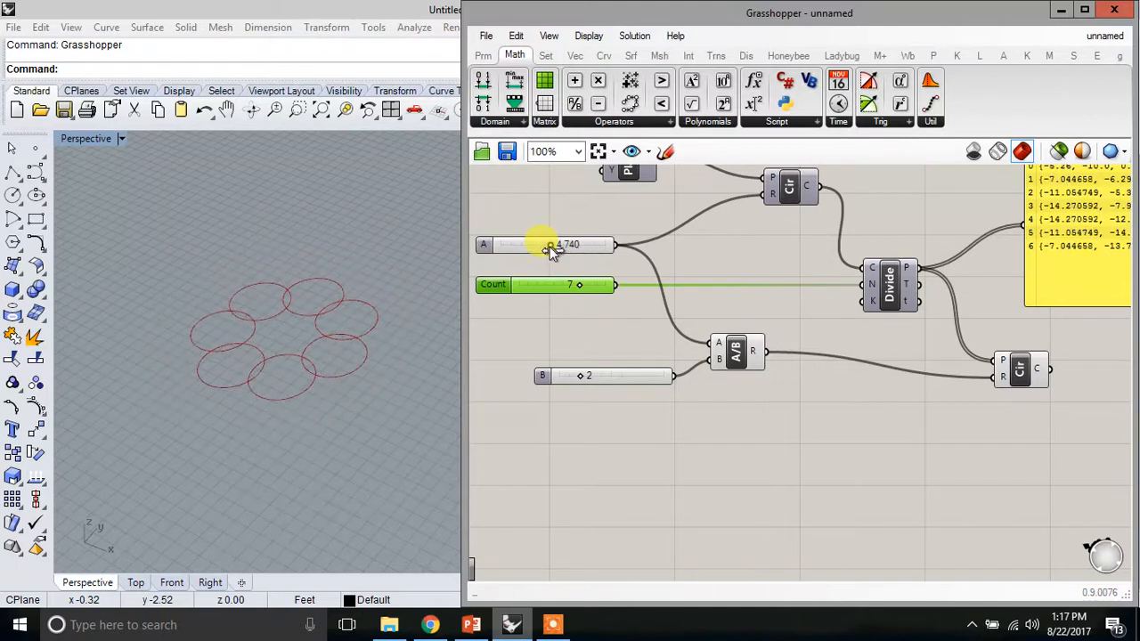
{"action": "left_click", "coordinate": [689, 421]}
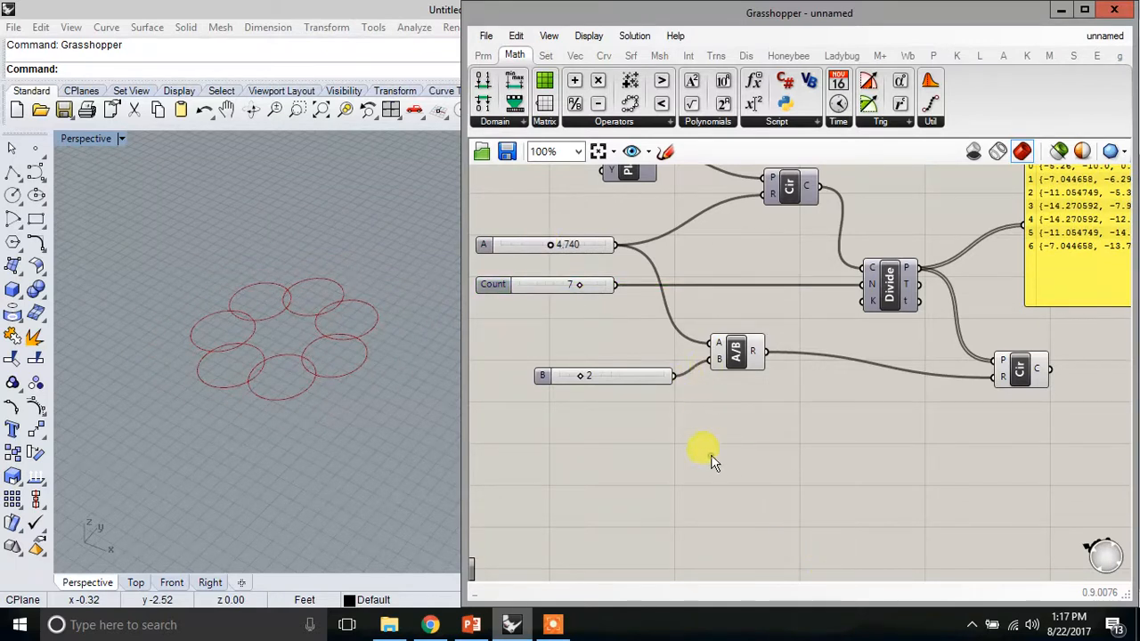
Widen the Grasshopper window slightly and shift the Division component a little to the right
{"action": "scroll", "coordinate": [771, 438], "scroll_direction": "down", "scroll_amount": 5}
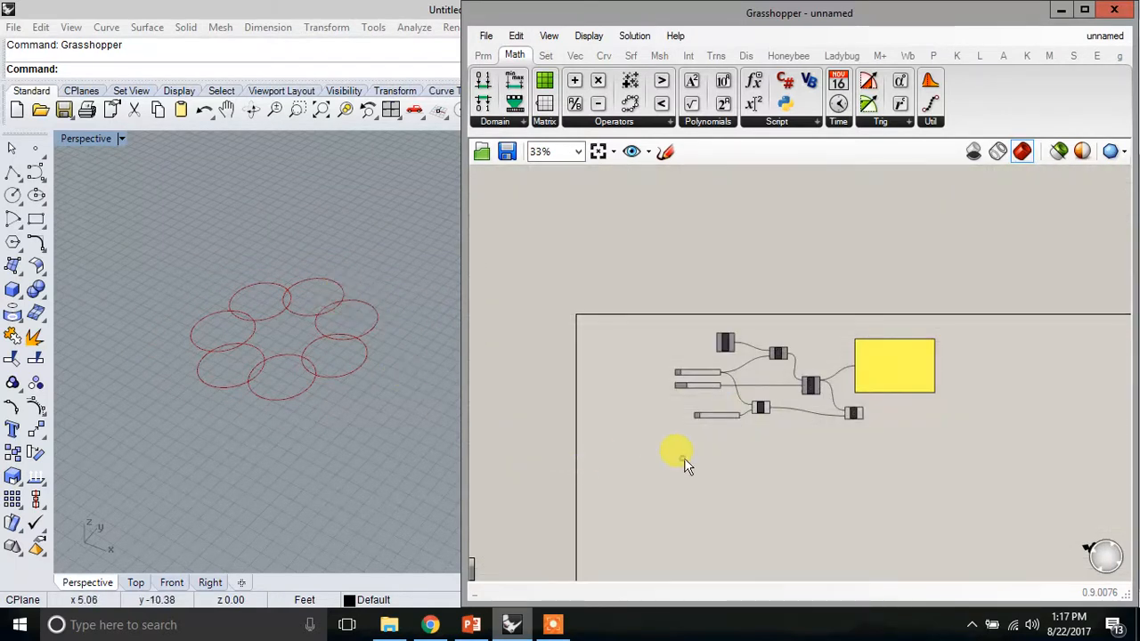
{"action": "scroll", "coordinate": [684, 458], "scroll_direction": "up", "scroll_amount": 3}
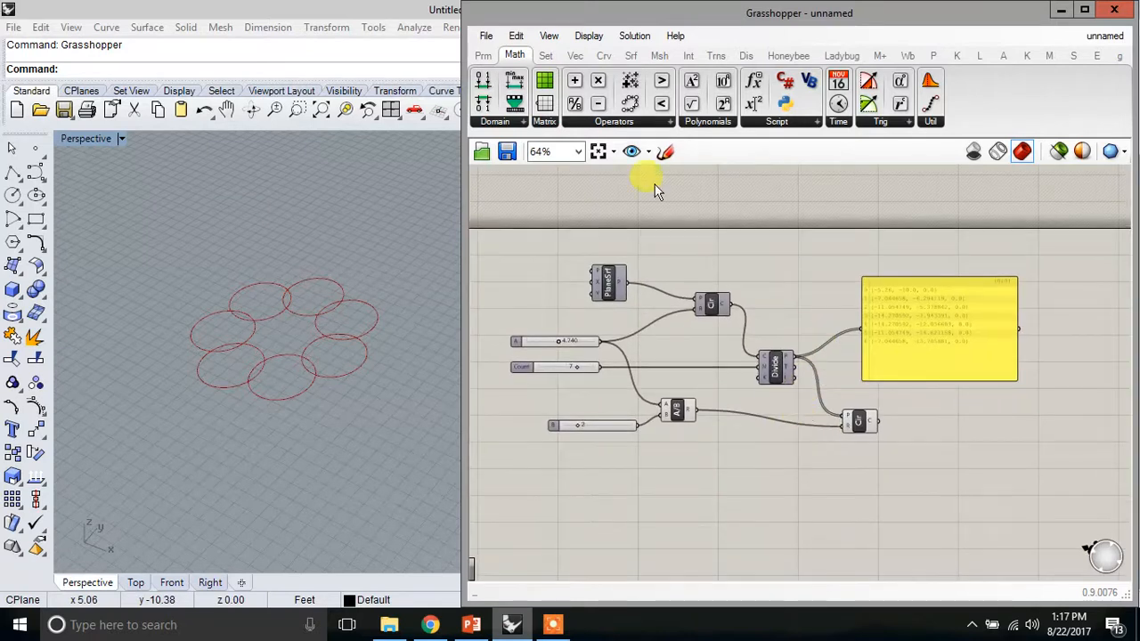
{"action": "left_click_drag", "start_coordinate": [461, 367], "coordinate": [434, 366]}
{"action": "scroll", "coordinate": [741, 448], "scroll_direction": "up", "scroll_amount": 2}
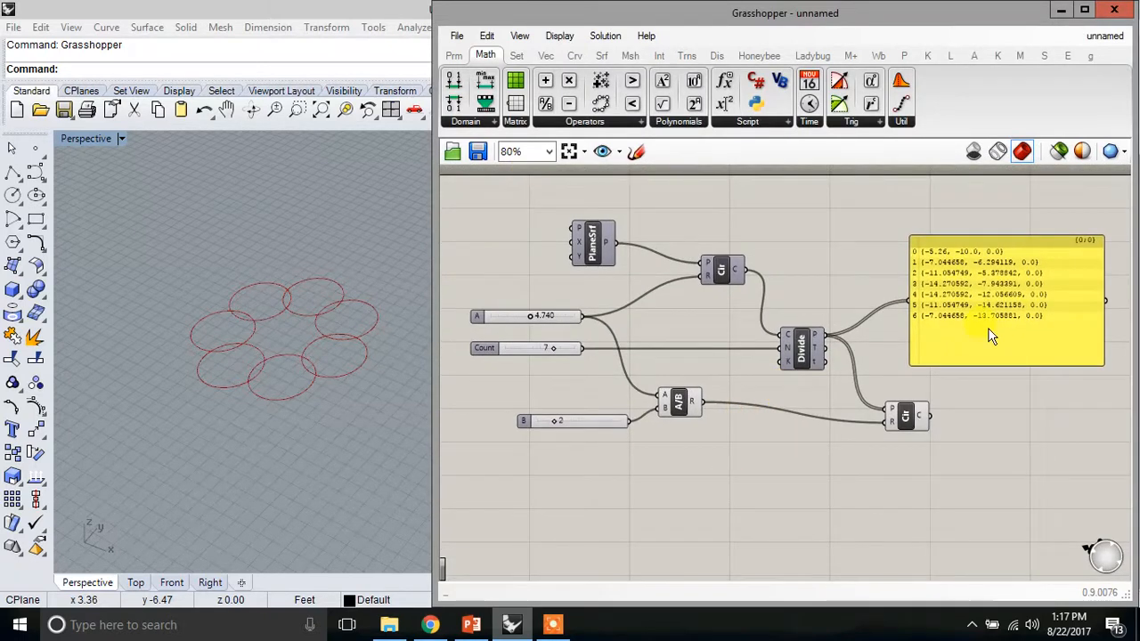
{"action": "left_click_drag", "start_coordinate": [696, 410], "coordinate": [707, 406]}
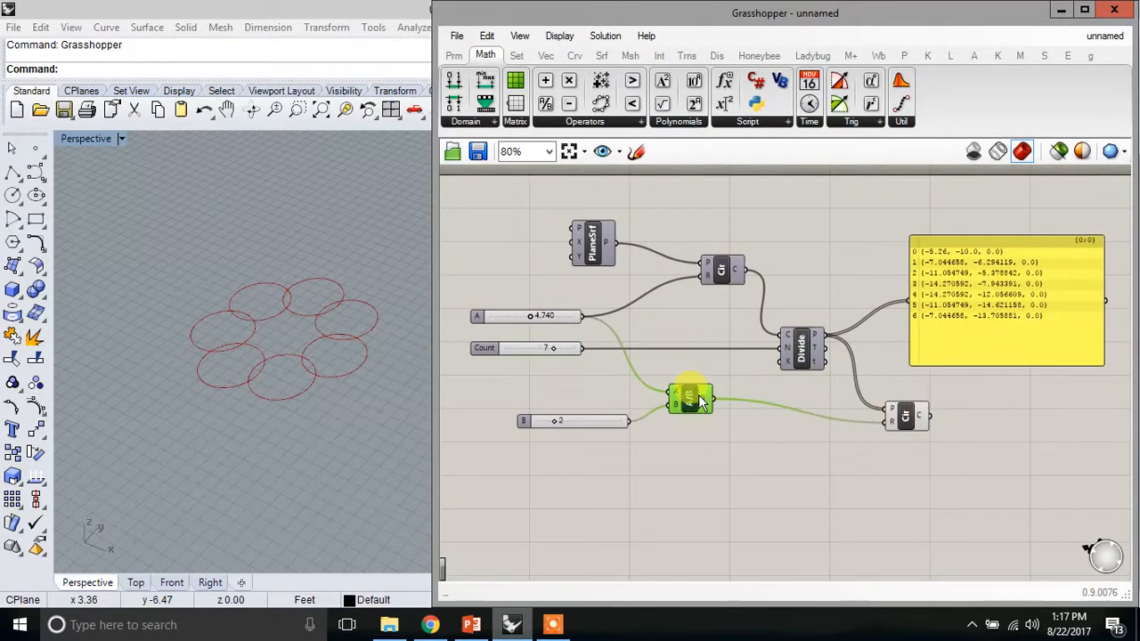
{"action": "left_click", "coordinate": [899, 430]}
{"action": "left_click", "coordinate": [702, 436]}
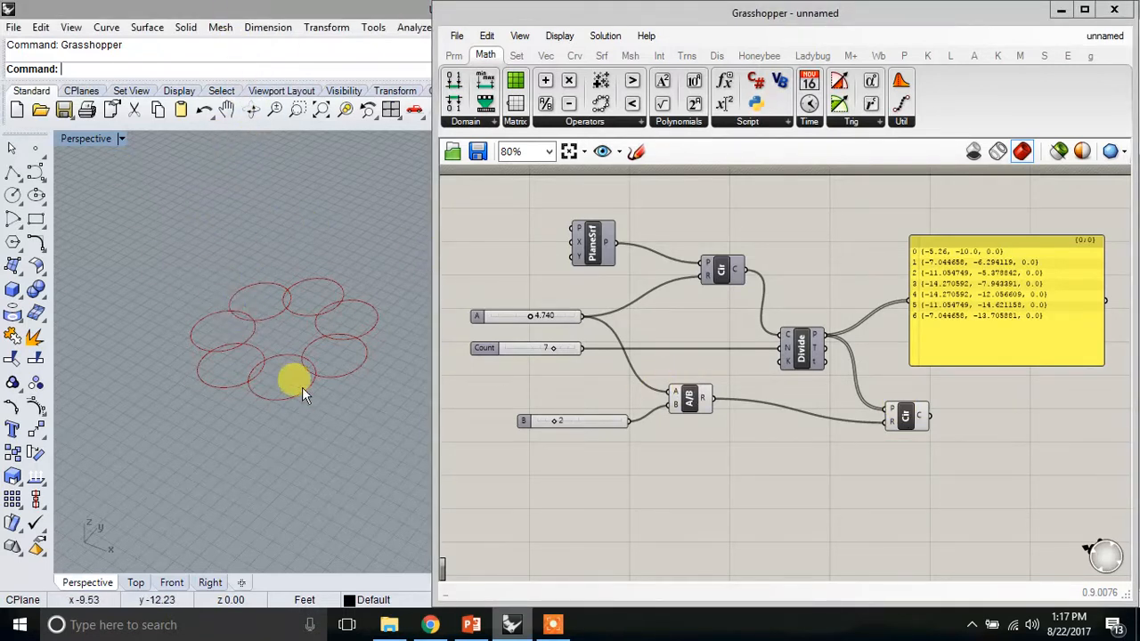
Bake the second Circle component's geometry onto Layer 01, keeping the colour by layer
{"action": "right_click", "coordinate": [908, 421]}
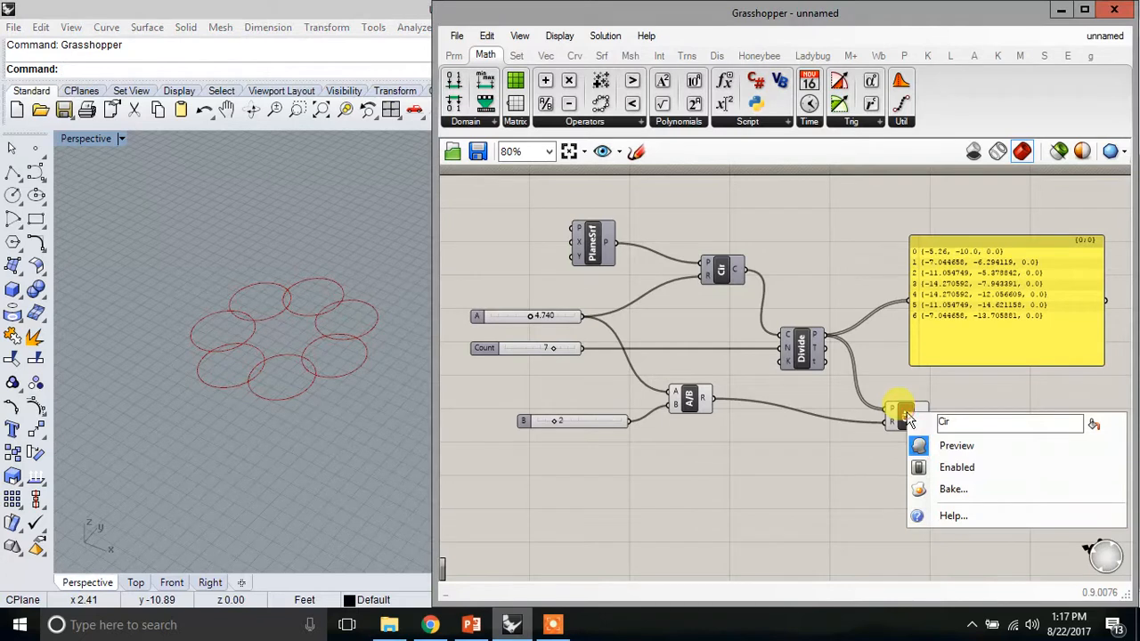
{"action": "left_click", "coordinate": [907, 414]}
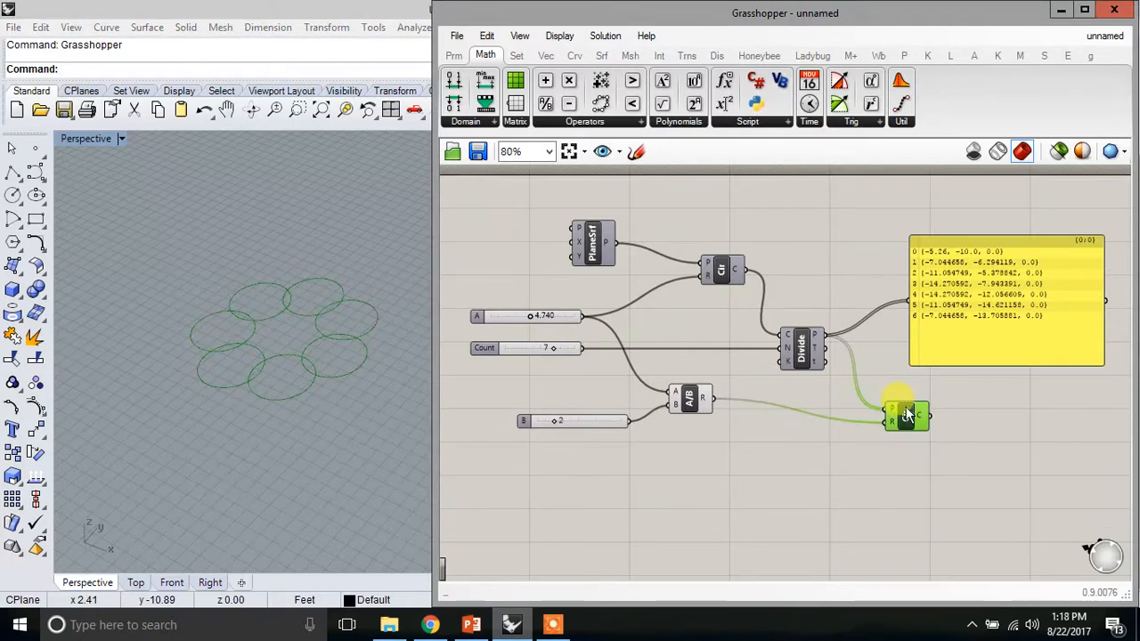
{"action": "left_click", "coordinate": [903, 465]}
{"action": "left_click", "coordinate": [908, 425]}
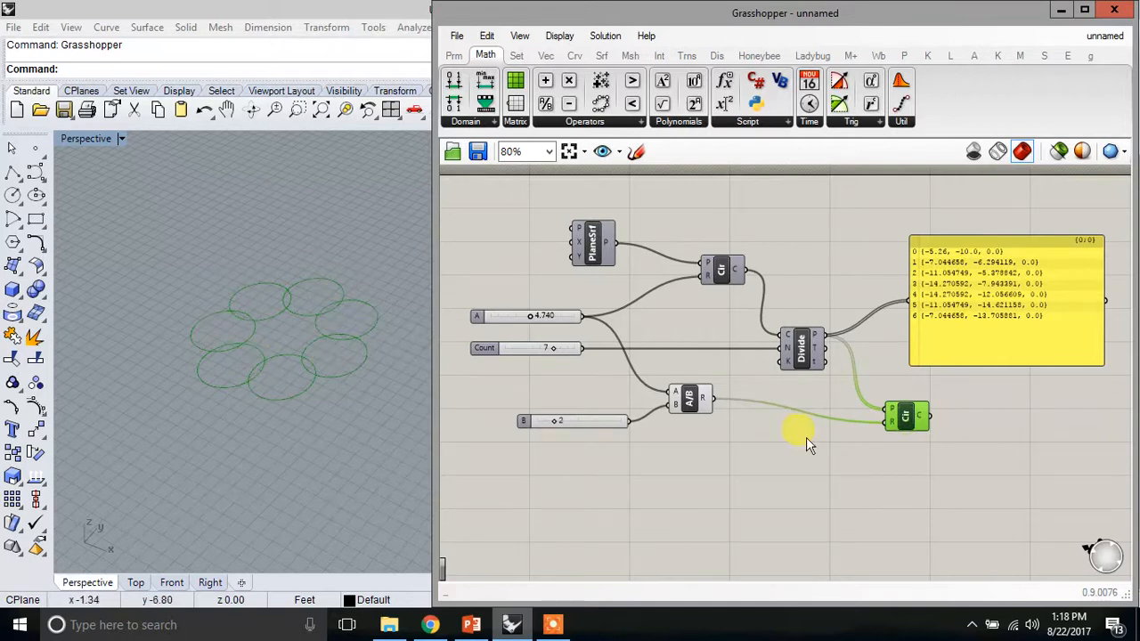
{"action": "left_click", "coordinate": [911, 443]}
{"action": "left_click", "coordinate": [908, 417]}
{"action": "right_click", "coordinate": [909, 421]}
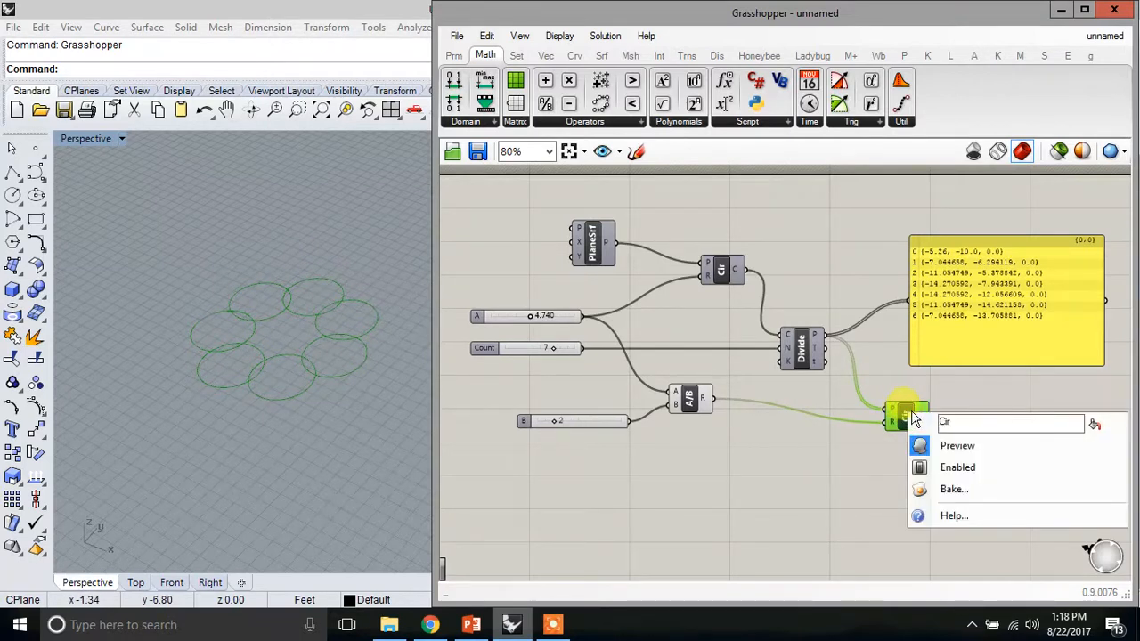
{"action": "left_click", "coordinate": [954, 490]}
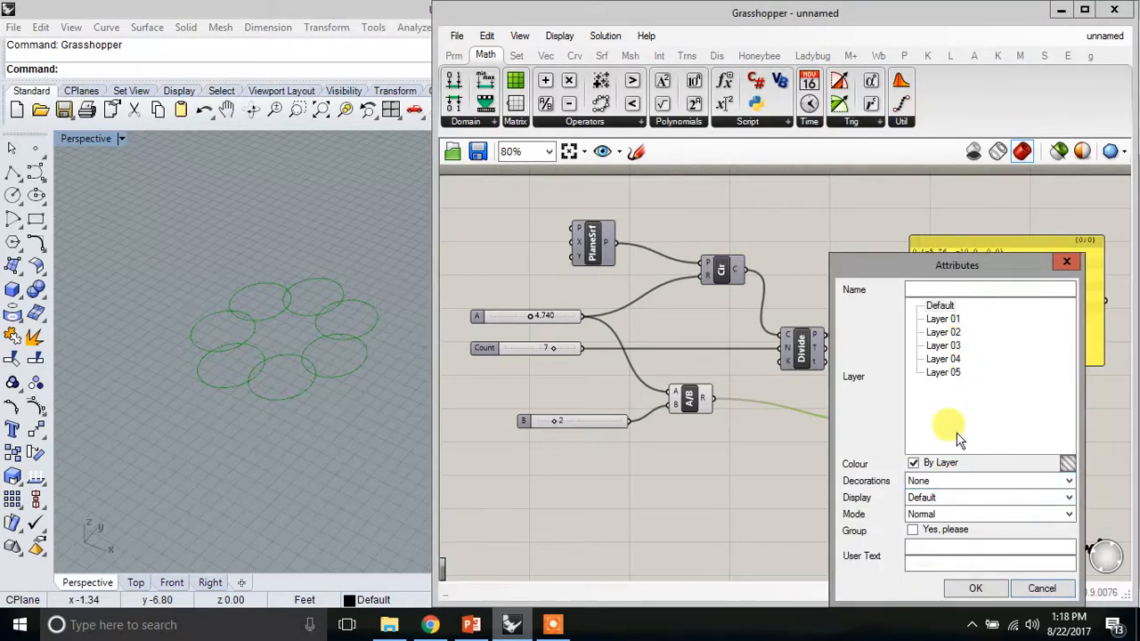
{"action": "left_click", "coordinate": [947, 320]}
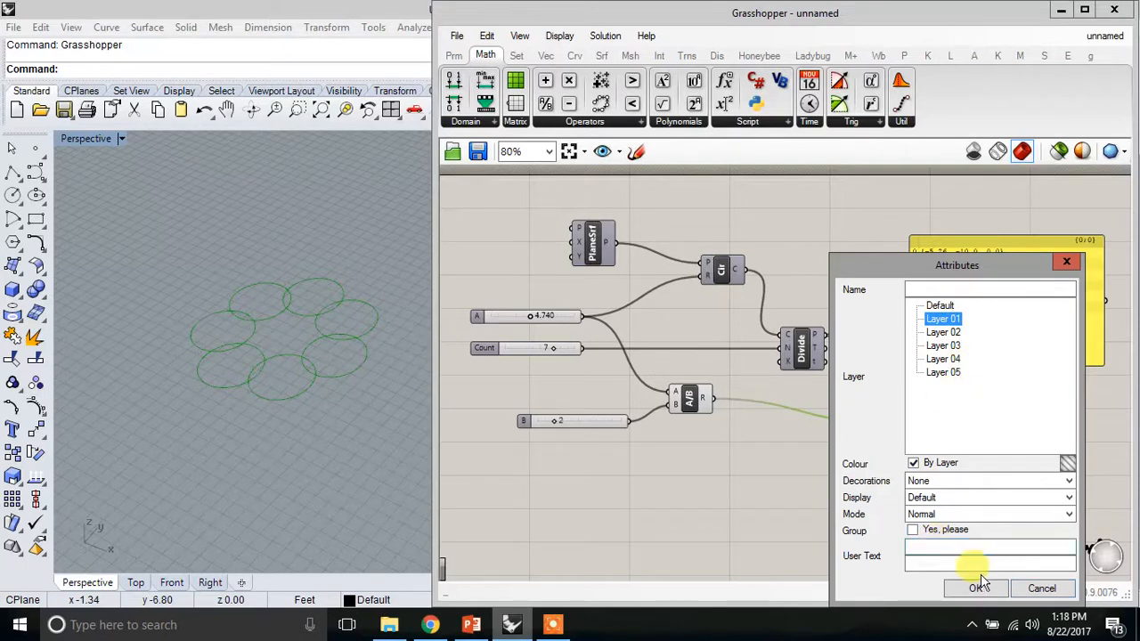
{"action": "left_click_drag", "start_coordinate": [914, 264], "coordinate": [833, 200]}
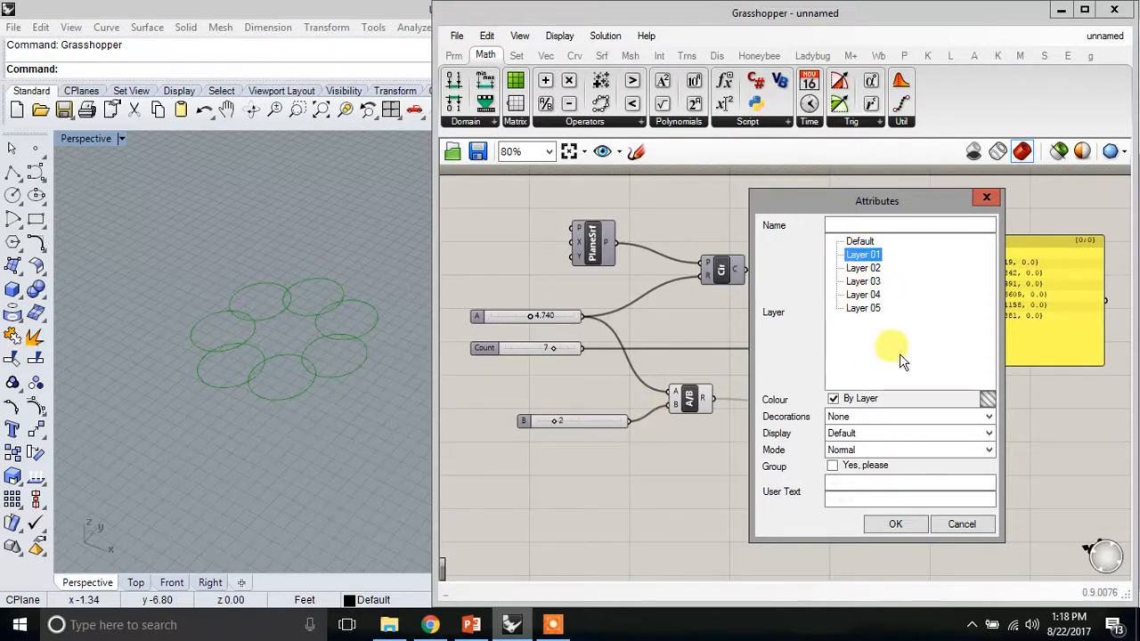
{"action": "left_click", "coordinate": [896, 525]}
Turn off the preview of the second Circle component
{"action": "left_click", "coordinate": [933, 467]}
{"action": "scroll", "coordinate": [934, 408], "scroll_direction": "down", "scroll_amount": 1}
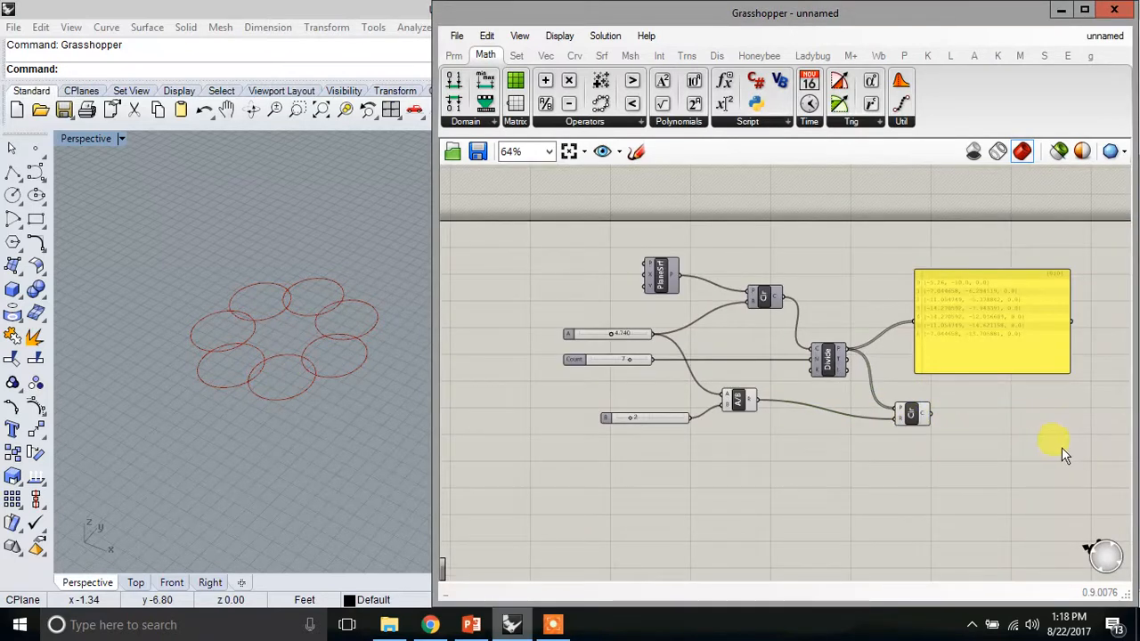
{"action": "left_click", "coordinate": [914, 414]}
{"action": "right_click", "coordinate": [914, 414]}
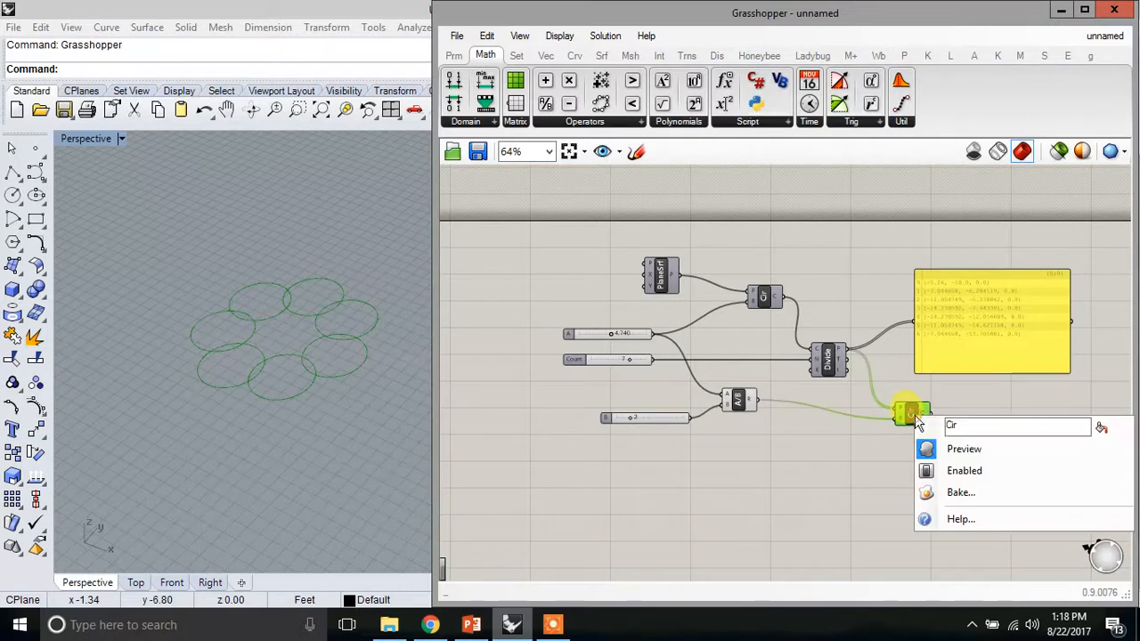
{"action": "left_click", "coordinate": [789, 471]}
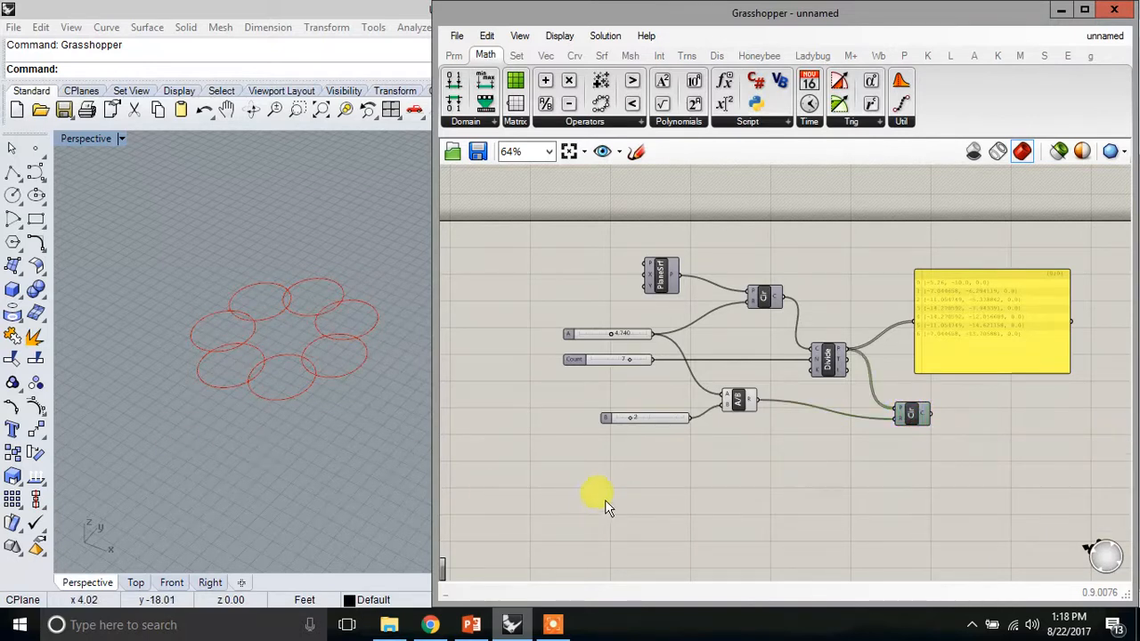
Pick the baked circles one at a time in the Perspective viewport to check them as individual Rhino curves
{"action": "left_click", "coordinate": [307, 459]}
{"action": "left_click", "coordinate": [241, 318]}
{"action": "left_click", "coordinate": [196, 306]}
{"action": "left_click", "coordinate": [202, 317]}
{"action": "left_click", "coordinate": [197, 379]}
{"action": "left_click", "coordinate": [295, 383]}
{"action": "left_click", "coordinate": [343, 372]}
{"action": "left_click", "coordinate": [347, 318]}
{"action": "left_click", "coordinate": [323, 280]}
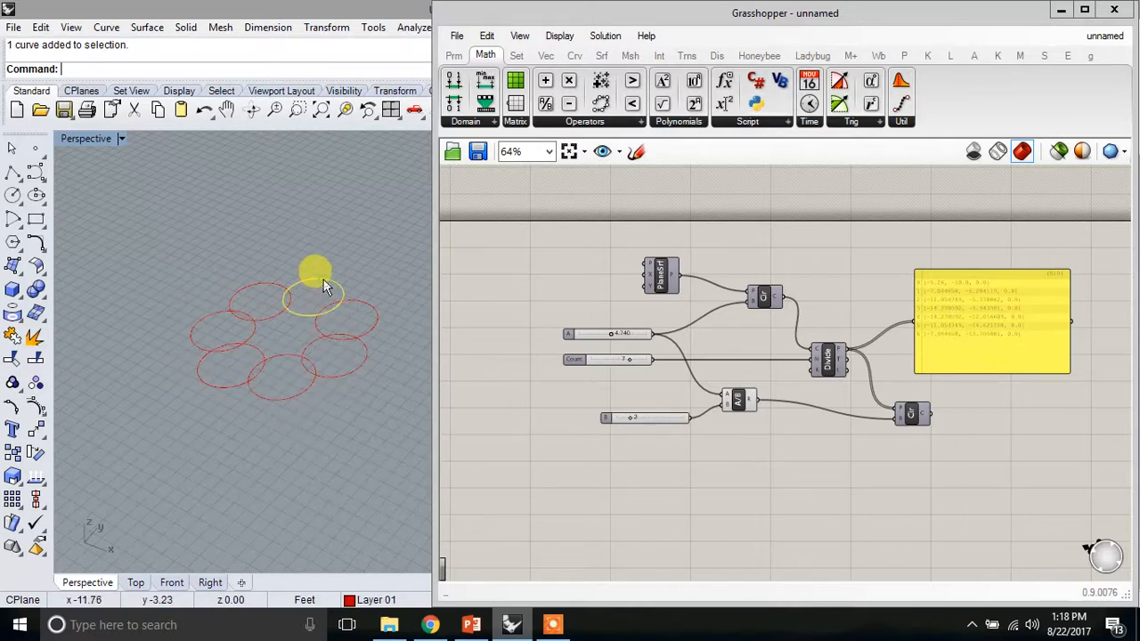
{"action": "left_click", "coordinate": [323, 233]}
{"action": "left_click", "coordinate": [277, 284]}
{"action": "left_click", "coordinate": [279, 261]}
Select all the baked circles together and move them away from their original spot towards the far side of the grid
{"action": "left_click_drag", "start_coordinate": [149, 207], "coordinate": [493, 509]}
{"action": "left_click_drag", "start_coordinate": [343, 372], "coordinate": [173, 258]}
{"action": "left_click", "coordinate": [222, 319]}
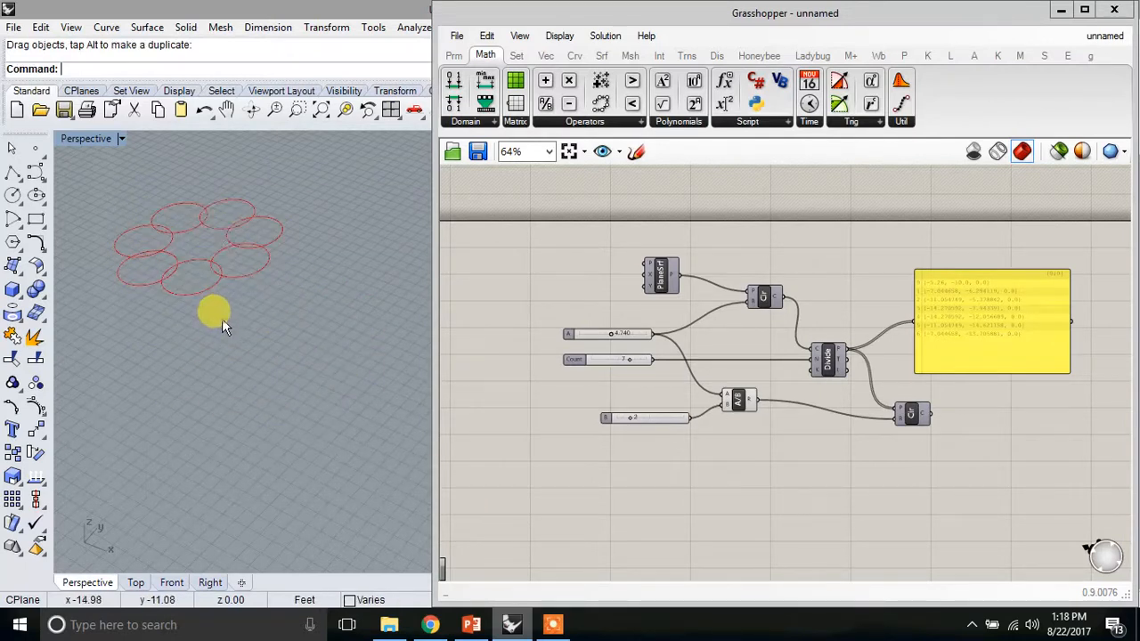
{"action": "left_click", "coordinate": [239, 254]}
{"action": "left_click_drag", "start_coordinate": [243, 276], "coordinate": [204, 257]}
{"action": "left_click", "coordinate": [285, 342]}
Turn the second Circle component's preview on, and set the Count slider to 9 and the A slider to 2.115
{"action": "left_click", "coordinate": [888, 461]}
{"action": "right_click", "coordinate": [909, 415]}
{"action": "left_click", "coordinate": [938, 446]}
{"action": "left_click", "coordinate": [794, 466]}
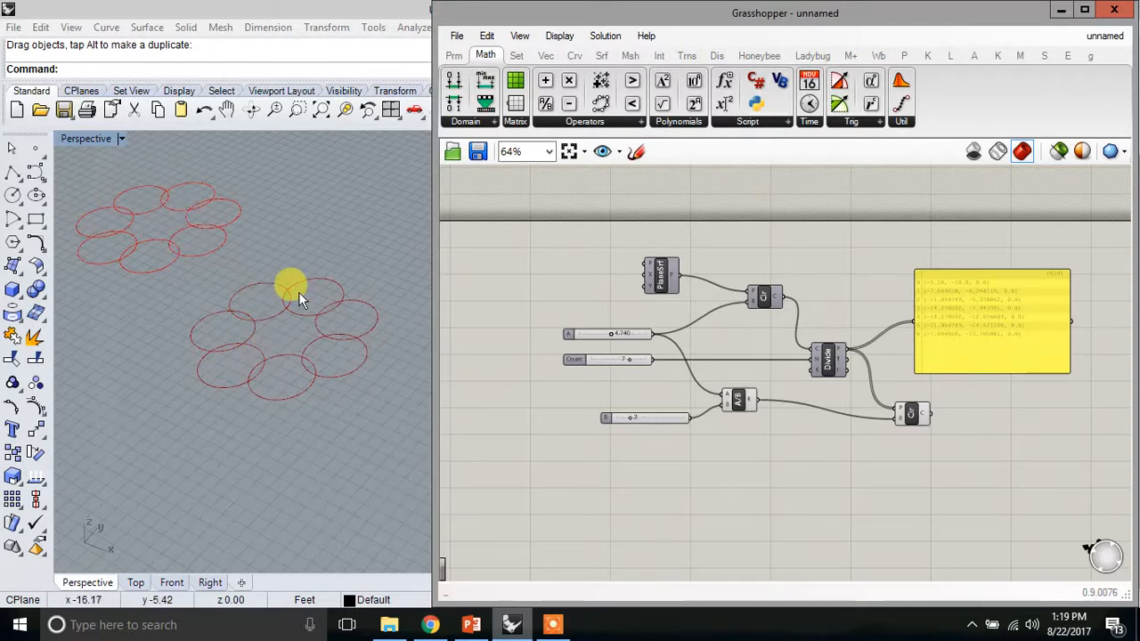
{"action": "left_click_drag", "start_coordinate": [622, 361], "coordinate": [608, 356]}
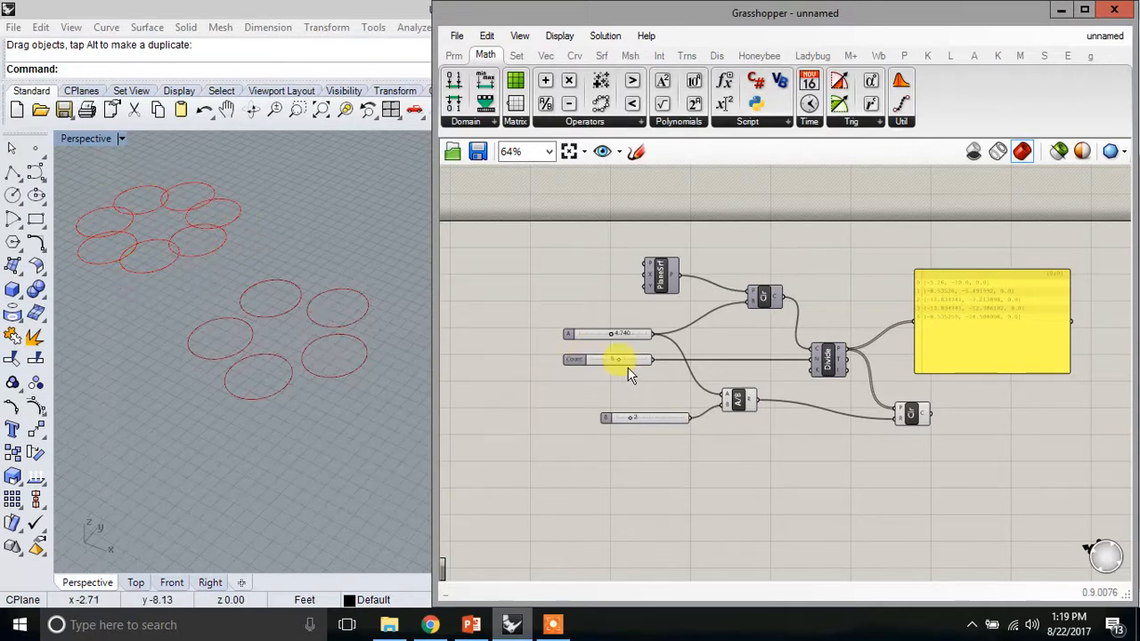
{"action": "left_click_drag", "start_coordinate": [619, 360], "coordinate": [591, 332]}
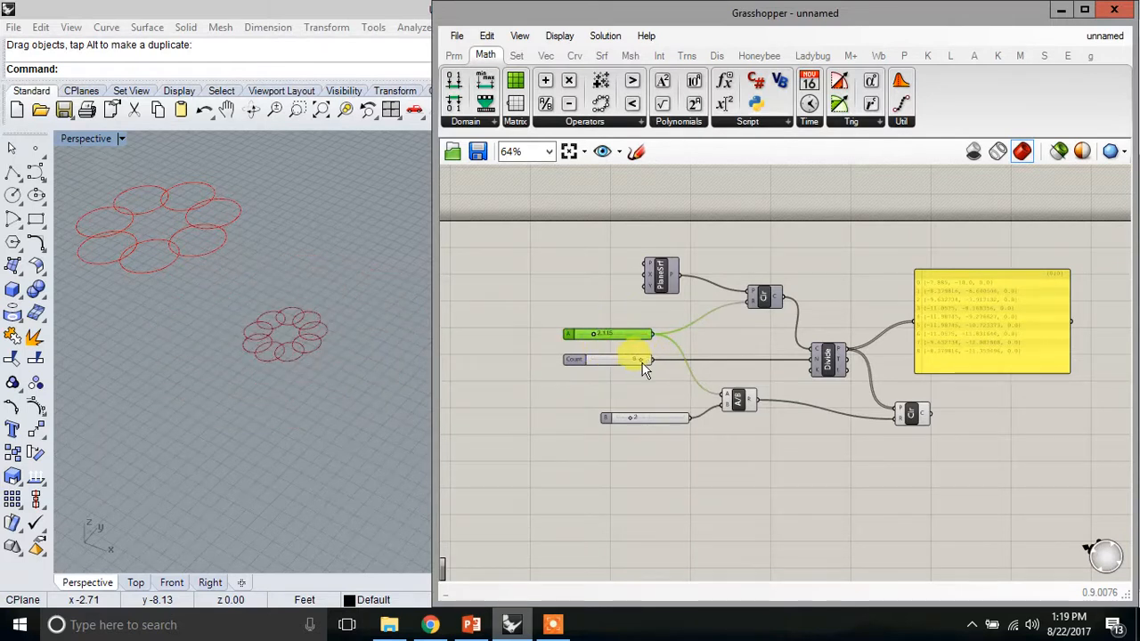
Bake the second Circle component's smaller ring of circles using the default attributes
{"action": "right_click", "coordinate": [912, 414]}
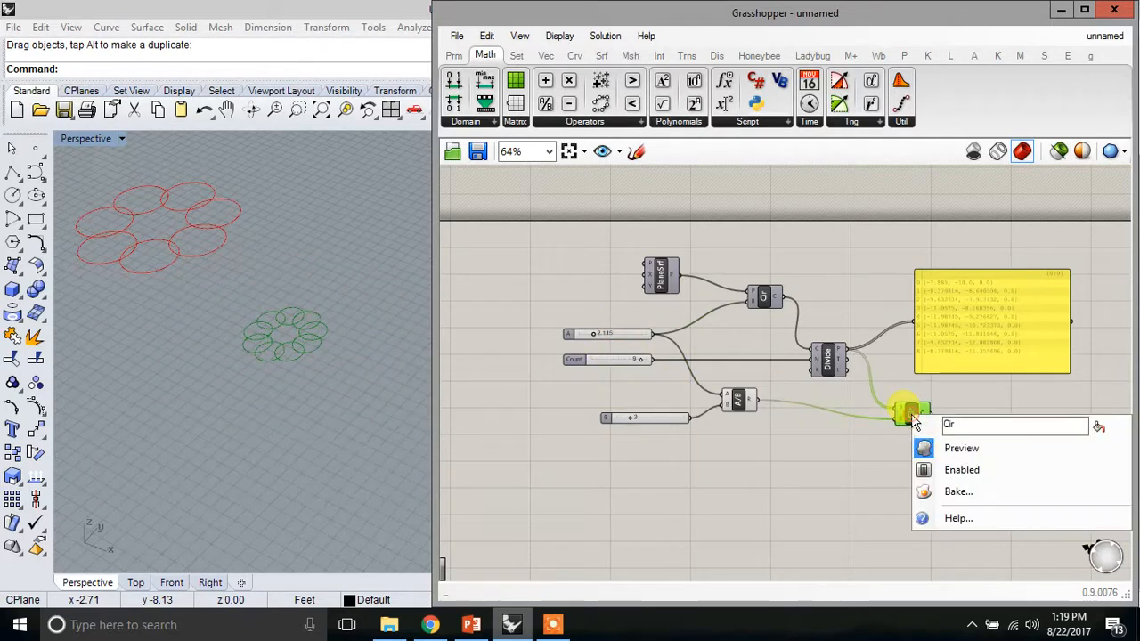
{"action": "left_click", "coordinate": [1000, 493]}
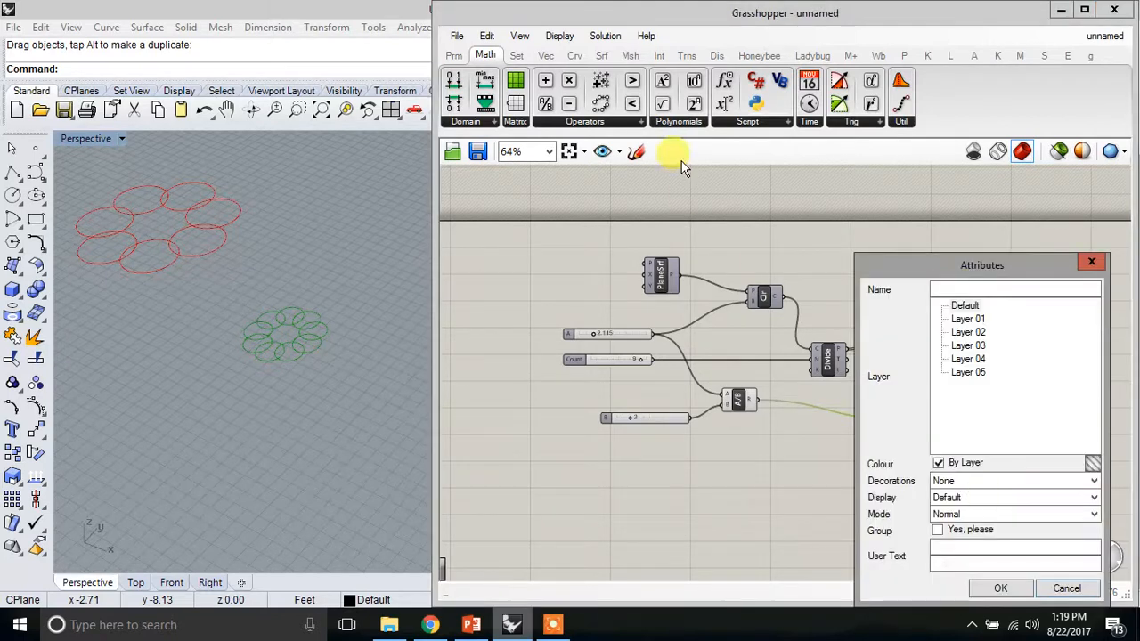
{"action": "left_click", "coordinate": [999, 589]}
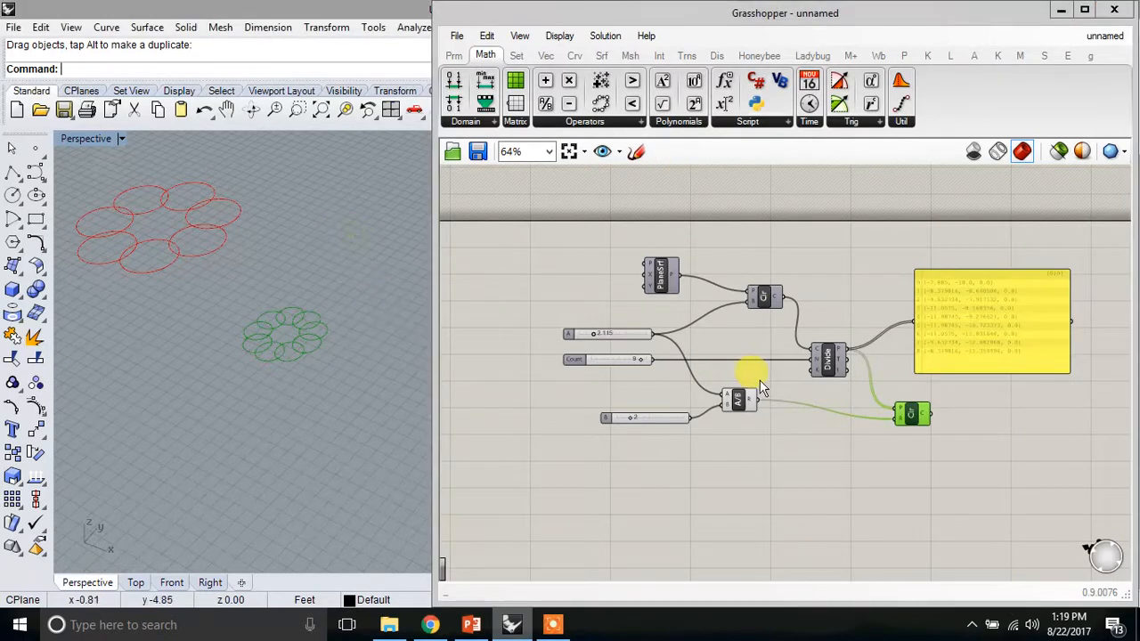
Hide the second Circle component's preview and move the newly baked ring beside the earlier red circles
{"action": "left_click", "coordinate": [903, 457]}
{"action": "right_click", "coordinate": [913, 422]}
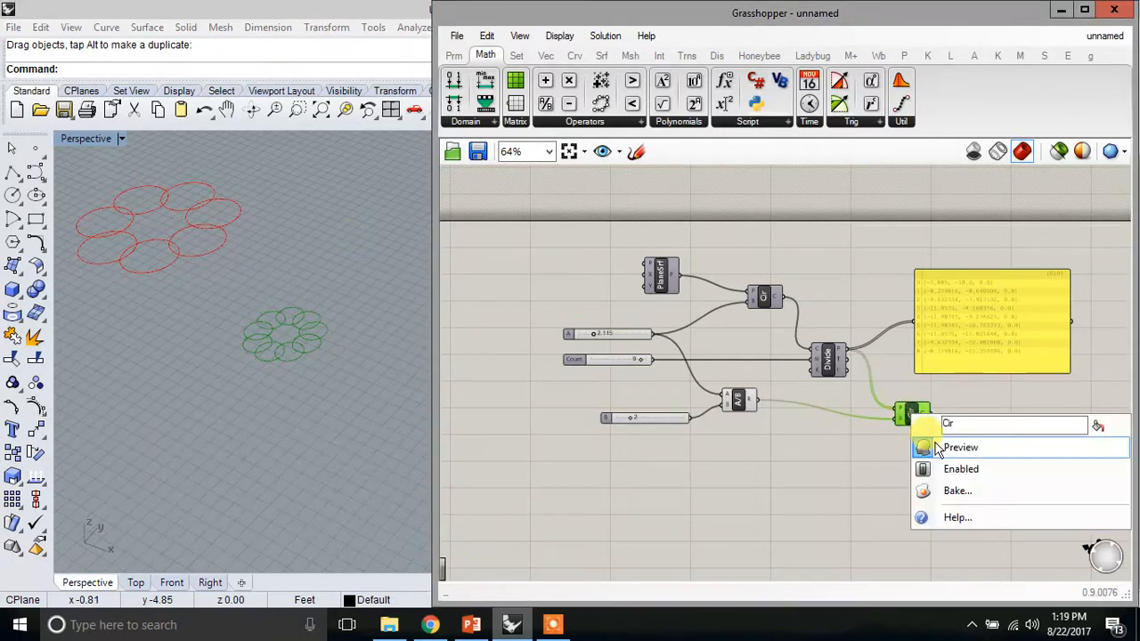
{"action": "left_click", "coordinate": [945, 448]}
{"action": "left_click_drag", "start_coordinate": [215, 275], "coordinate": [350, 243]}
{"action": "left_click", "coordinate": [395, 324]}
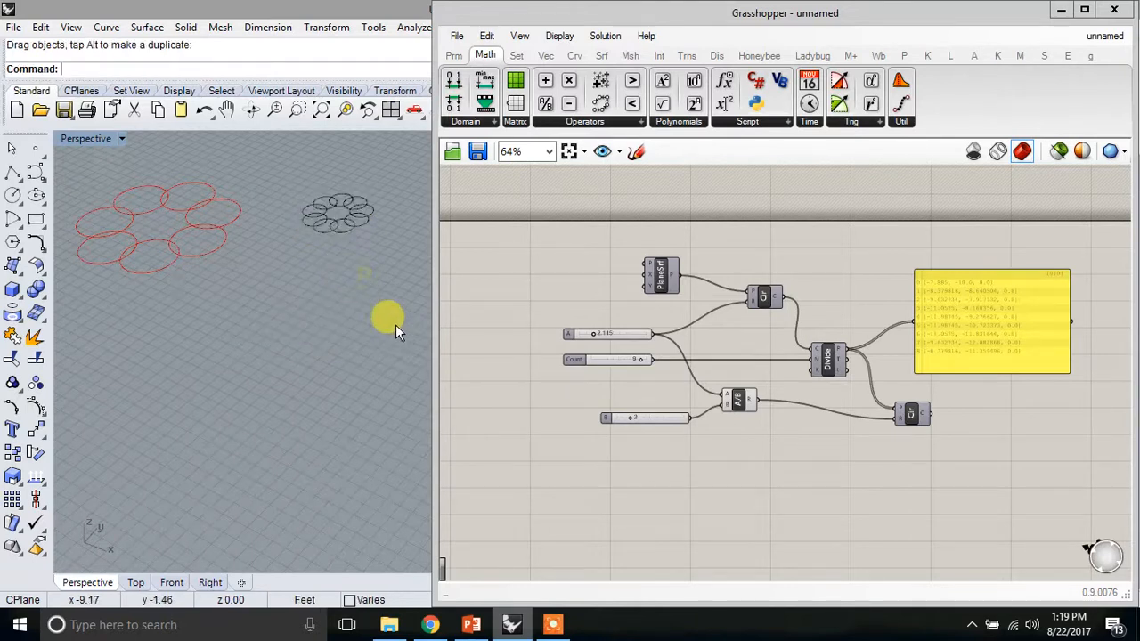
Show the second Circle component's preview, and set B to 5, Count to 10 and A to 5.615
{"action": "right_click", "coordinate": [915, 420]}
{"action": "left_click", "coordinate": [946, 448]}
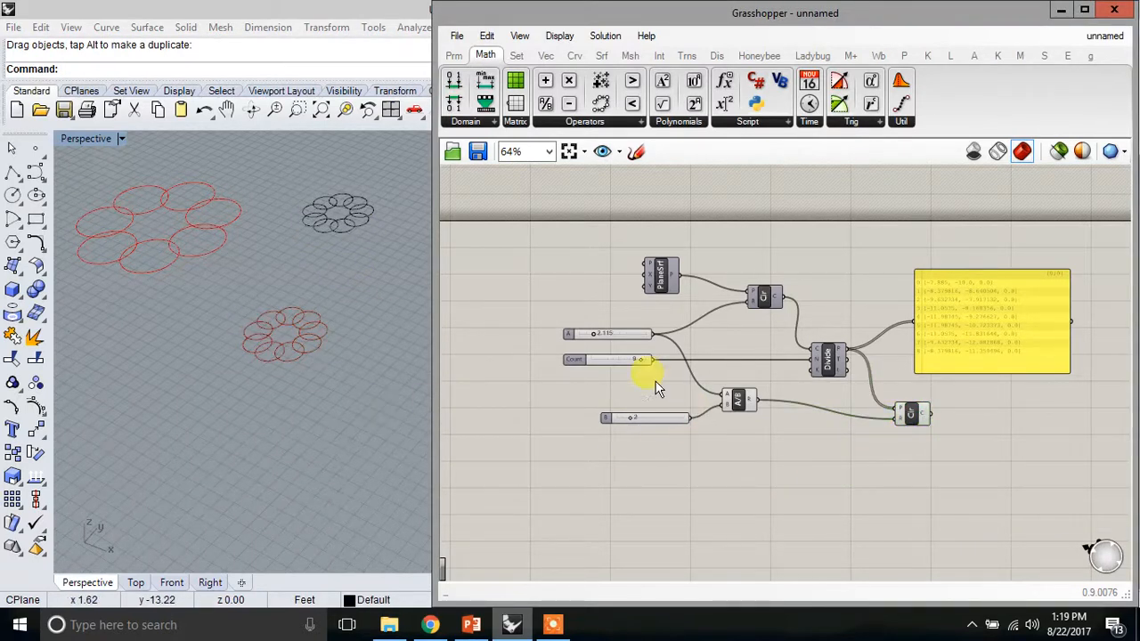
{"action": "left_click_drag", "start_coordinate": [634, 419], "coordinate": [651, 419]}
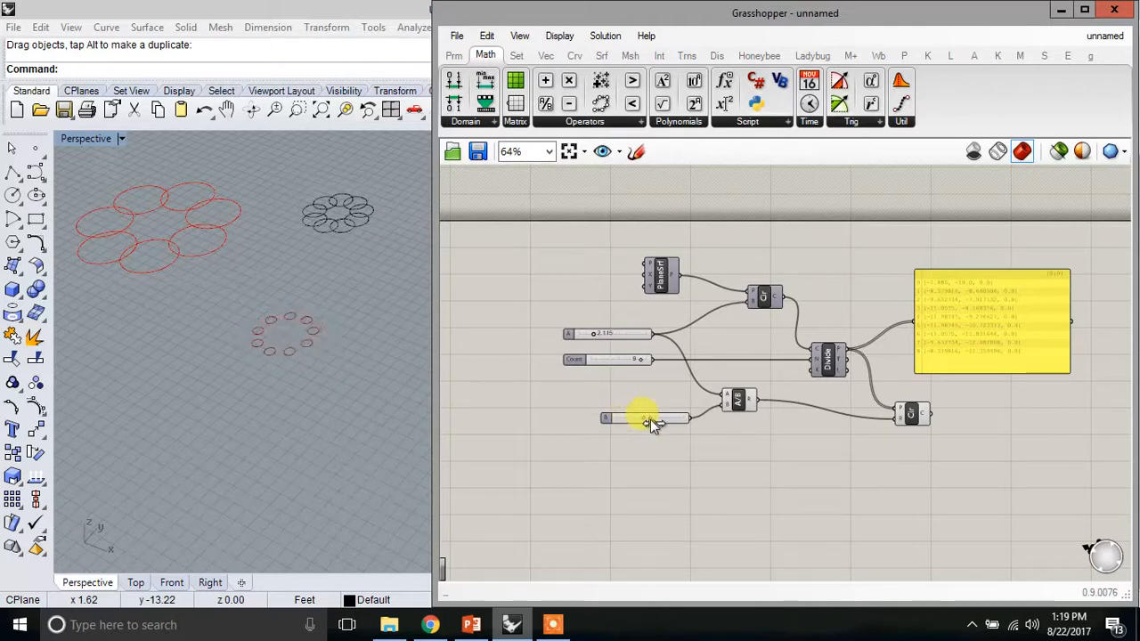
{"action": "left_click_drag", "start_coordinate": [641, 360], "coordinate": [620, 339]}
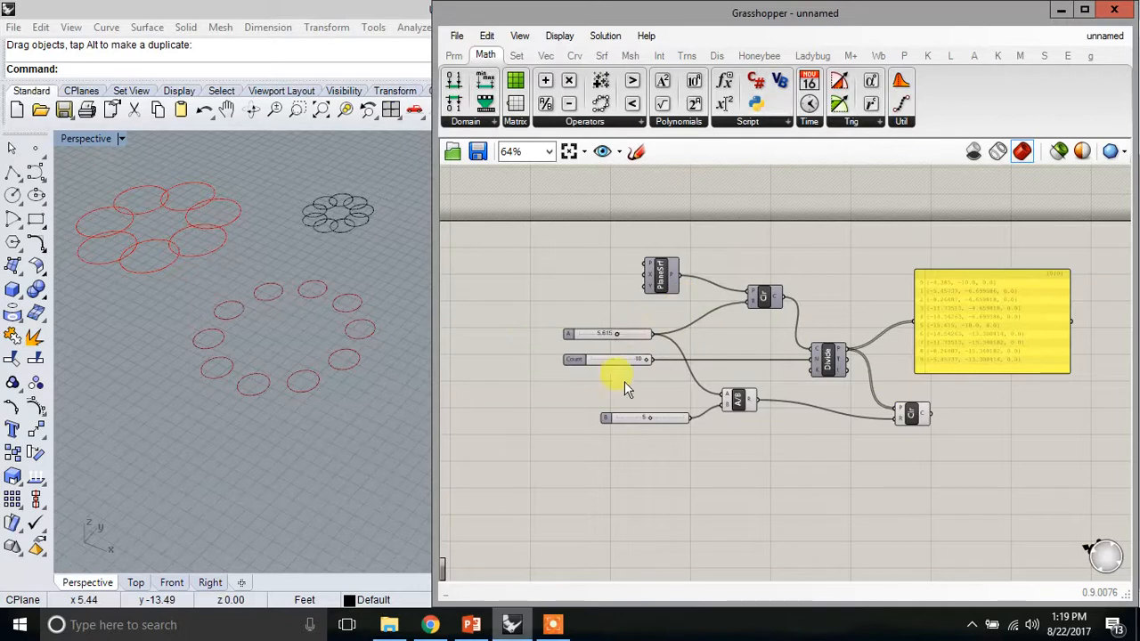
Move the B slider so it lines up beneath the A and Count sliders
{"action": "left_click_drag", "start_coordinate": [628, 421], "coordinate": [594, 424]}
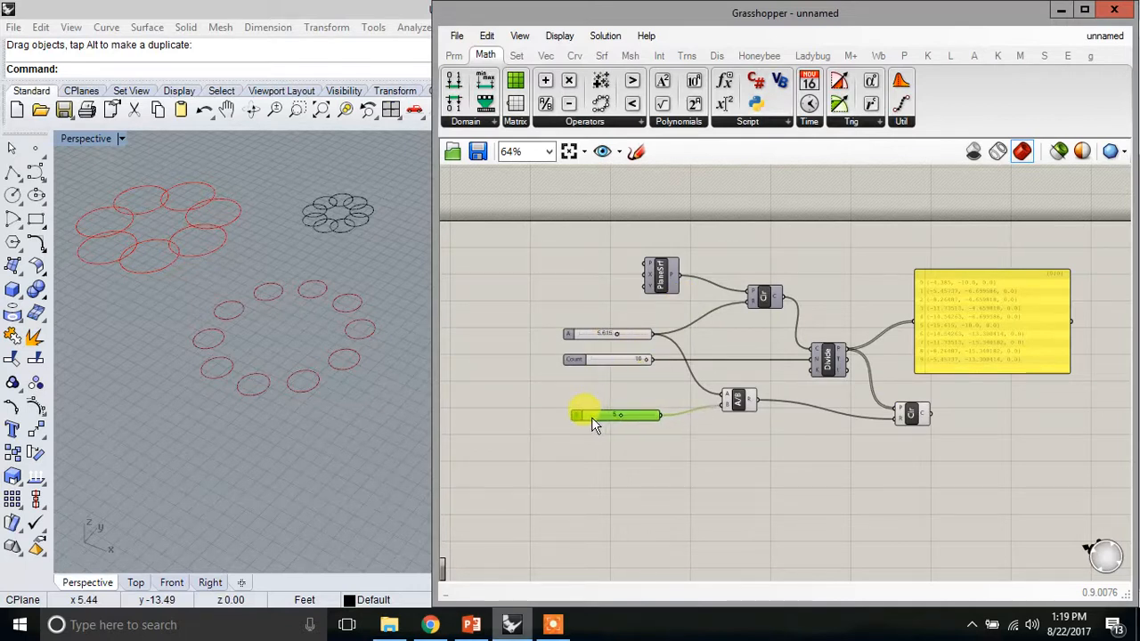
{"action": "left_click", "coordinate": [743, 482]}
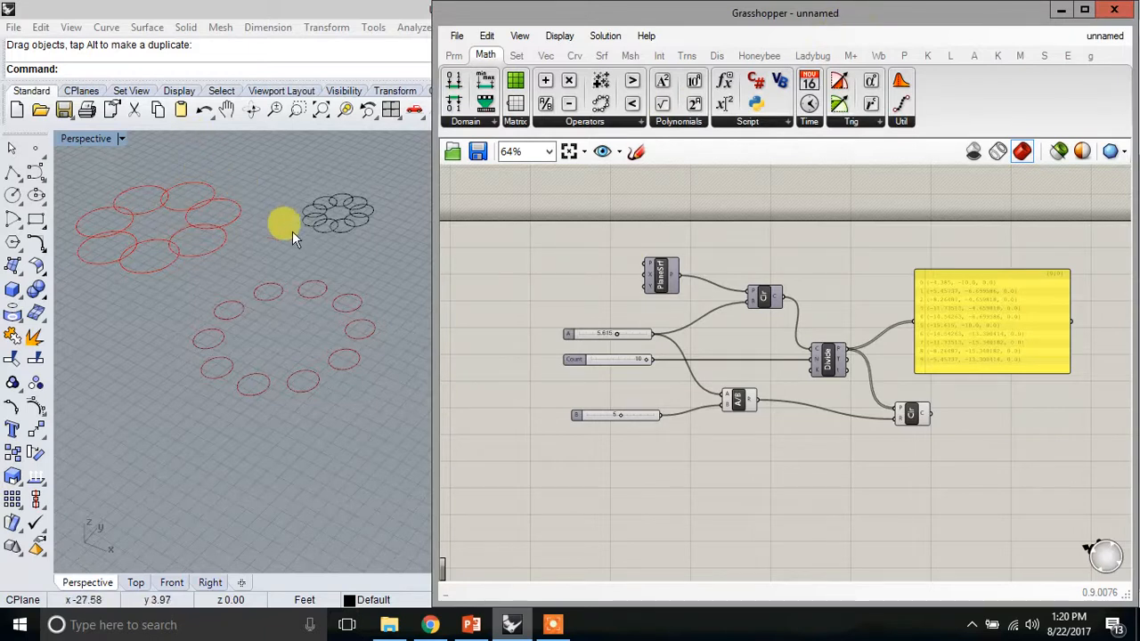
{"action": "left_click_drag", "start_coordinate": [576, 415], "coordinate": [569, 409]}
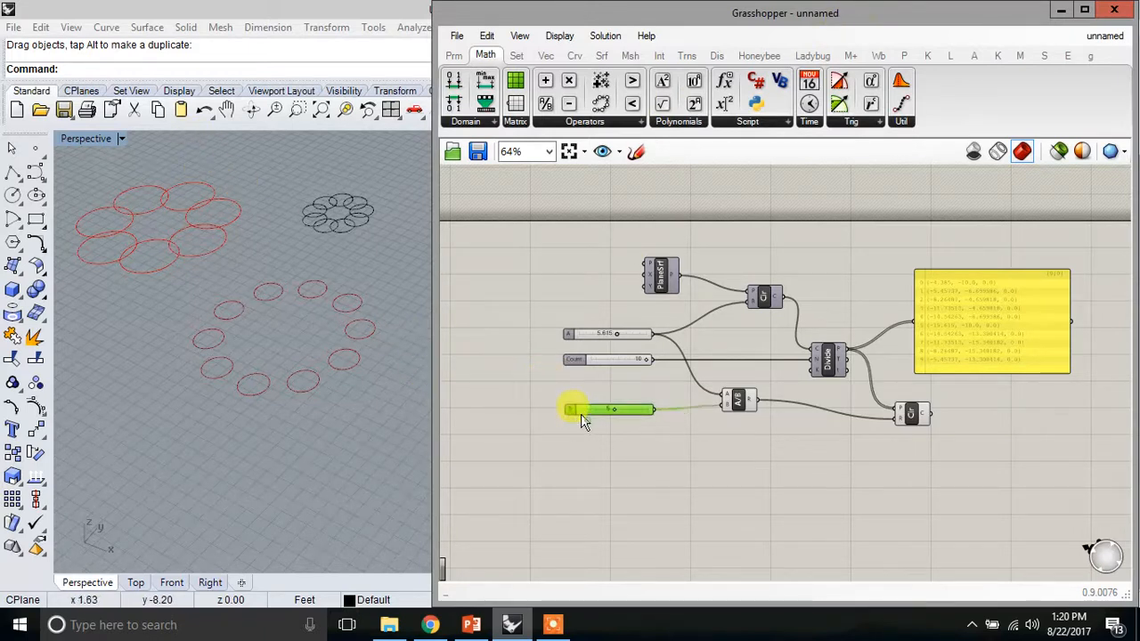
{"action": "left_click", "coordinate": [589, 443]}
{"action": "left_click", "coordinate": [552, 625]}
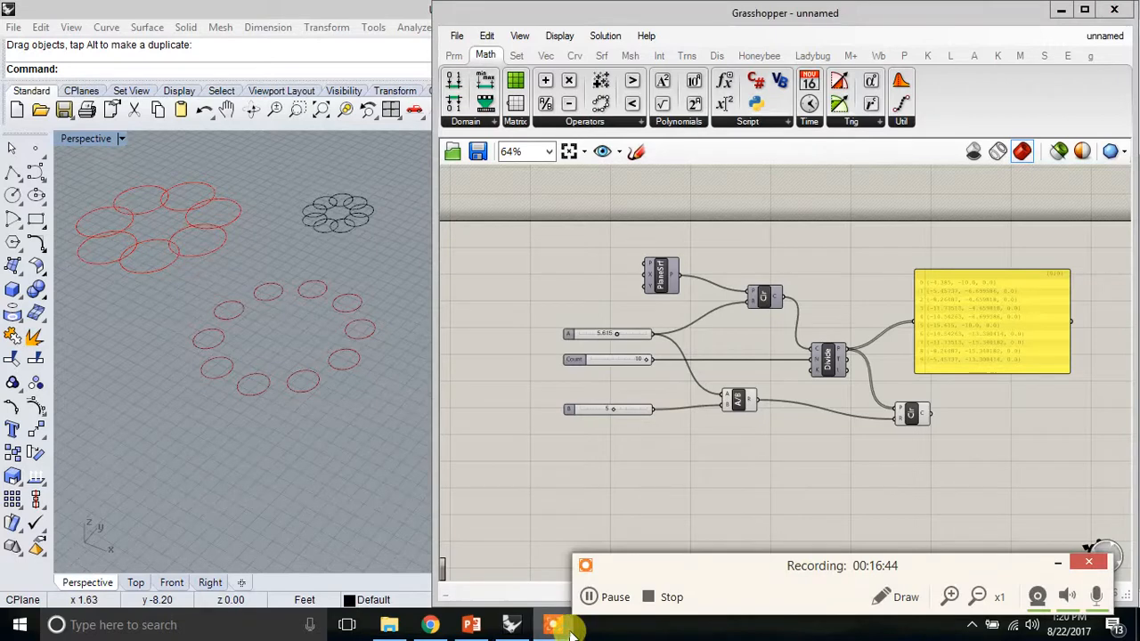